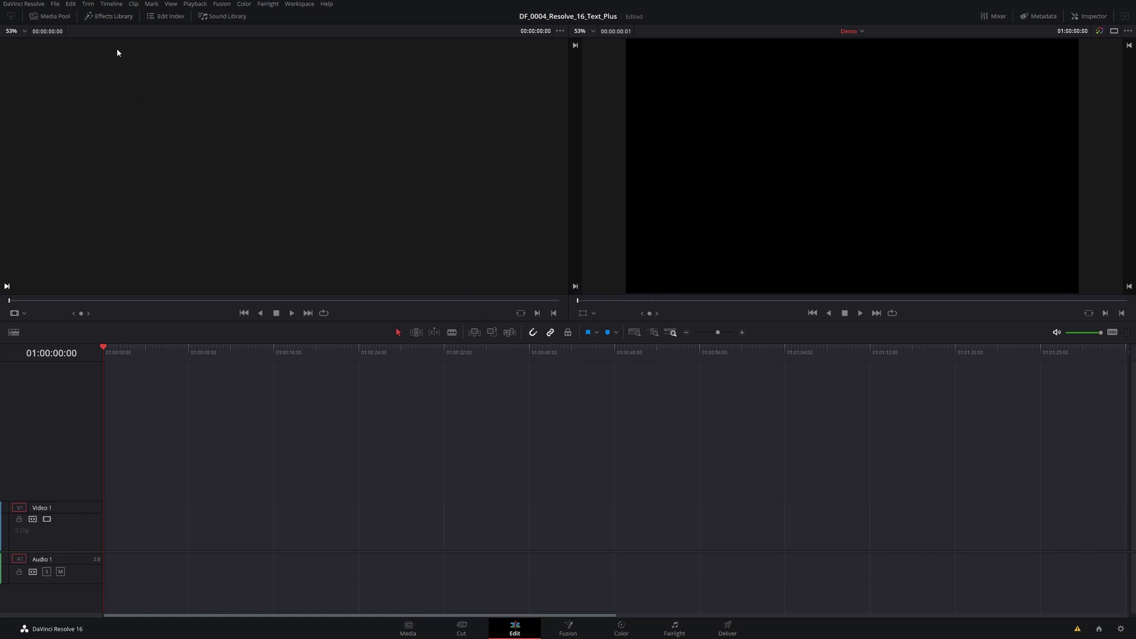
- Place a Text+ title from the Titles collection at the start of the Video 1 track
{"action": "left_click", "coordinate": [107, 17]}
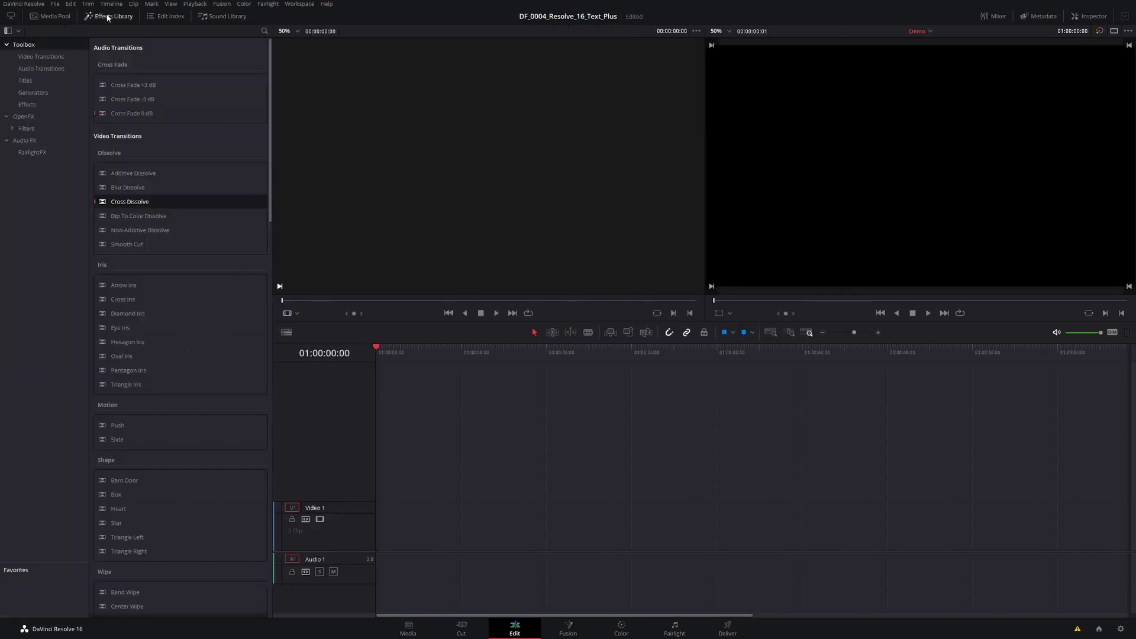
{"action": "left_click", "coordinate": [26, 82]}
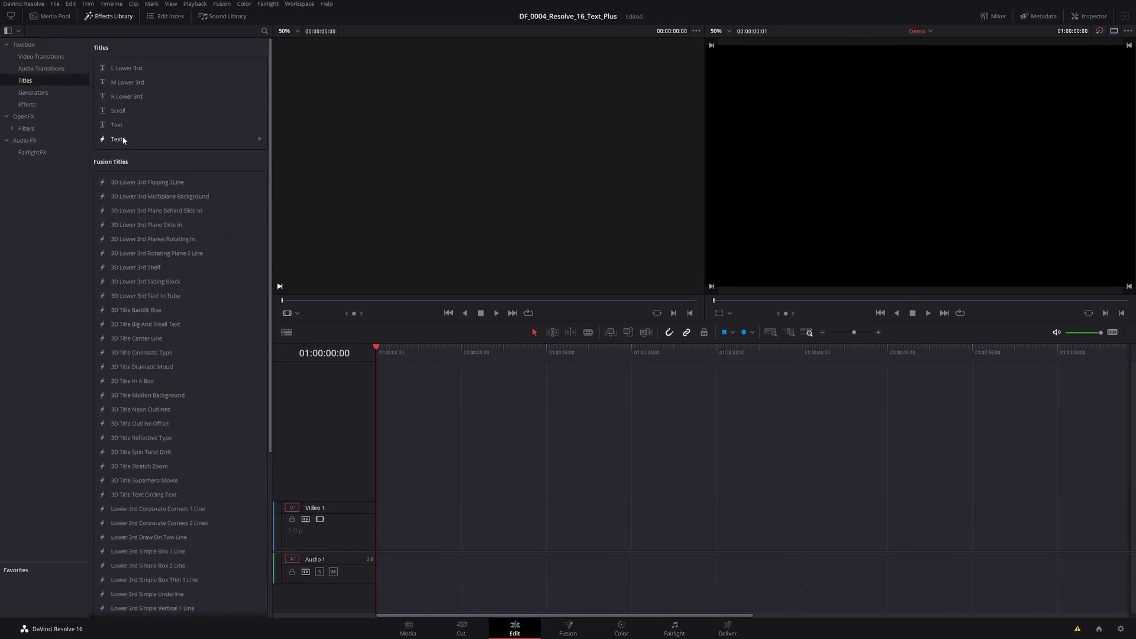
{"action": "left_click_drag", "start_coordinate": [123, 139], "coordinate": [379, 547]}
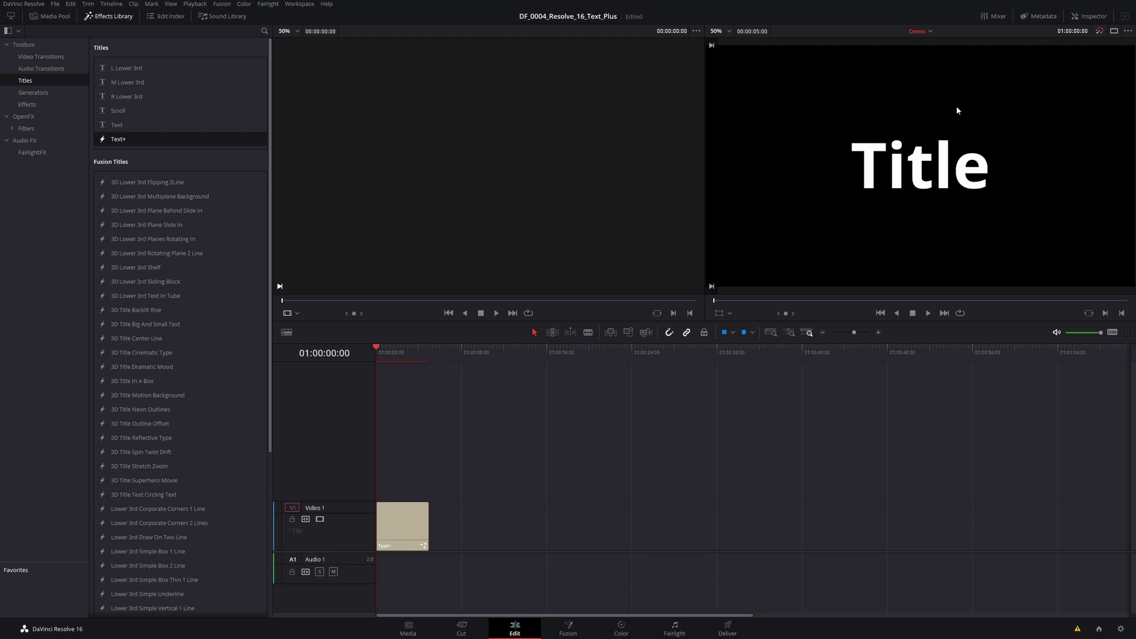
- Show the title's settings and preview it in one enlarged timeline viewer
{"action": "left_click", "coordinate": [1091, 17]}
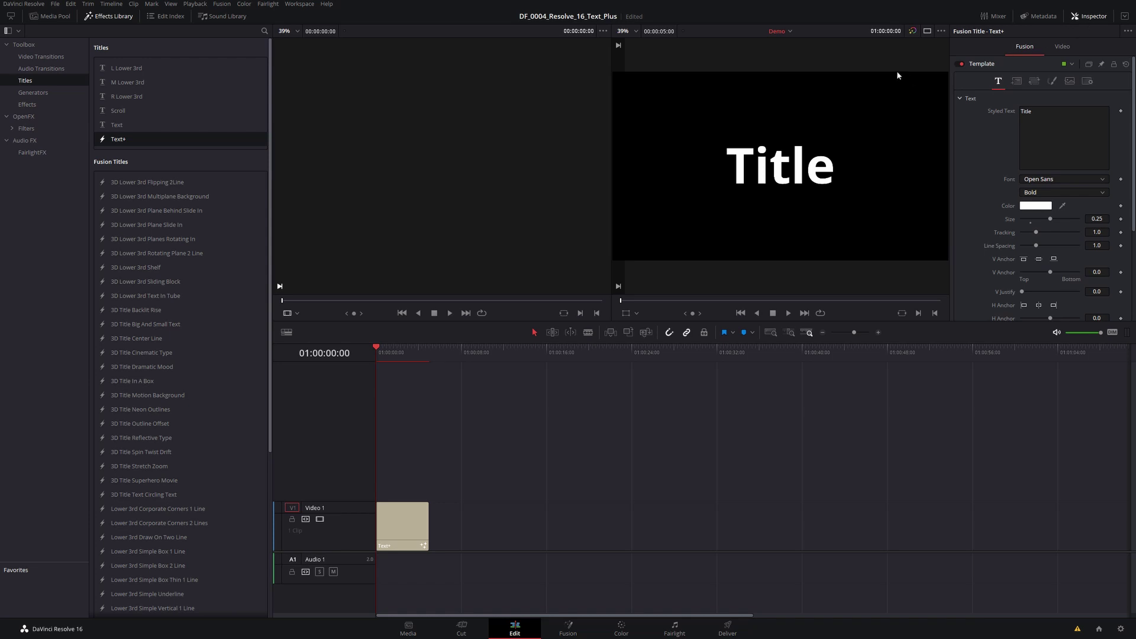
{"action": "left_click", "coordinate": [929, 31]}
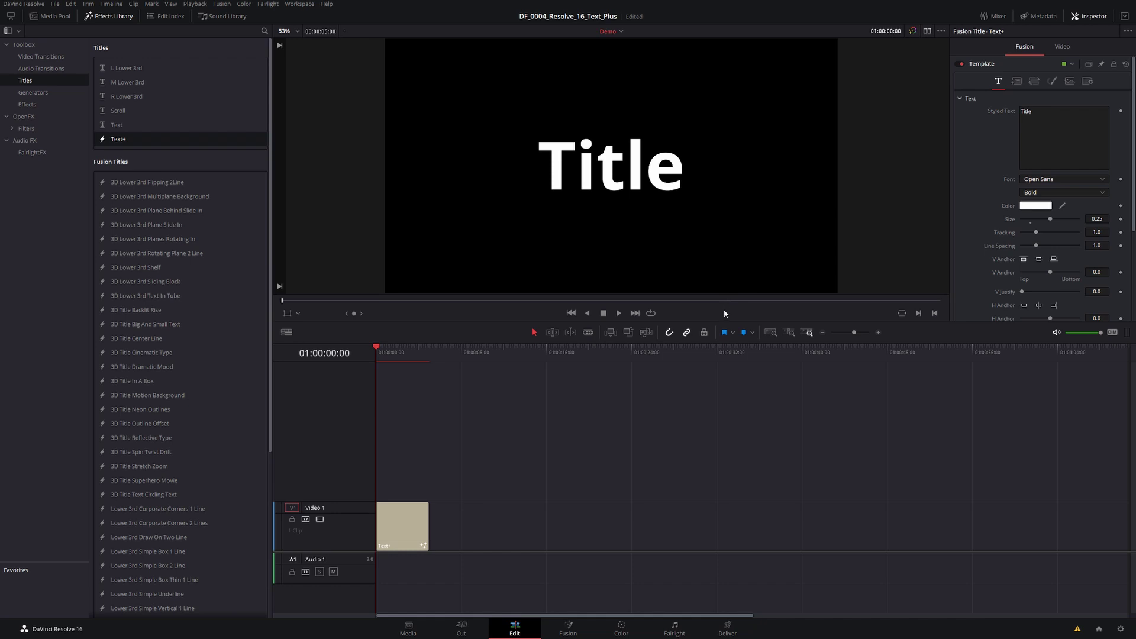
{"action": "left_click_drag", "start_coordinate": [726, 323], "coordinate": [727, 407]}
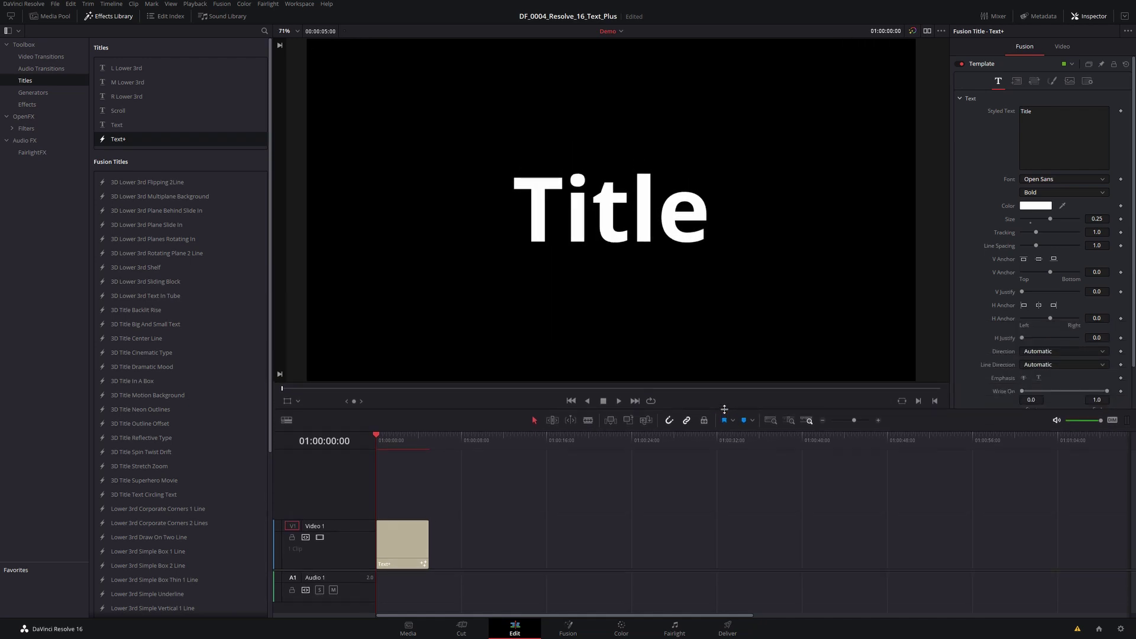
- Replace the title text with "> We have assumed control" and reduce its size to about 0.106
{"action": "double_click", "coordinate": [1026, 111]}
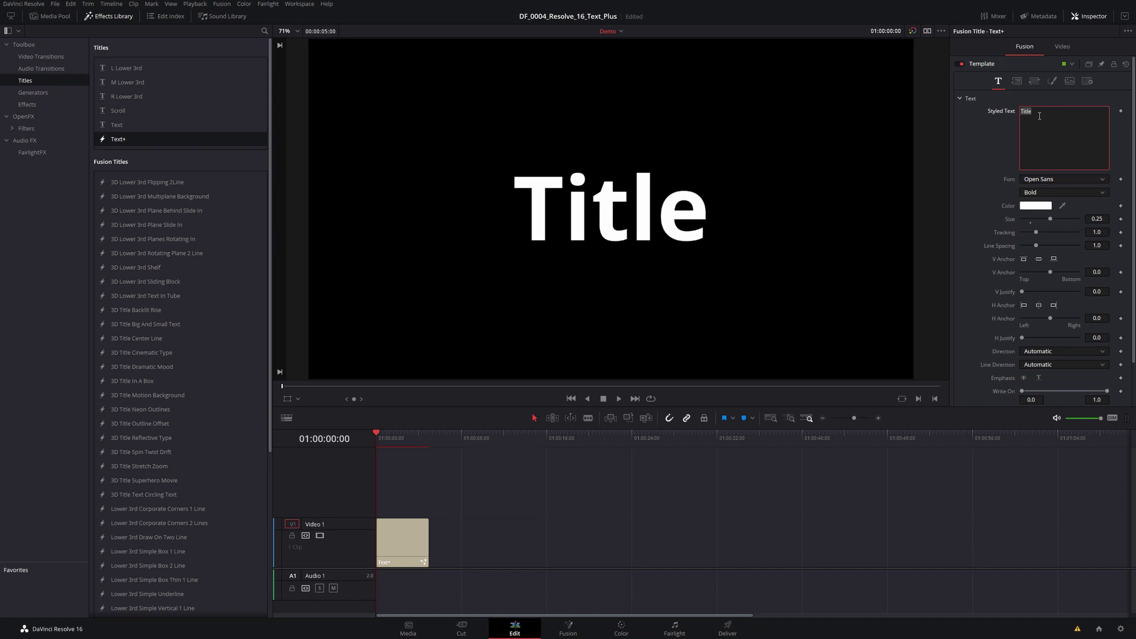
{"action": "type", "text": ">"}
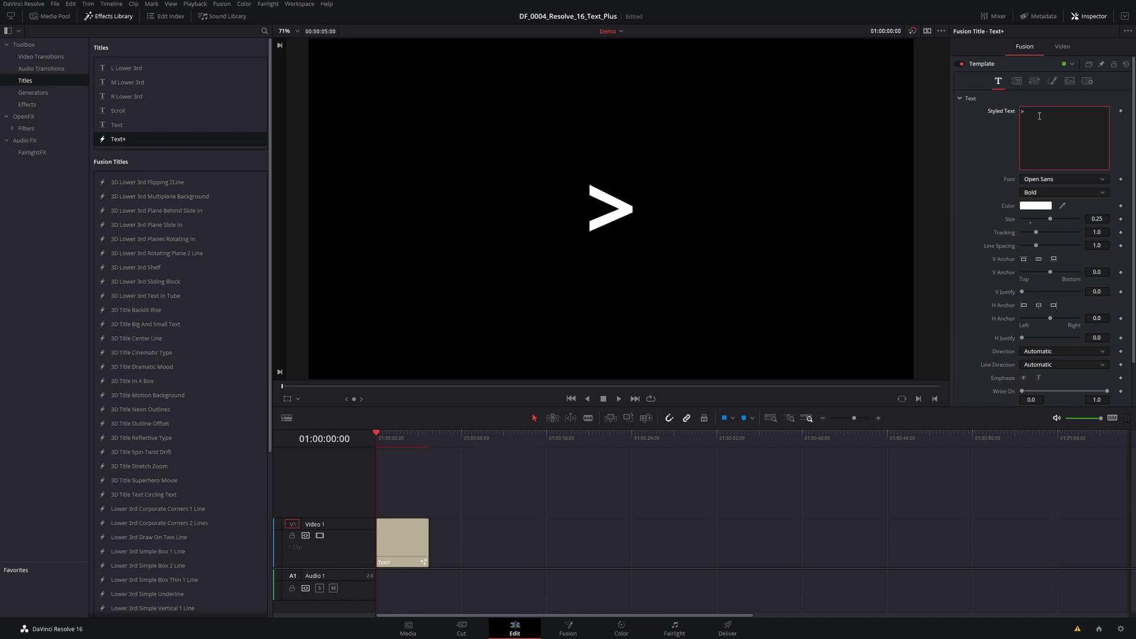
{"action": "type", "text": " We ha"}
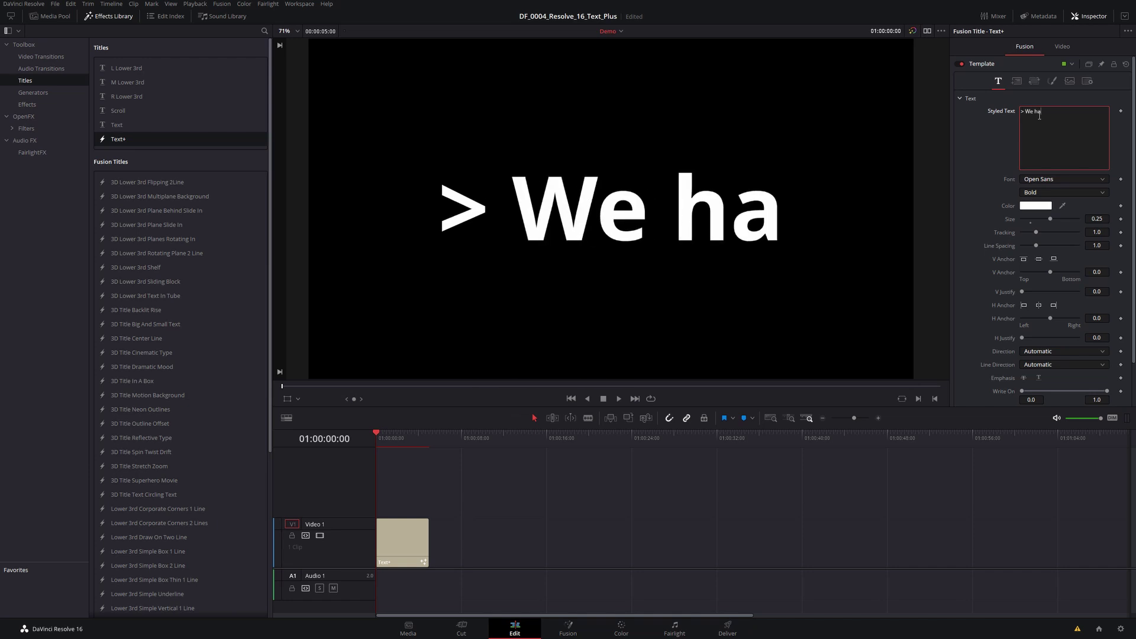
{"action": "type", "text": "ve assume"}
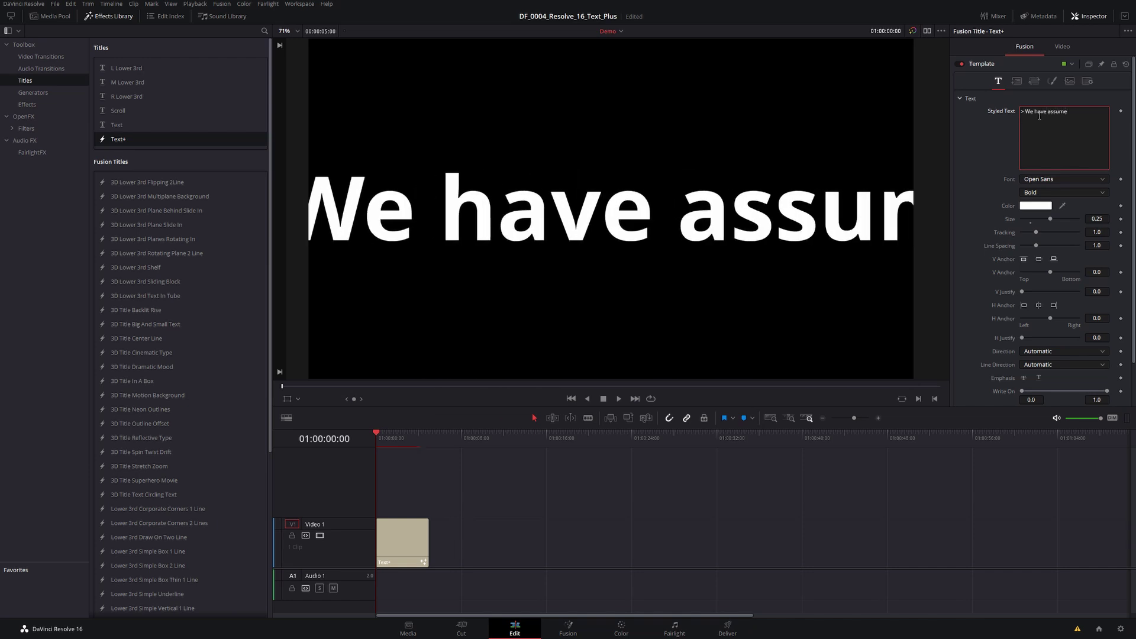
{"action": "type", "text": "d control"}
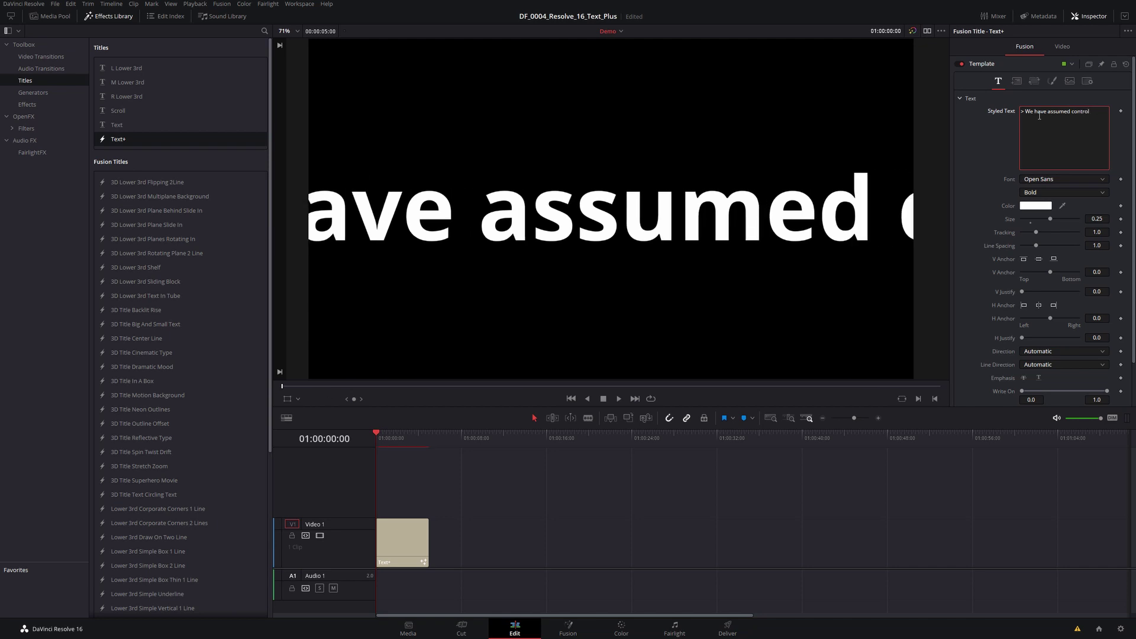
{"action": "left_click", "coordinate": [997, 154]}
{"action": "left_click", "coordinate": [1041, 219]}
{"action": "left_click_drag", "start_coordinate": [1034, 219], "coordinate": [1036, 219]}
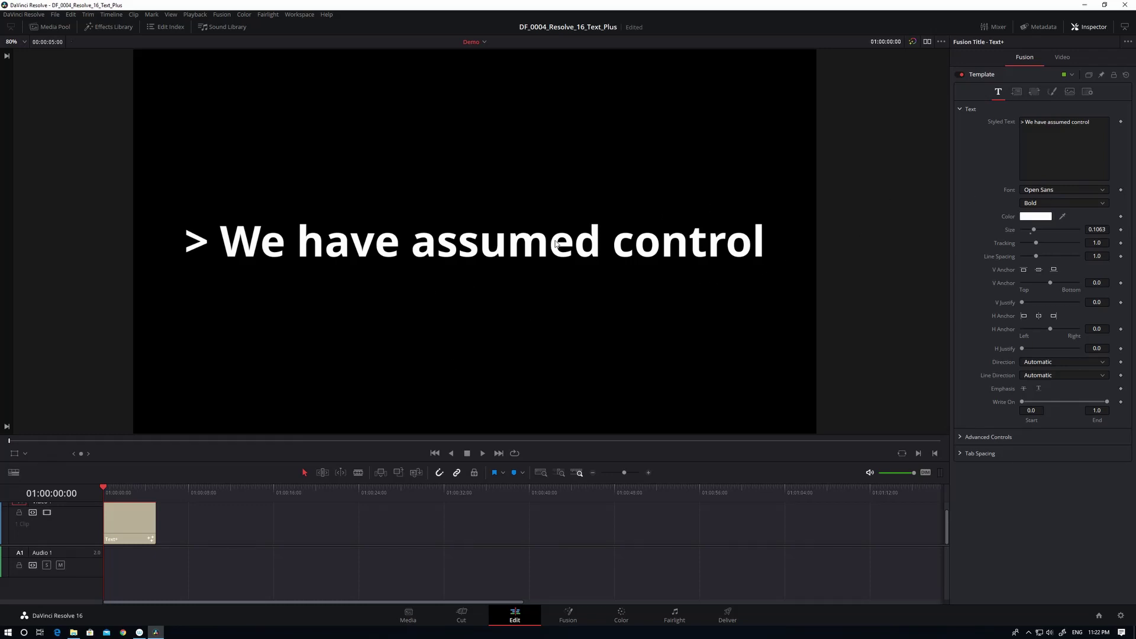
- Change the title's font to Courier New
{"action": "left_click", "coordinate": [1049, 190]}
{"action": "scroll", "coordinate": [1053, 237], "scroll_direction": "up", "scroll_amount": 5}
{"action": "scroll", "coordinate": [1053, 236], "scroll_direction": "up", "scroll_amount": 5}
{"action": "scroll", "coordinate": [1055, 296], "scroll_direction": "down", "scroll_amount": 4}
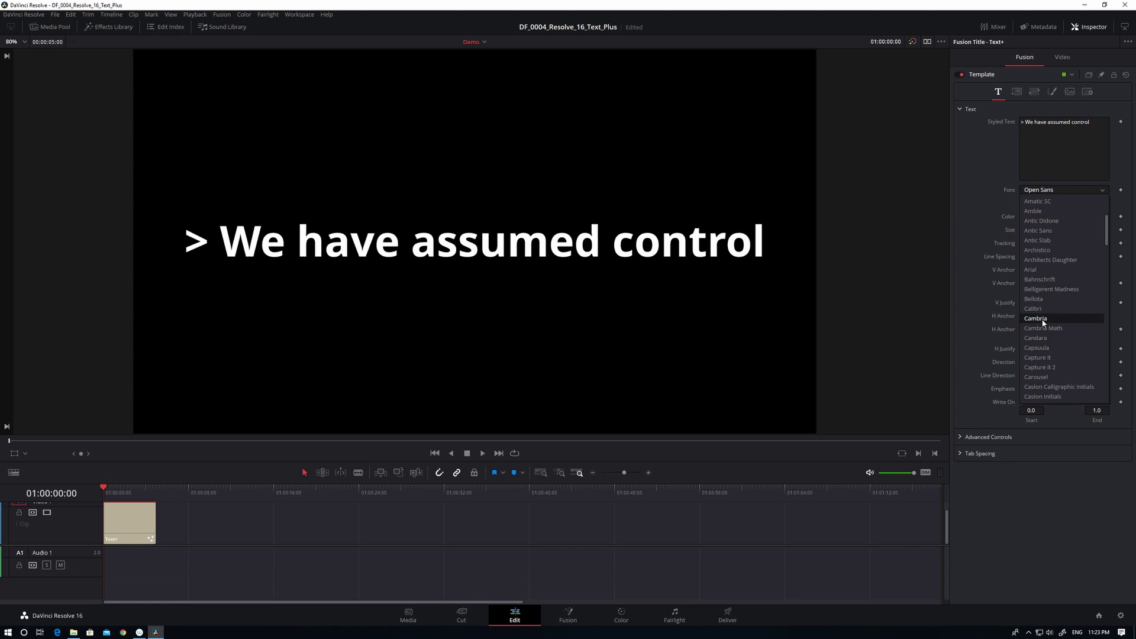
{"action": "scroll", "coordinate": [1045, 339], "scroll_direction": "down", "scroll_amount": 3}
{"action": "scroll", "coordinate": [1046, 338], "scroll_direction": "down", "scroll_amount": 2}
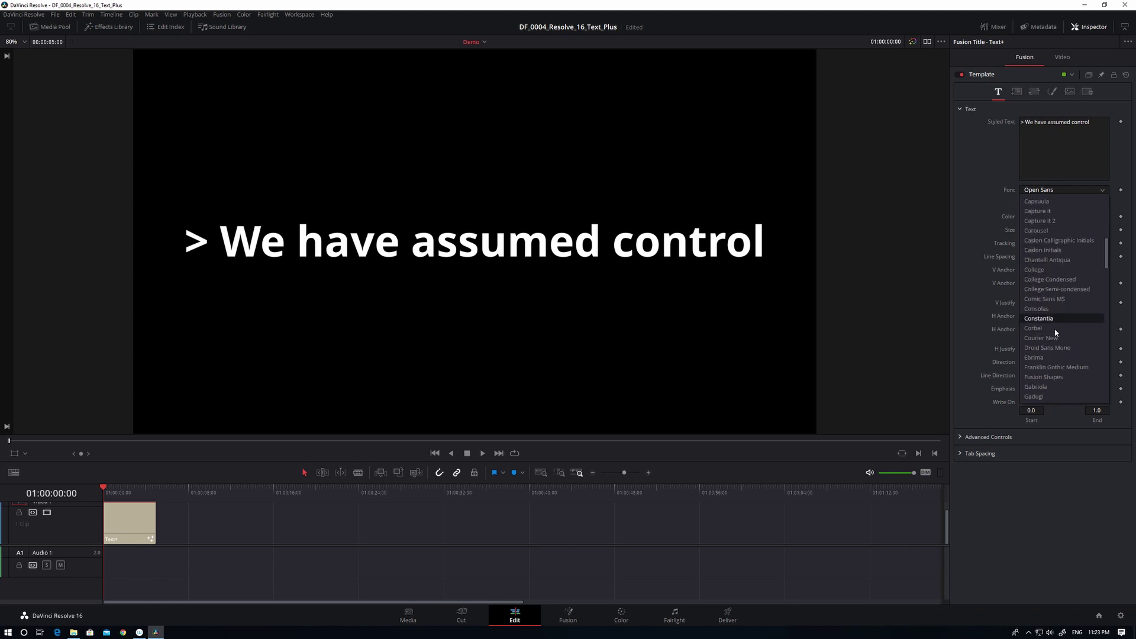
{"action": "left_click", "coordinate": [1050, 338]}
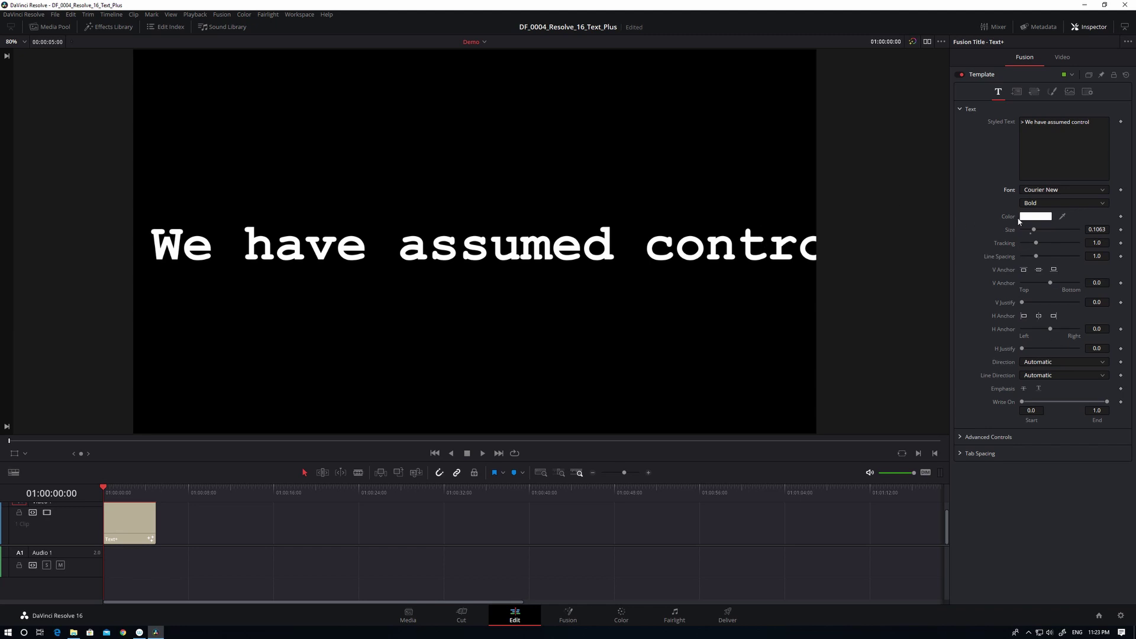
- Reduce the title's size to about 0.0866 and set its color to green (#00aa00)
{"action": "left_click_drag", "start_coordinate": [1033, 230], "coordinate": [1033, 232]}
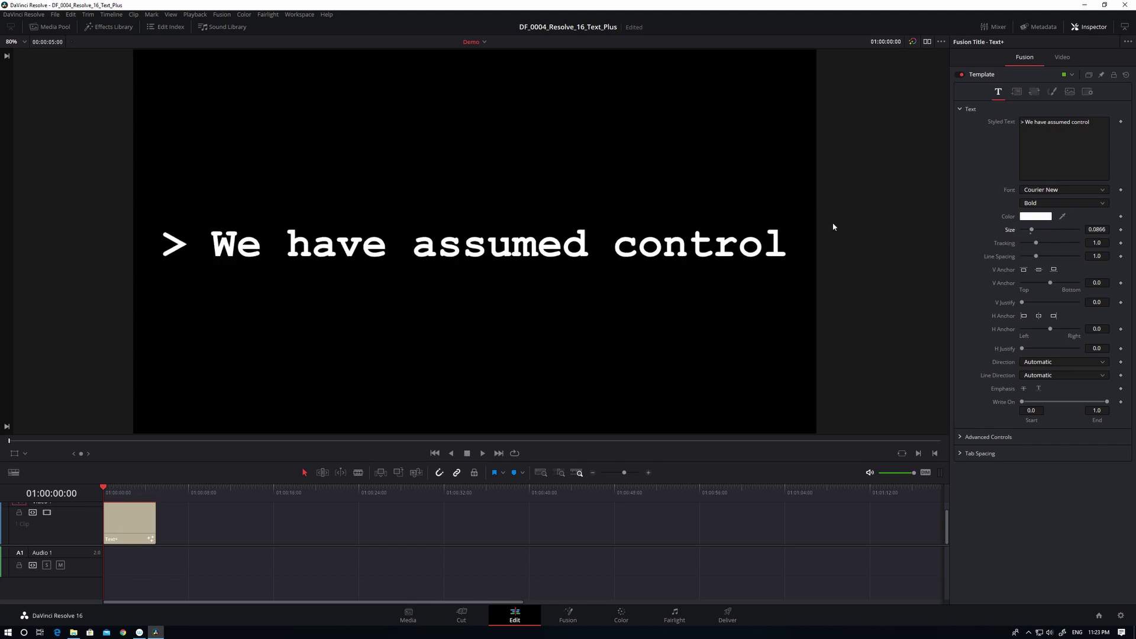
{"action": "left_click", "coordinate": [1035, 217]}
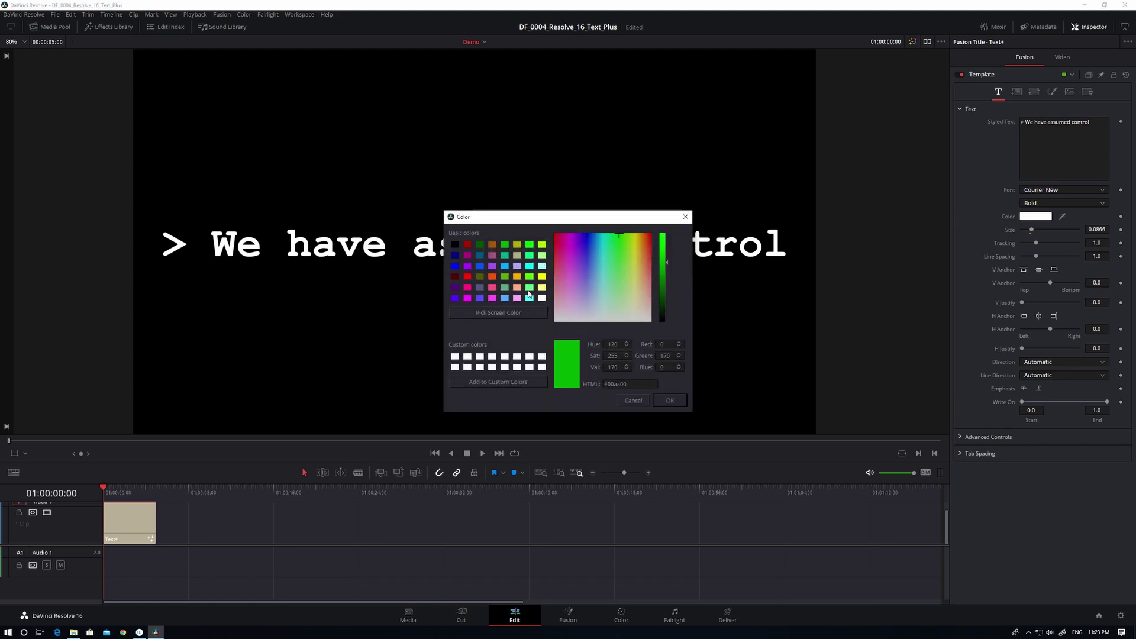
{"action": "left_click", "coordinate": [669, 400]}
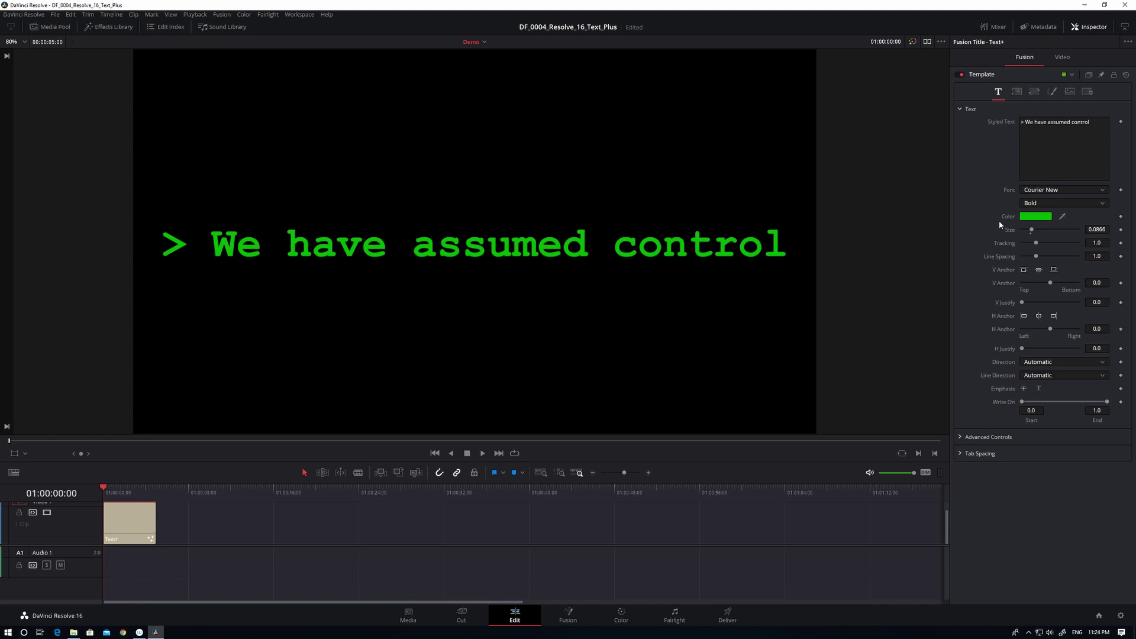
- Try a wider tracking of about 1.575 and the Top Down text direction, restoring the default after each
{"action": "mouse_move", "coordinate": [1037, 243]}
{"action": "left_mouse_down"}
{"action": "mouse_move", "coordinate": [1049, 239]}
{"action": "mouse_move", "coordinate": [1037, 248]}
{"action": "left_mouse_up"}
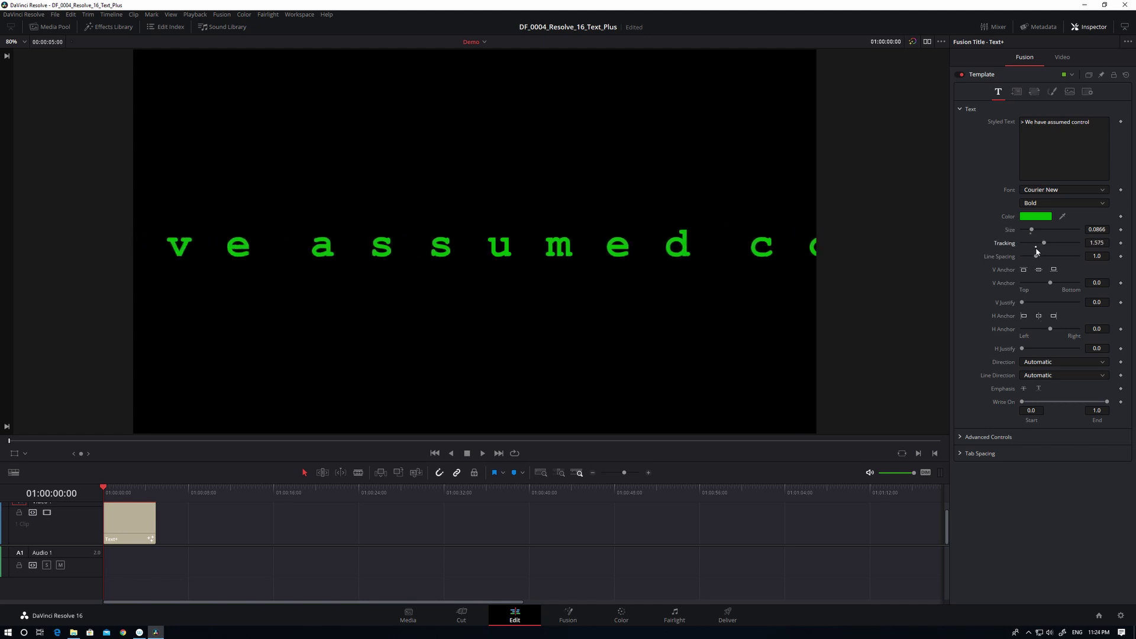
{"action": "double_click", "coordinate": [1037, 249]}
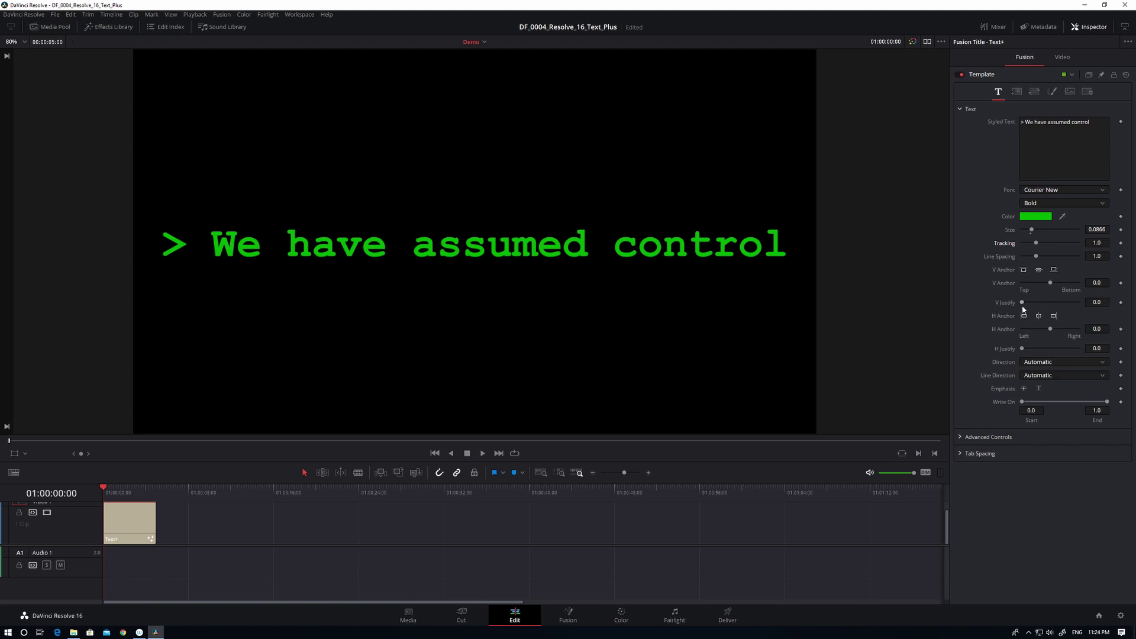
{"action": "left_click", "coordinate": [1047, 363]}
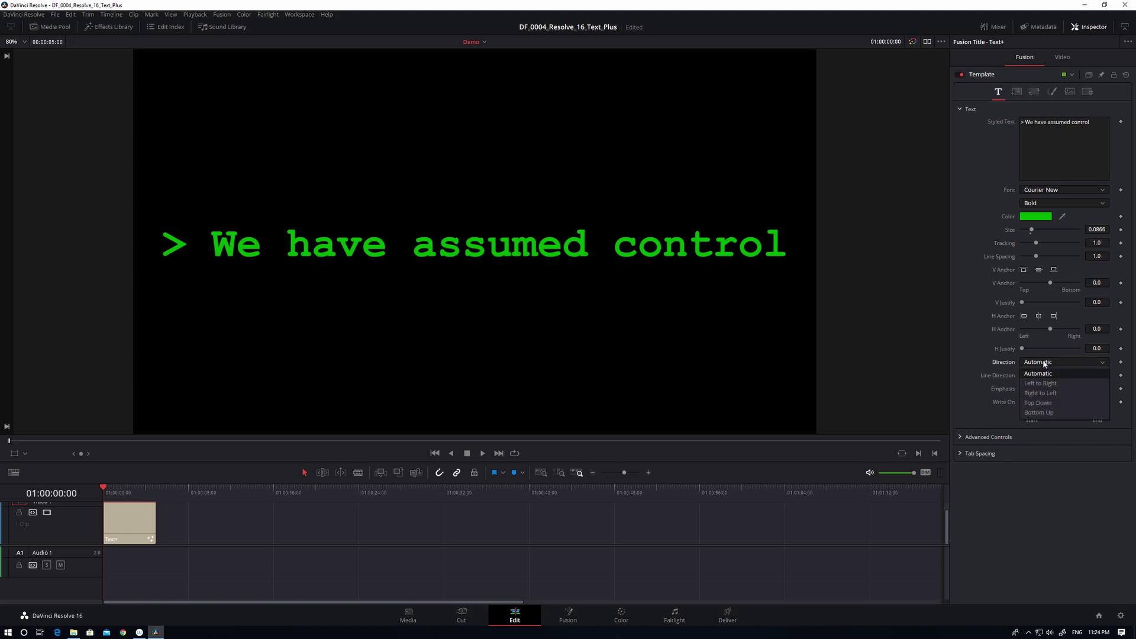
{"action": "left_click", "coordinate": [1040, 404]}
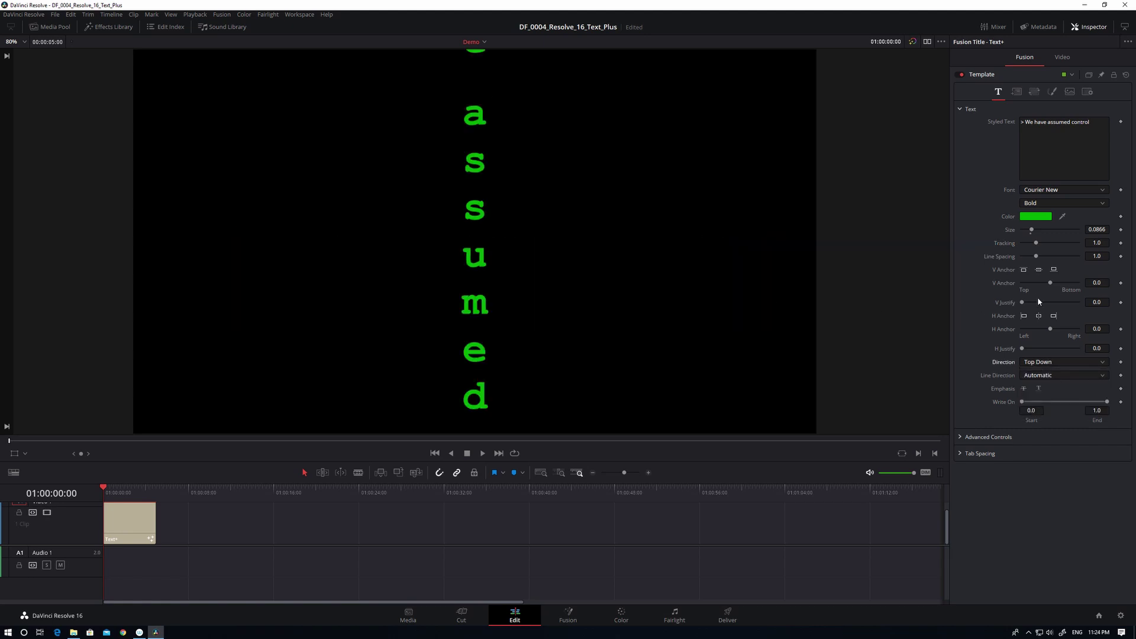
{"action": "left_click", "coordinate": [1037, 362]}
{"action": "left_click", "coordinate": [1037, 374]}
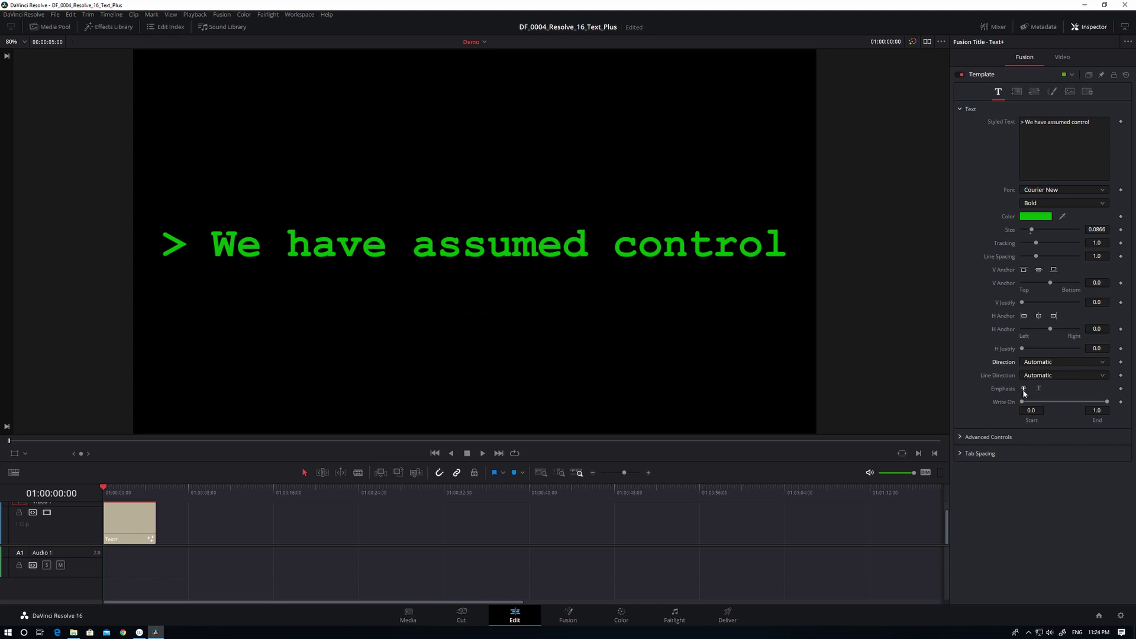
- Try the first Emphasis option on the title and test the Write On range, leaving its end at about 0.994
{"action": "left_click", "coordinate": [1025, 389]}
{"action": "left_click", "coordinate": [1025, 389]}
{"action": "key", "text": "ctrl+s"}
{"action": "mouse_move", "coordinate": [1107, 403]}
{"action": "left_mouse_down"}
{"action": "mouse_move", "coordinate": [1029, 402]}
{"action": "mouse_move", "coordinate": [1107, 402]}
{"action": "left_mouse_up"}
- Open the title clip on the Fusion page with a single viewer and shift its two nodes lower in the graph
{"action": "left_click", "coordinate": [569, 615]}
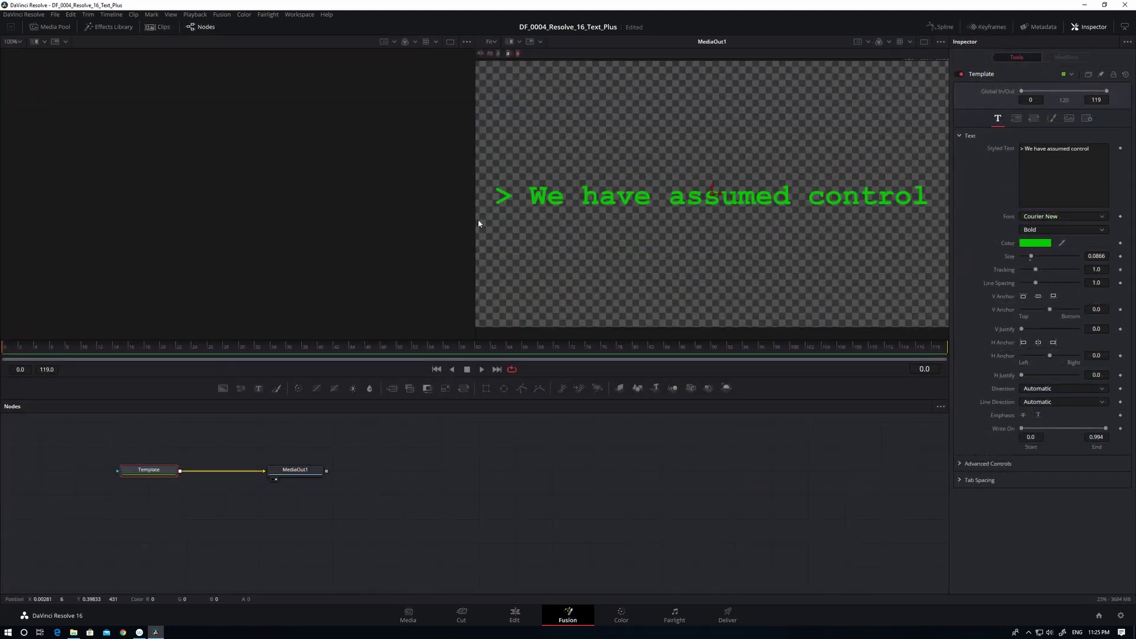
{"action": "left_click", "coordinate": [924, 42]}
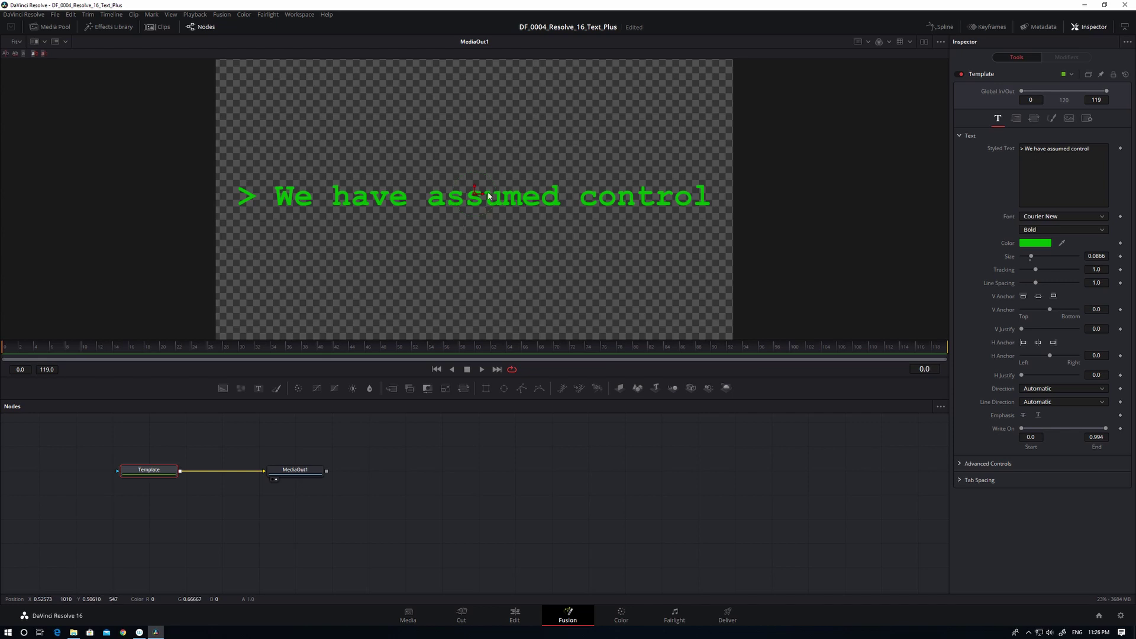
{"action": "left_click_drag", "start_coordinate": [351, 452], "coordinate": [129, 492]}
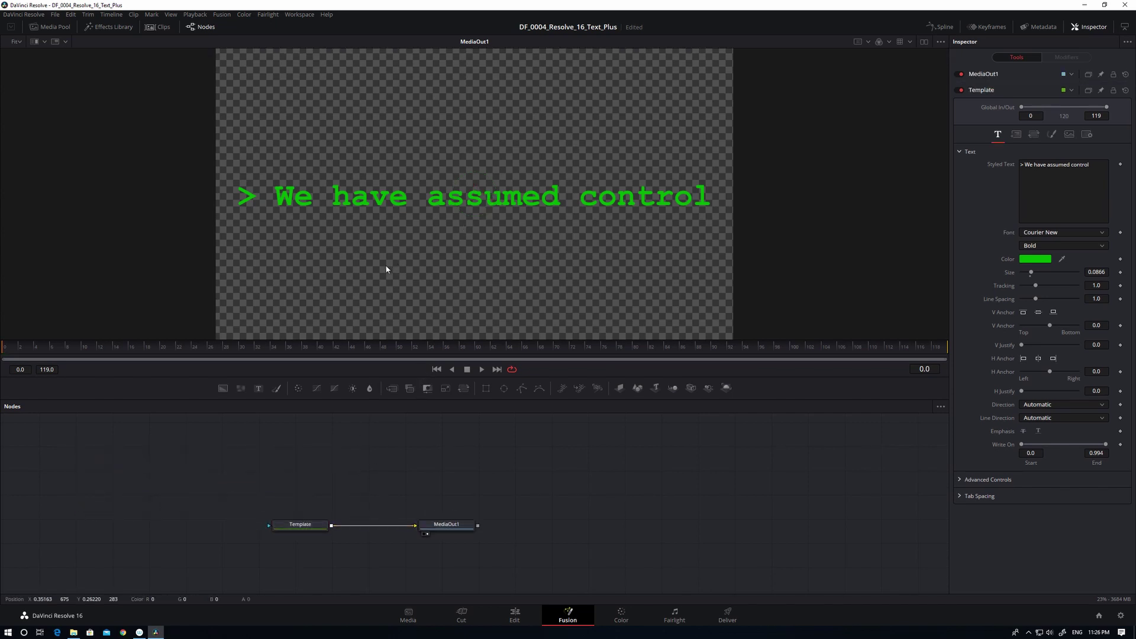
- Add a Background node and a Merge node above the existing Template and MediaOut1 nodes
{"action": "left_click", "coordinate": [440, 448]}
{"action": "left_click_drag", "start_coordinate": [223, 388], "coordinate": [358, 455]}
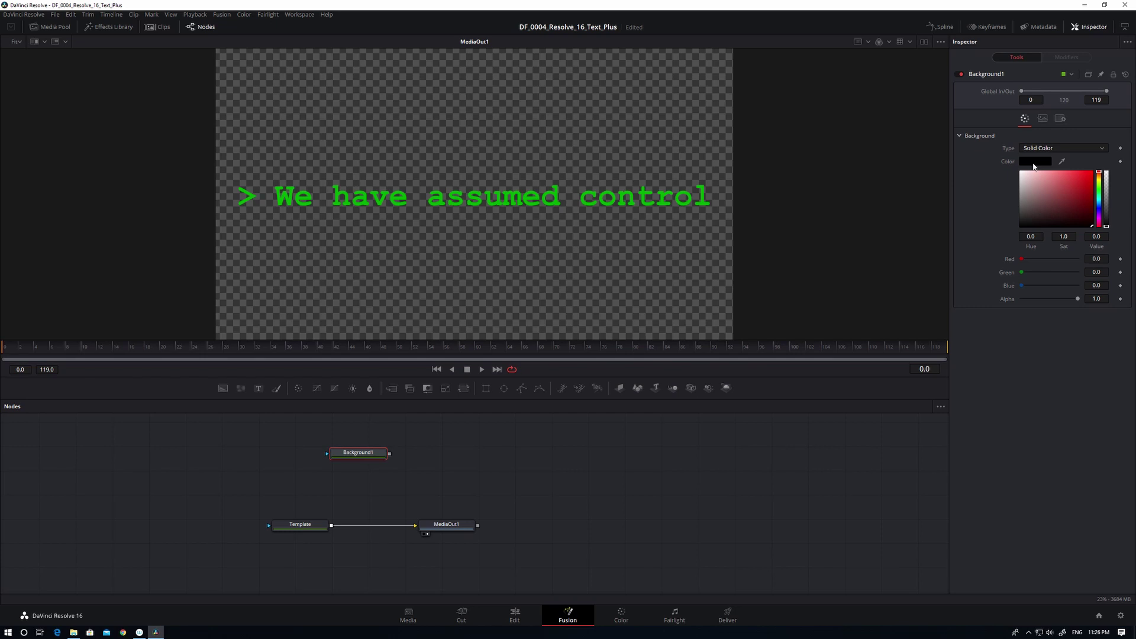
{"action": "left_click", "coordinate": [412, 432]}
{"action": "left_click_drag", "start_coordinate": [396, 389], "coordinate": [441, 482]}
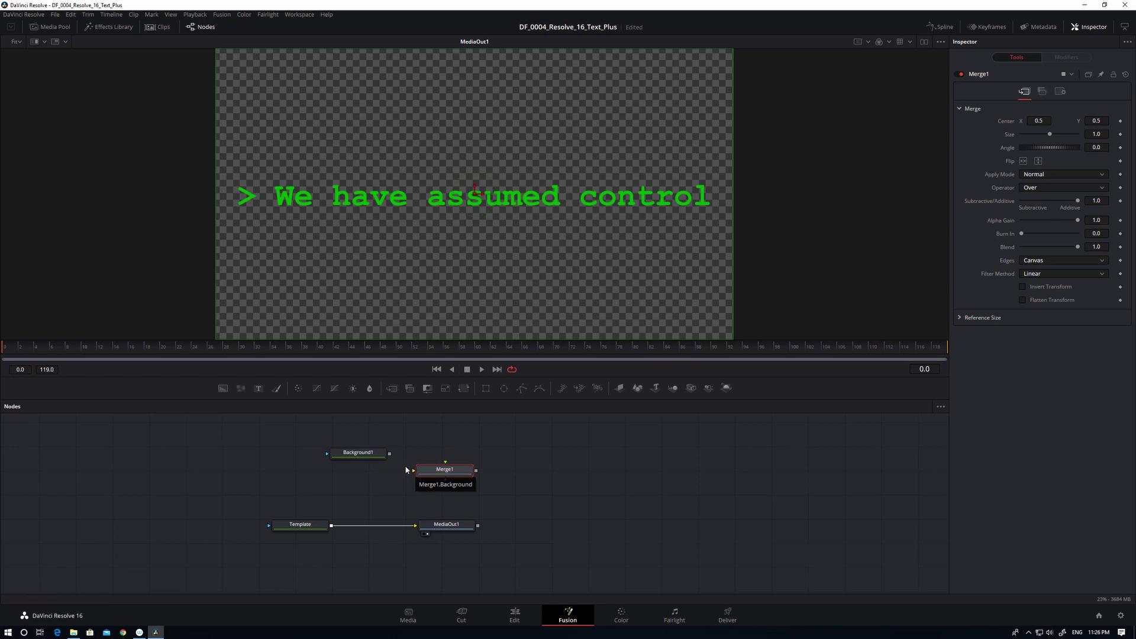
- Connect Background1 as the merge's background and Template as its foreground, and route the merge's output into MediaOut1
{"action": "left_click_drag", "start_coordinate": [389, 453], "coordinate": [413, 473]}
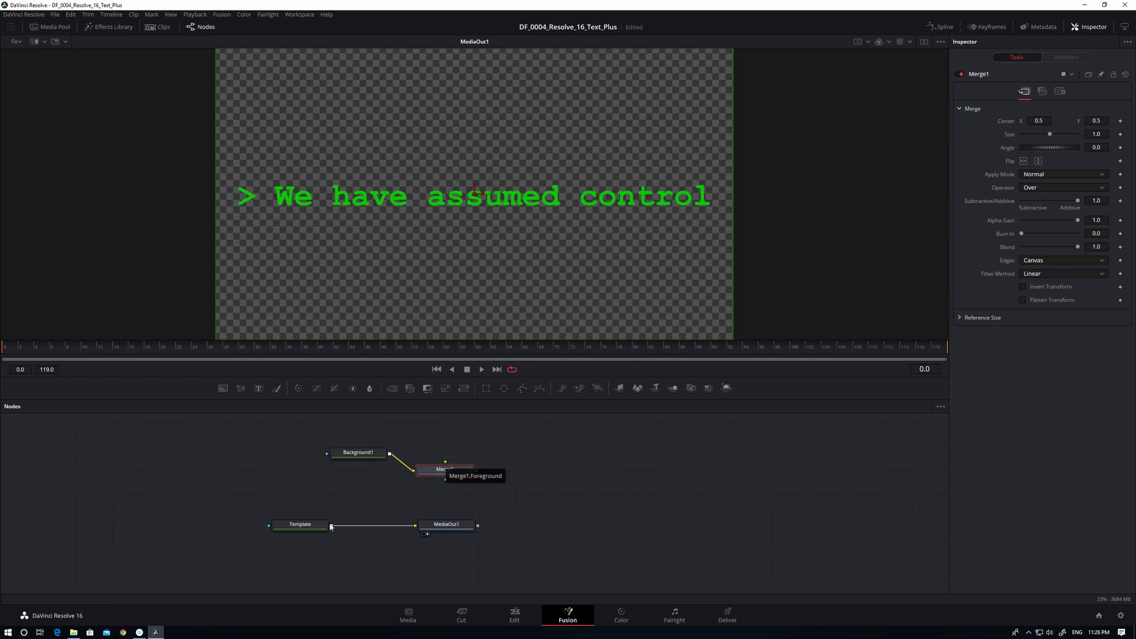
{"action": "left_click_drag", "start_coordinate": [345, 528], "coordinate": [447, 466]}
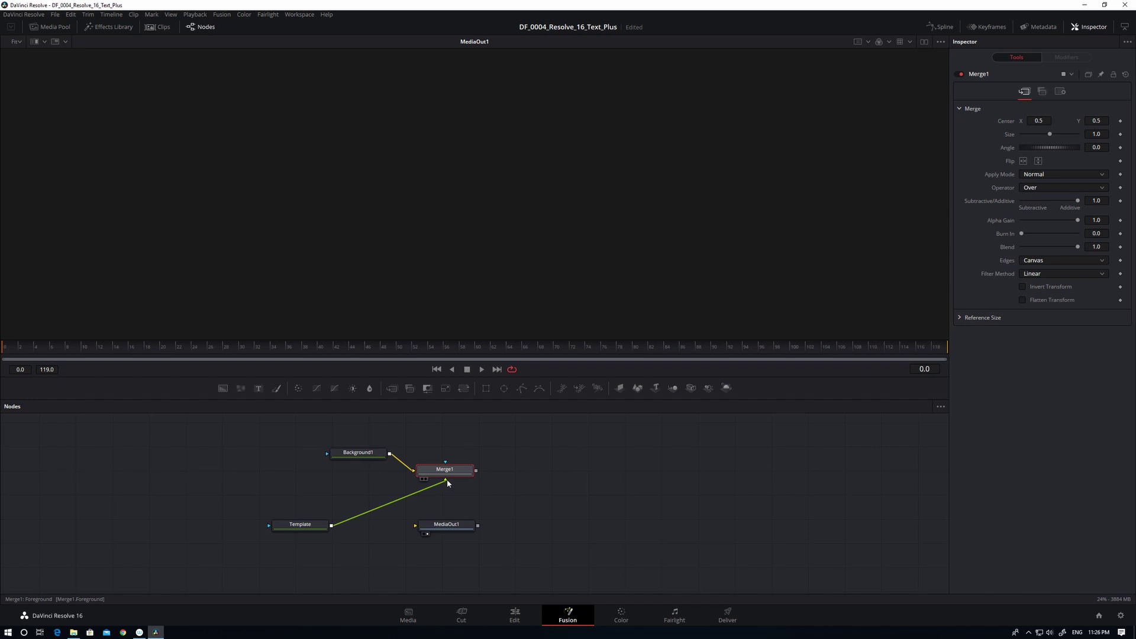
{"action": "left_click_drag", "start_coordinate": [445, 471], "coordinate": [424, 481]}
{"action": "left_click_drag", "start_coordinate": [468, 518], "coordinate": [533, 468]}
{"action": "left_click_drag", "start_coordinate": [455, 482], "coordinate": [524, 482]}
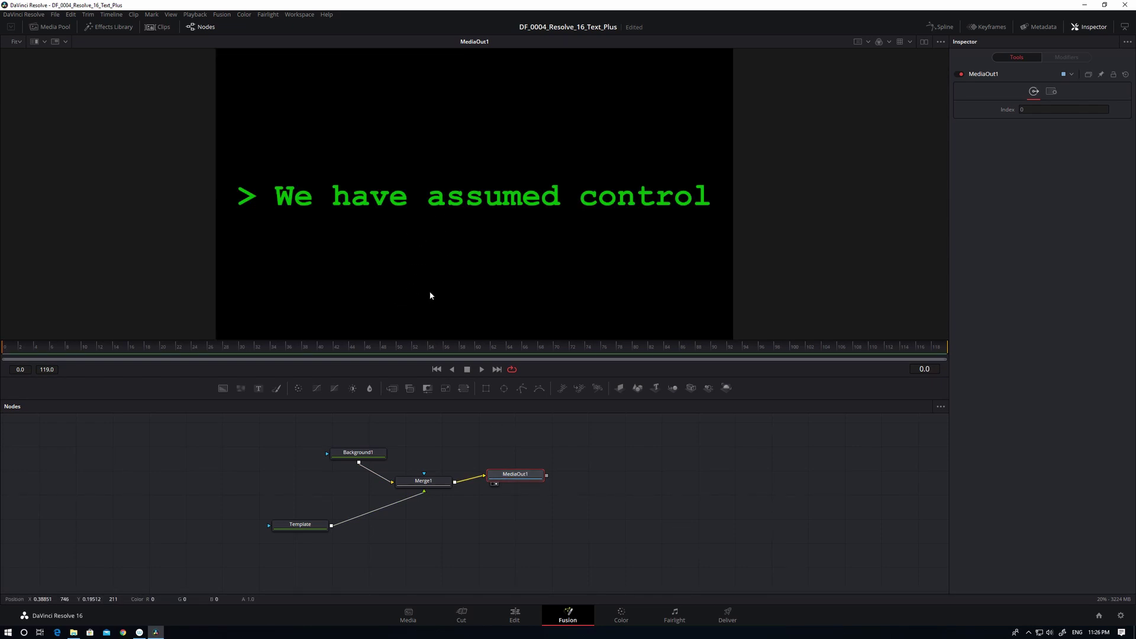
- Move the Template node's text straight down to the lower part of the frame
{"action": "left_click", "coordinate": [295, 526]}
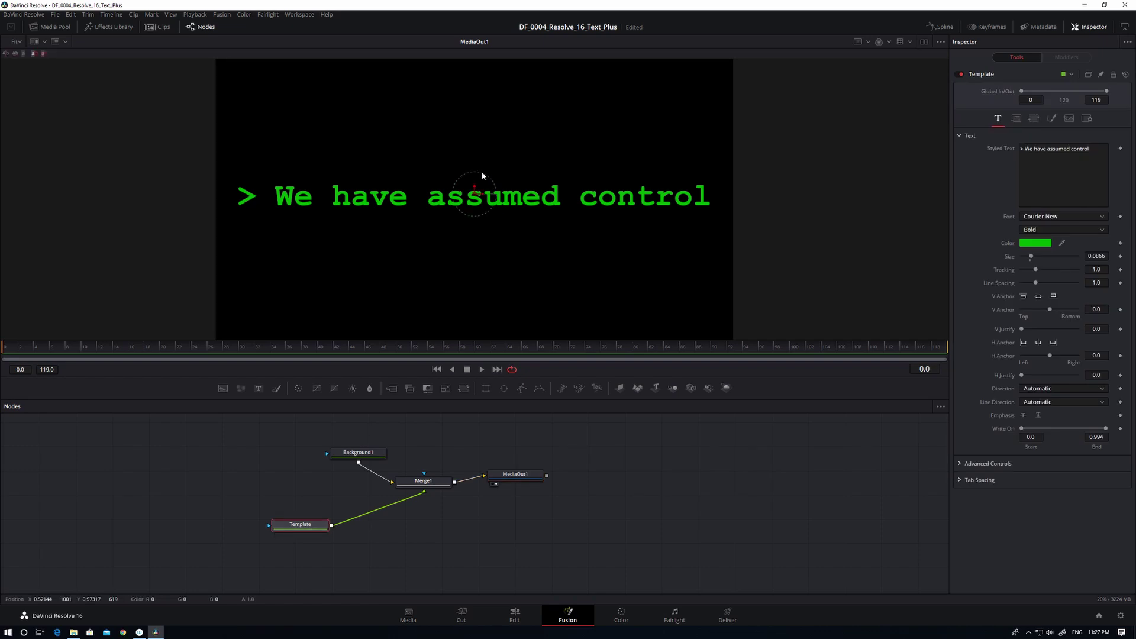
{"action": "left_click_drag", "start_coordinate": [472, 189], "coordinate": [484, 306]}
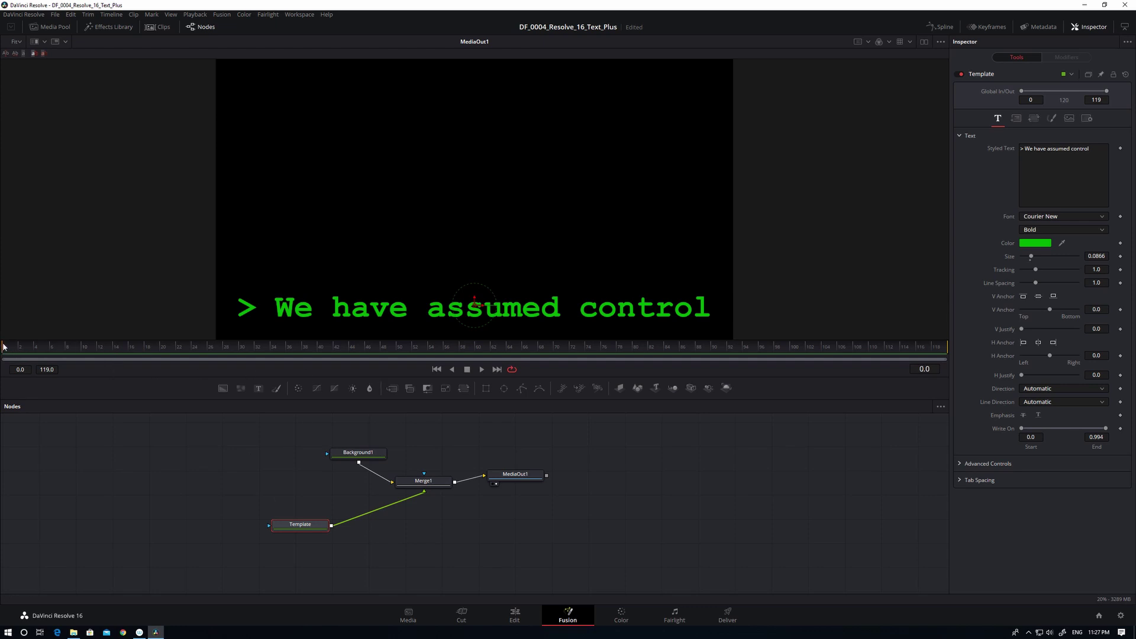
- Keyframe the Template's Write On End at 0.028 on frame 0 and 1.0 on frame 60
{"action": "left_click", "coordinate": [1120, 428]}
{"action": "left_click_drag", "start_coordinate": [1106, 428], "coordinate": [1029, 438]}
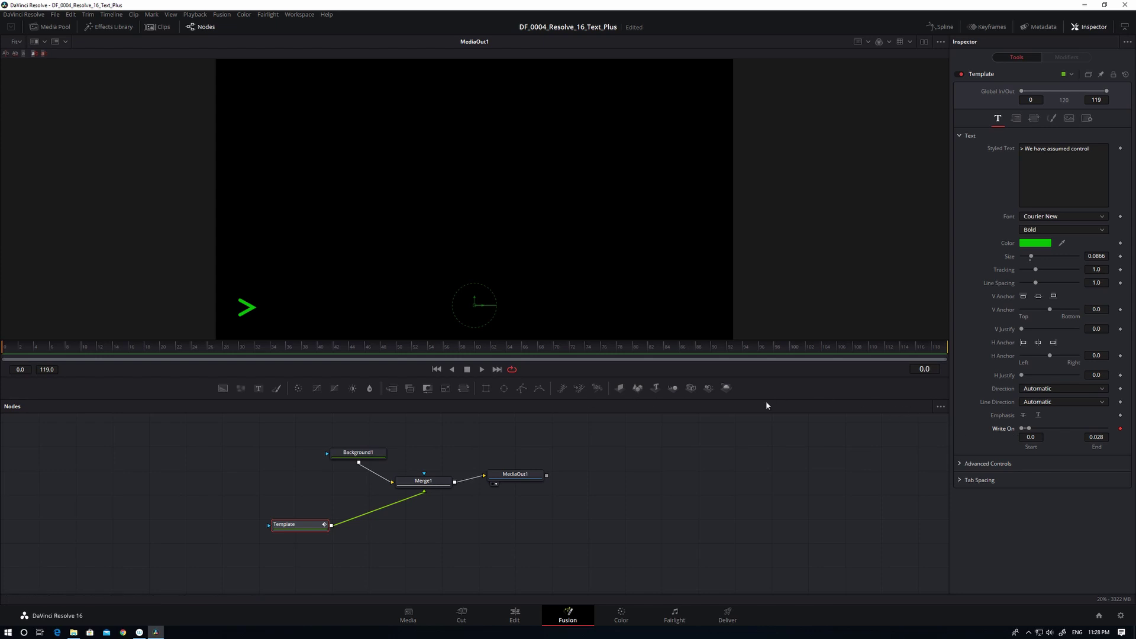
{"action": "left_click_drag", "start_coordinate": [225, 348], "coordinate": [479, 357]}
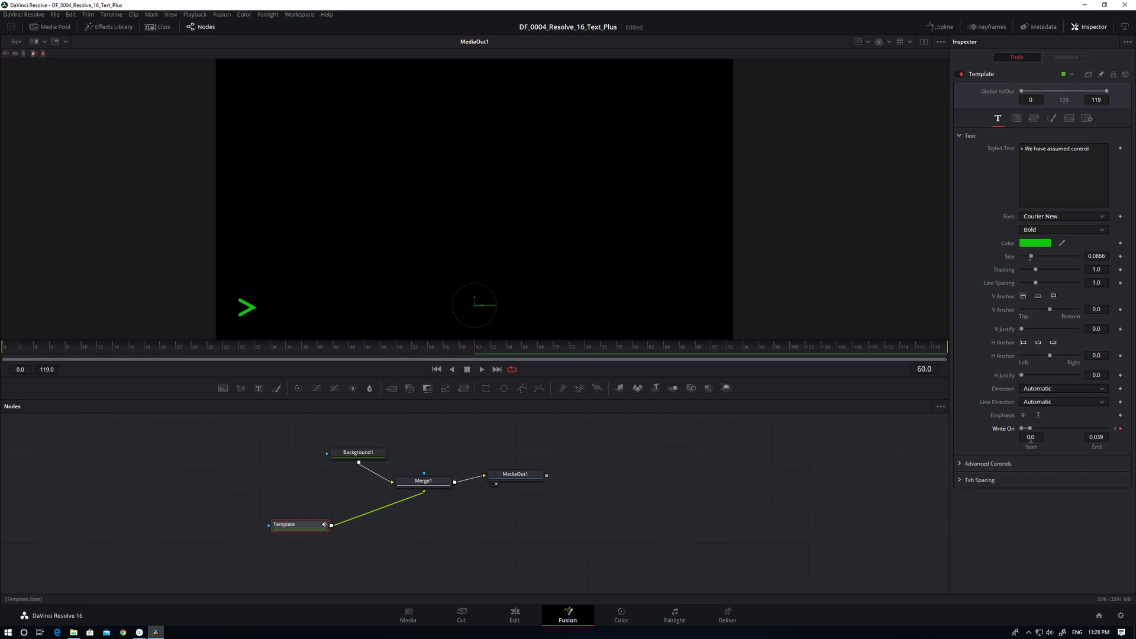
{"action": "left_click_drag", "start_coordinate": [1030, 429], "coordinate": [1117, 432]}
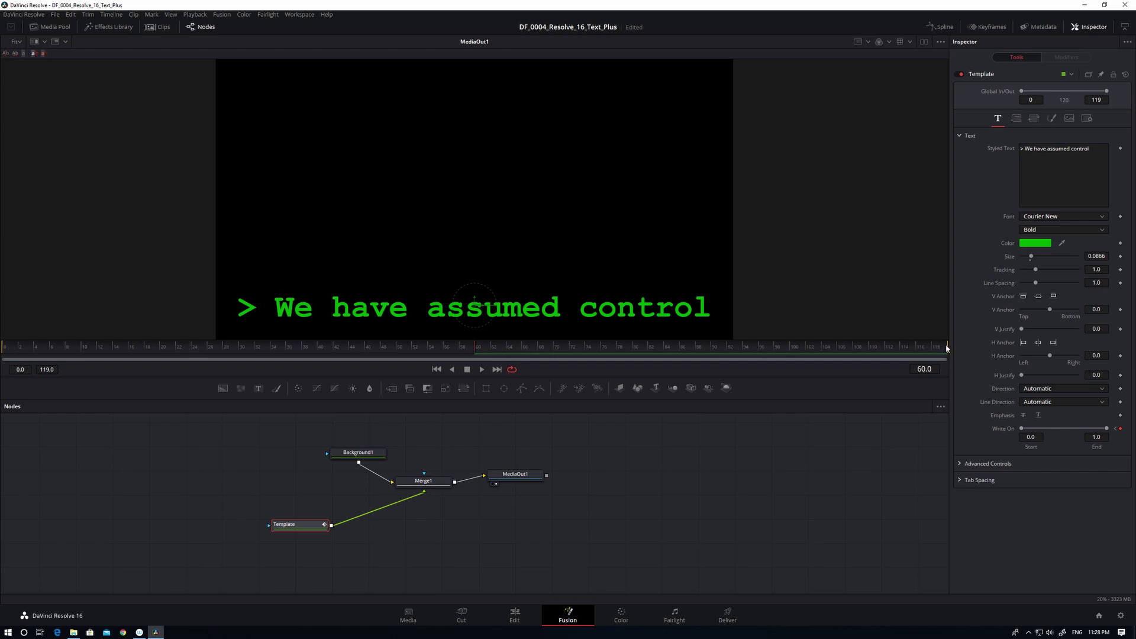
- Shorten the render range to end at frame 61 and play back the typing animation
{"action": "left_click_drag", "start_coordinate": [947, 348], "coordinate": [490, 357]}
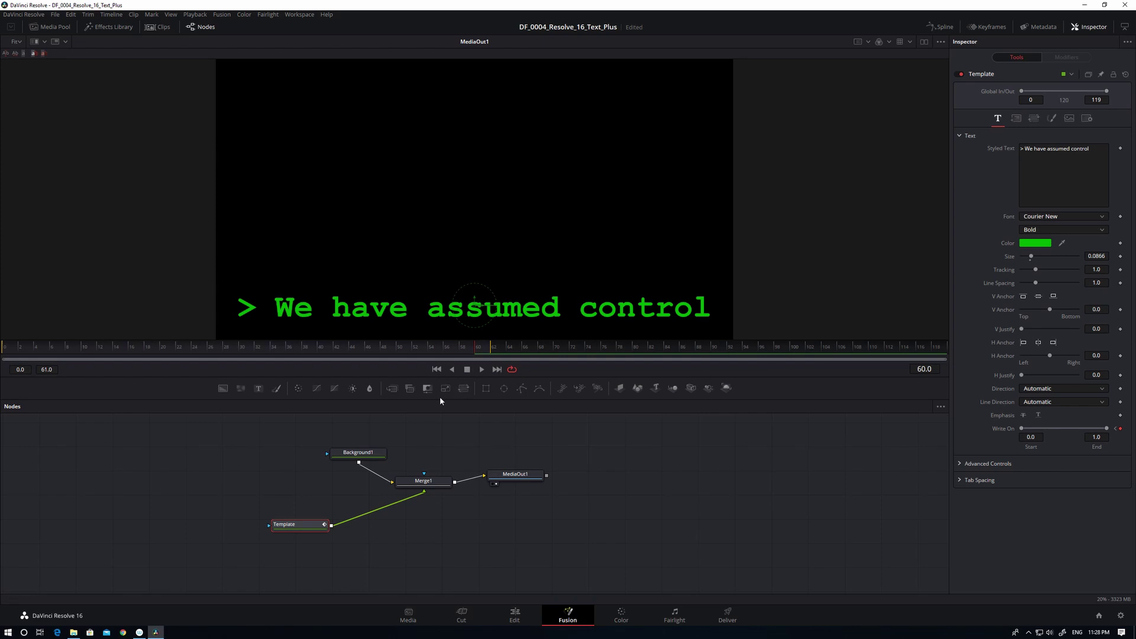
{"action": "left_click", "coordinate": [482, 369]}
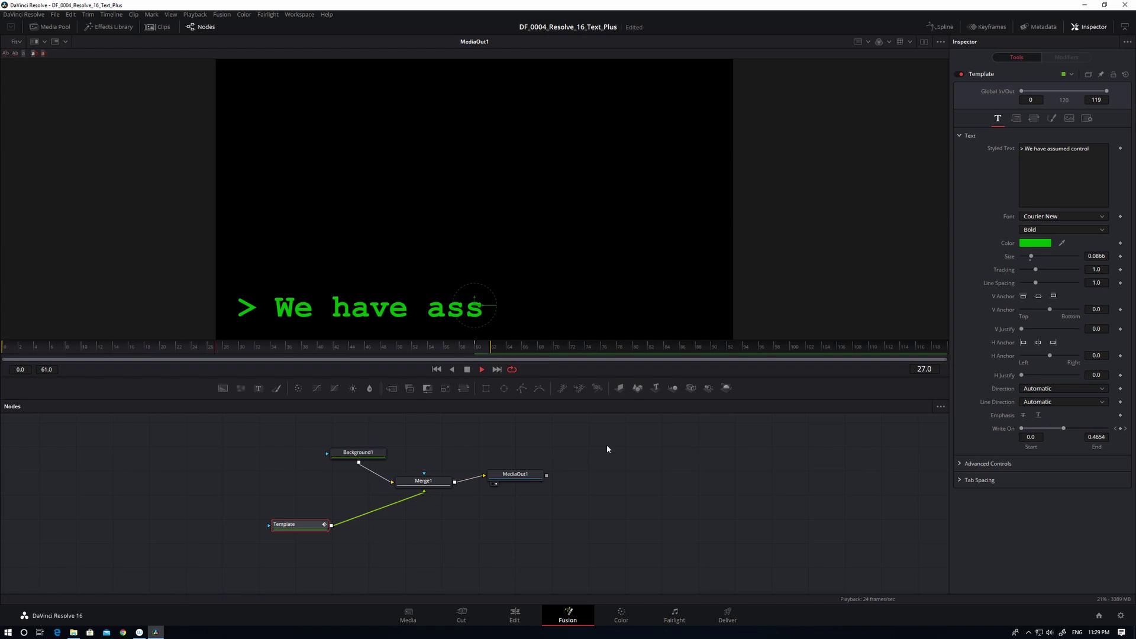
{"action": "key", "text": "space"}
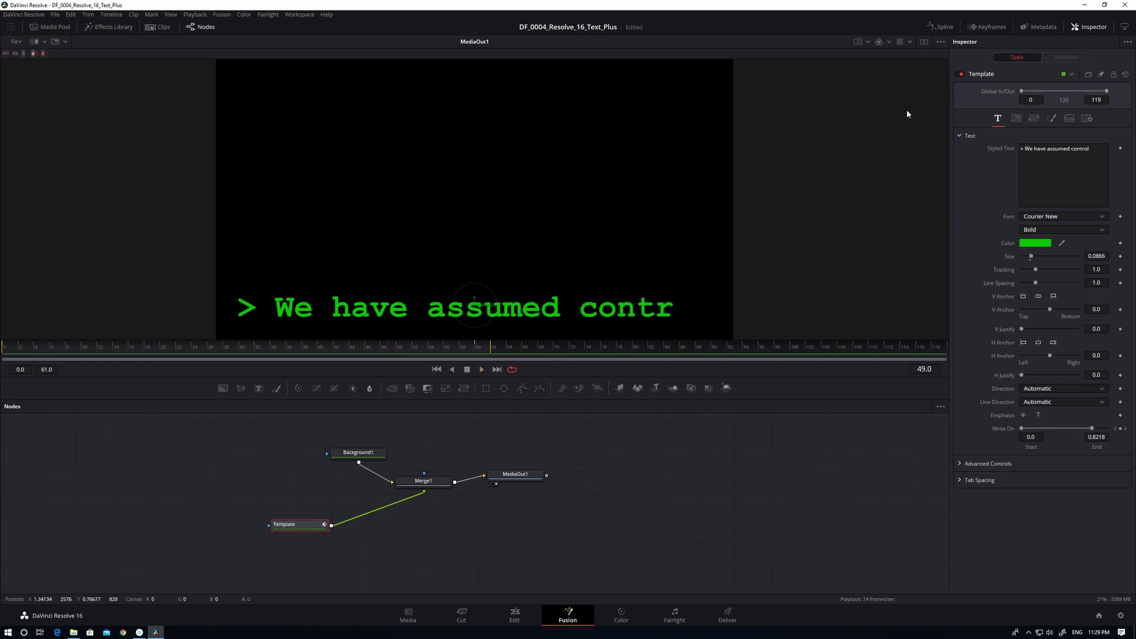
- Open the Spline editor, enlarge it, reposition the nodes in view and display the Template's animation curves
{"action": "left_click", "coordinate": [942, 27]}
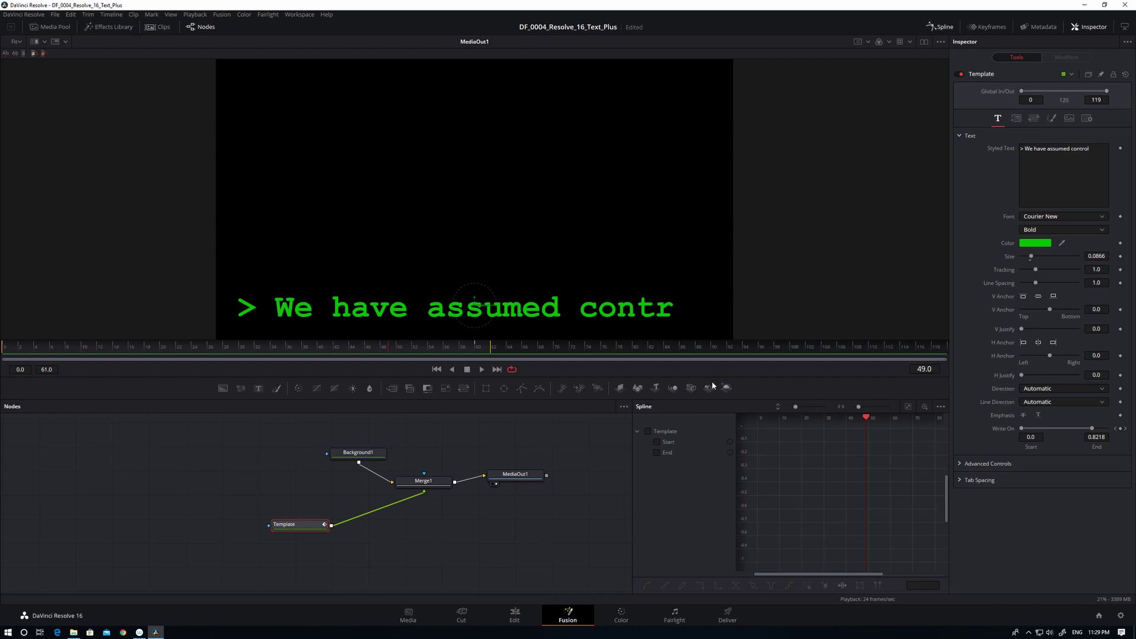
{"action": "left_click_drag", "start_coordinate": [647, 366], "coordinate": [646, 325]}
{"action": "left_click_drag", "start_coordinate": [633, 450], "coordinate": [444, 450]}
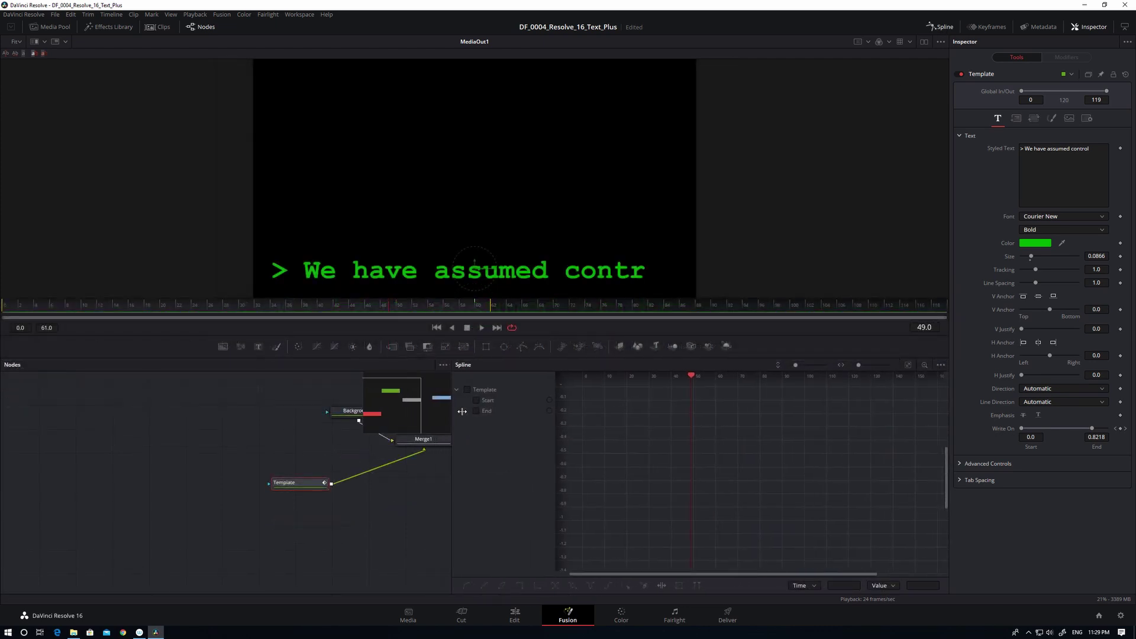
{"action": "left_click_drag", "start_coordinate": [321, 456], "coordinate": [152, 483]}
{"action": "left_click", "coordinate": [459, 390]}
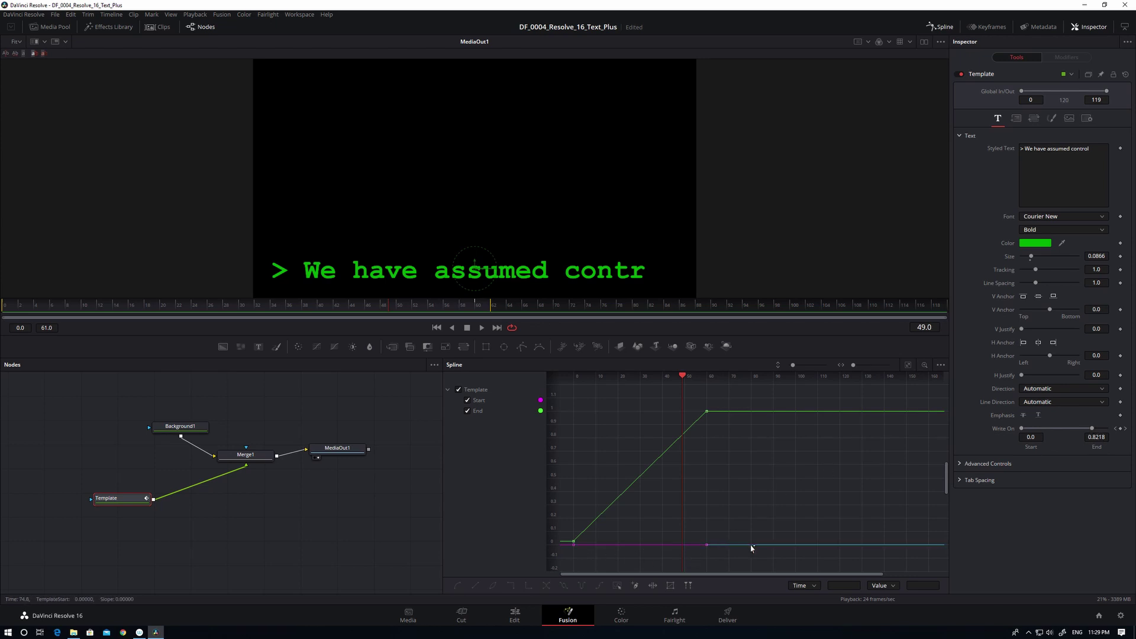
- Hide the Start curve in the Spline editor, keep the End curve displayed, and play back the typing animation
{"action": "left_click", "coordinate": [1033, 438]}
{"action": "key", "text": "Return"}
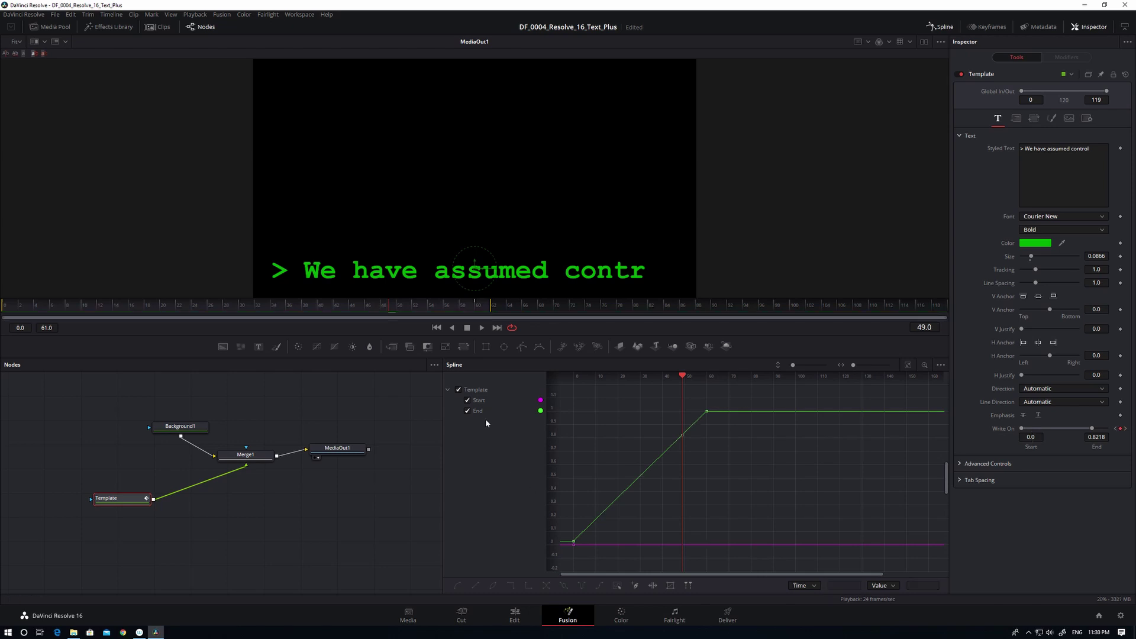
{"action": "left_click", "coordinate": [468, 400]}
{"action": "left_click_drag", "start_coordinate": [685, 378], "coordinate": [601, 380]}
{"action": "key", "text": "space"}
{"action": "key", "text": "space"}
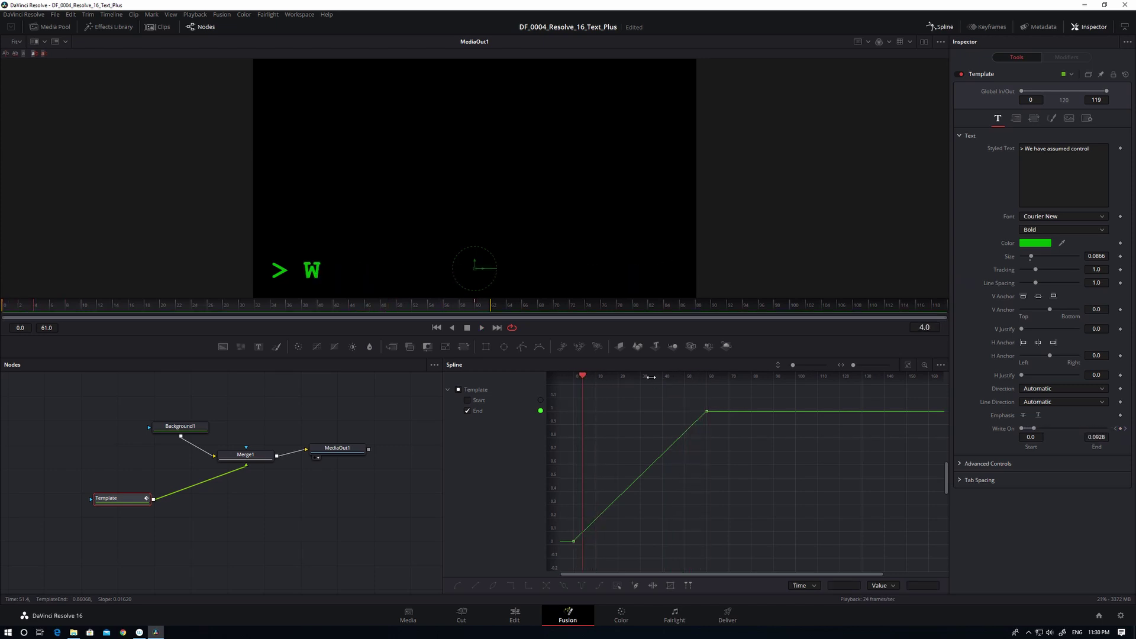
{"action": "key", "text": "space"}
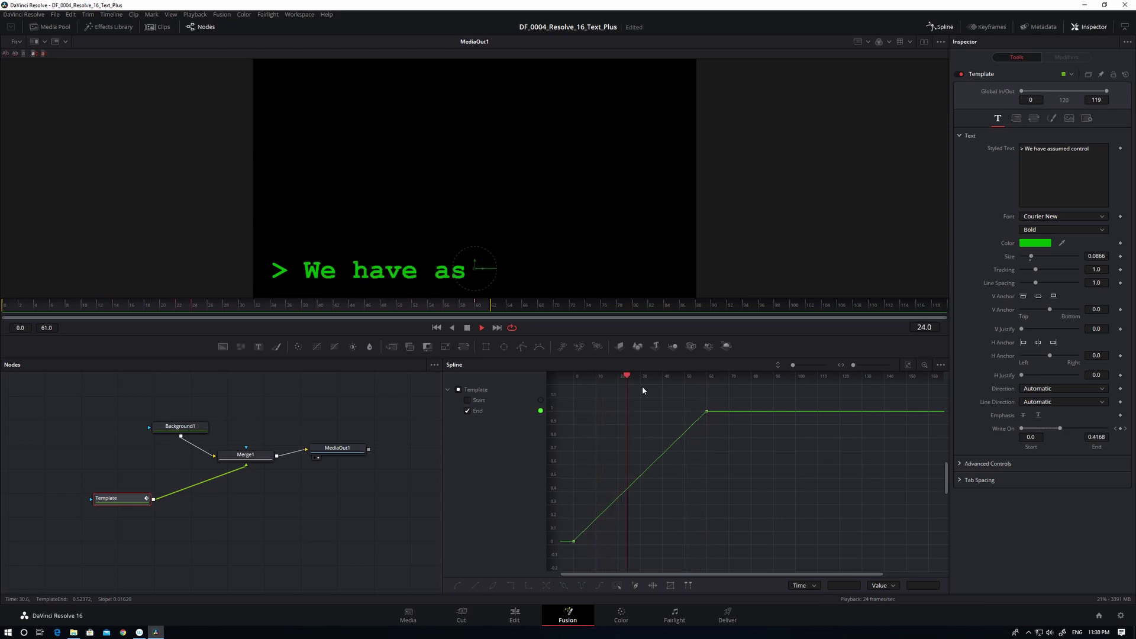
{"action": "key", "text": "space"}
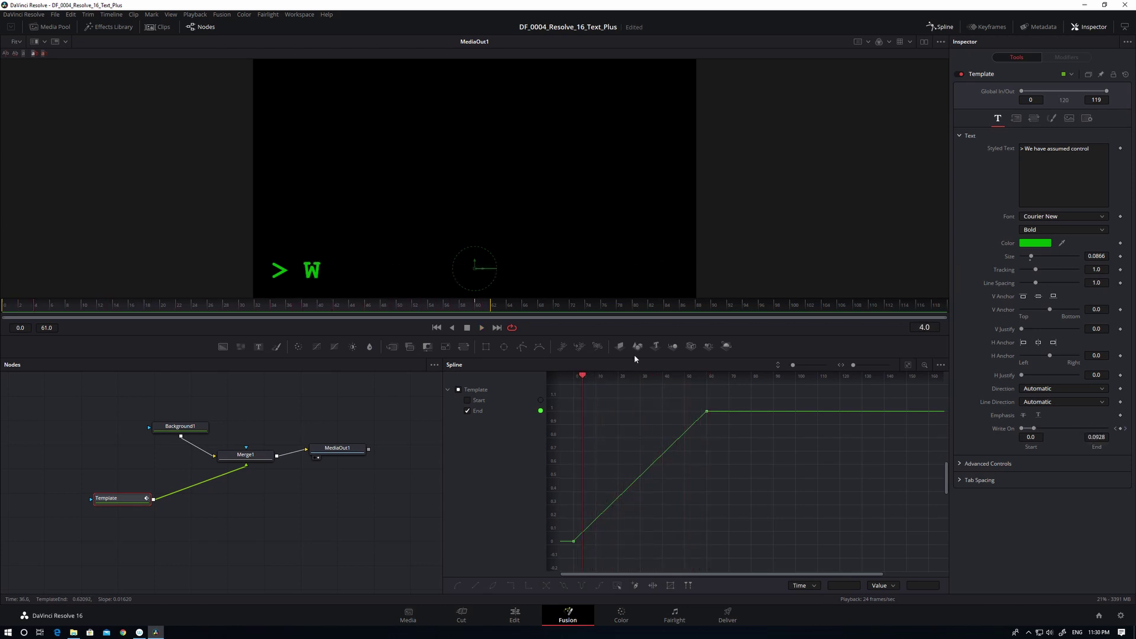
- Try time-stretching the End curve's two keyframes in the Spline editor
{"action": "left_click_drag", "start_coordinate": [722, 391], "coordinate": [567, 556]}
{"action": "left_click", "coordinate": [652, 585]}
{"action": "mouse_move", "coordinate": [705, 471]}
{"action": "left_mouse_down"}
{"action": "mouse_move", "coordinate": [835, 473]}
{"action": "mouse_move", "coordinate": [670, 474]}
{"action": "mouse_move", "coordinate": [763, 472]}
{"action": "mouse_move", "coordinate": [707, 473]}
{"action": "left_mouse_up"}
{"action": "left_click", "coordinate": [652, 586]}
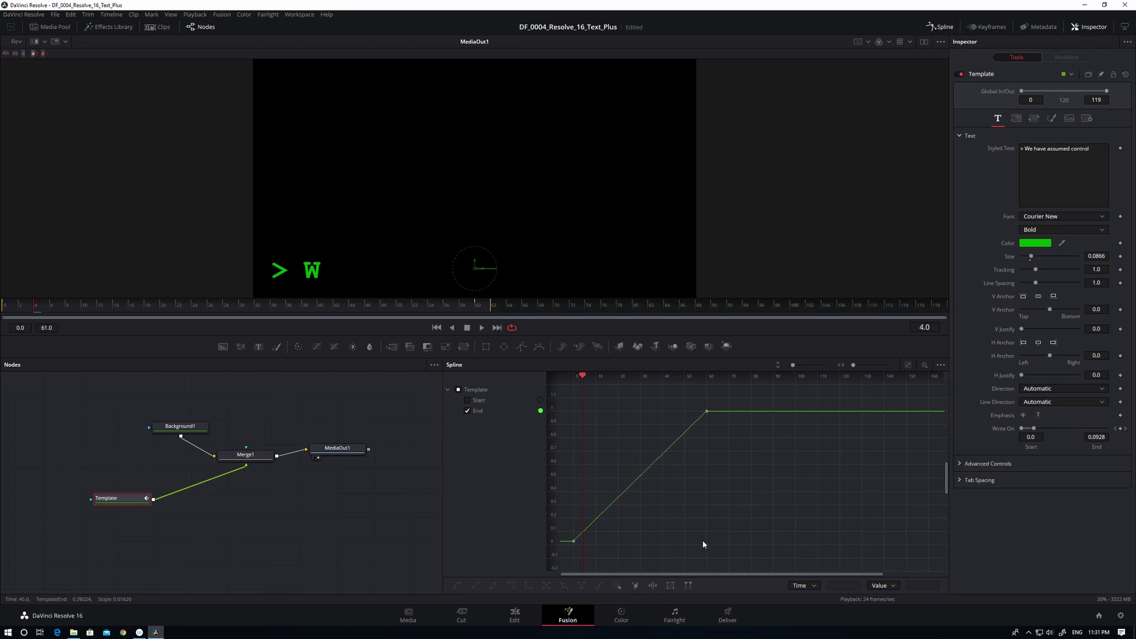
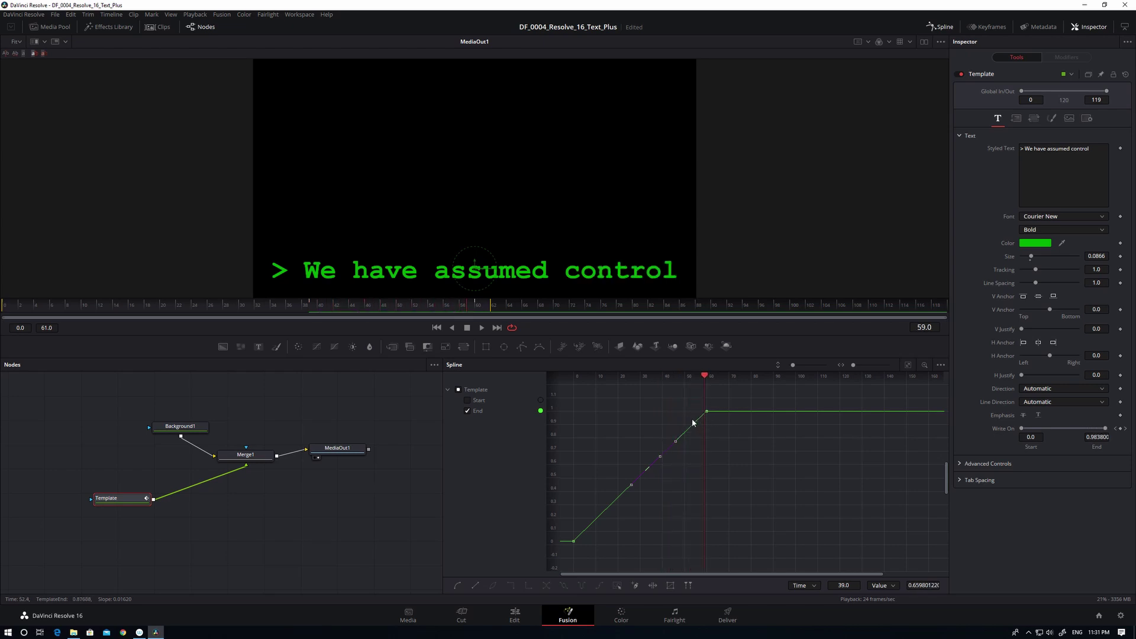
- Add End curve keyframes at frames 39 and 44, raising the latter to 0.928 while the animation plays
{"action": "left_click_drag", "start_coordinate": [705, 384], "coordinate": [567, 379]}
{"action": "key", "text": "space"}
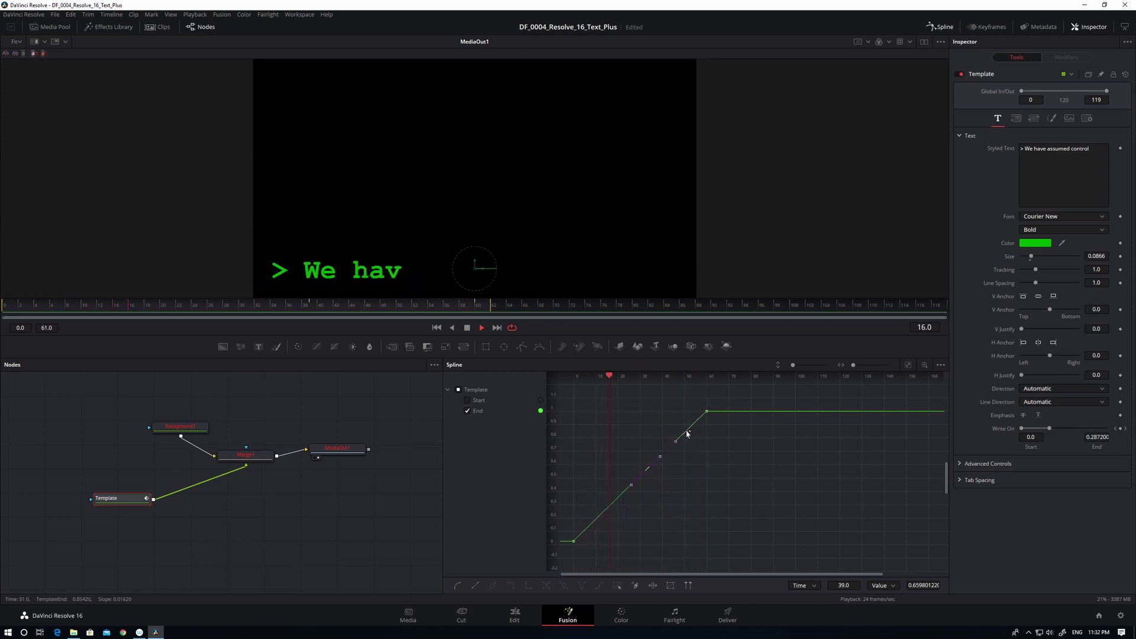
{"action": "left_click_drag", "start_coordinate": [687, 435], "coordinate": [669, 424]}
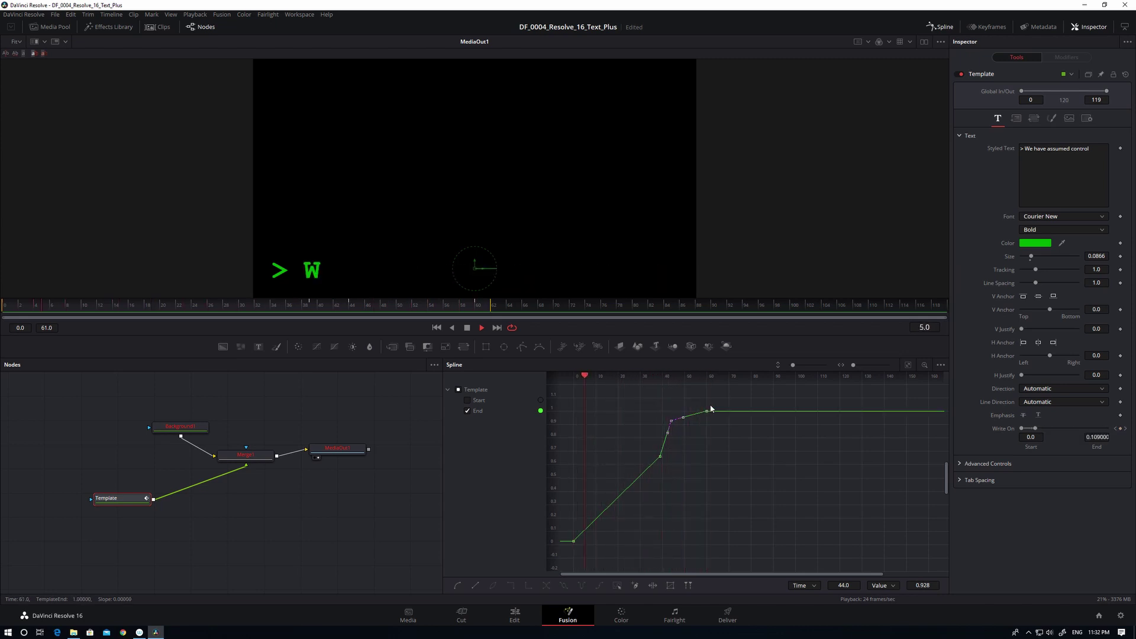
- Smooth the End curve's keyframes from frame 39 to frame 60
{"action": "left_click_drag", "start_coordinate": [715, 406], "coordinate": [652, 466]}
{"action": "key", "text": "shift+s"}
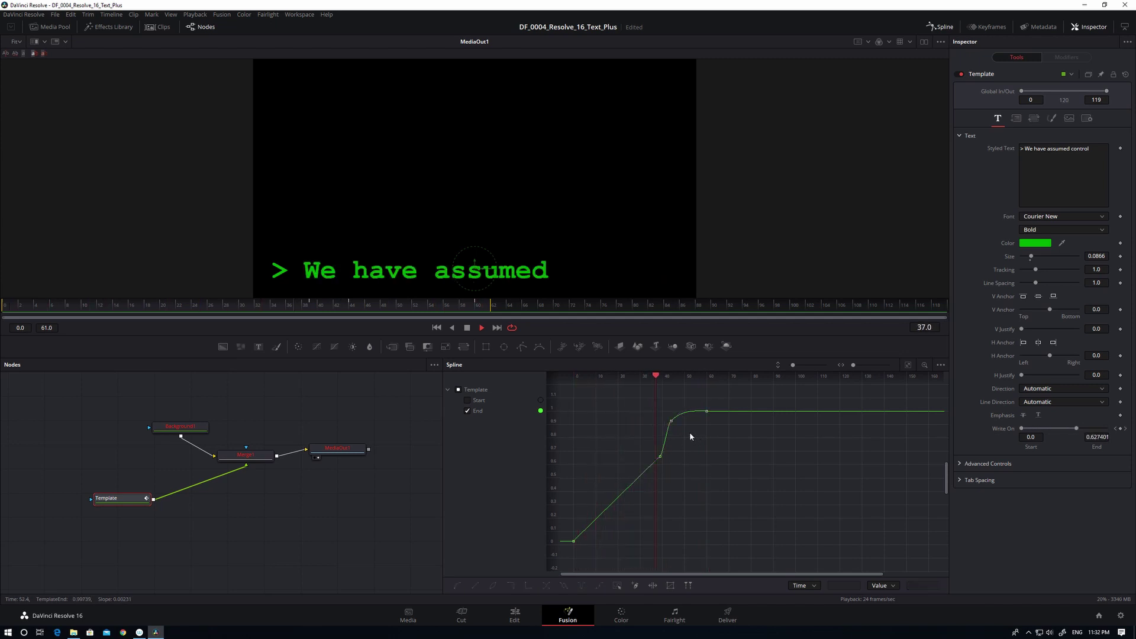
{"action": "left_click", "coordinate": [651, 417]}
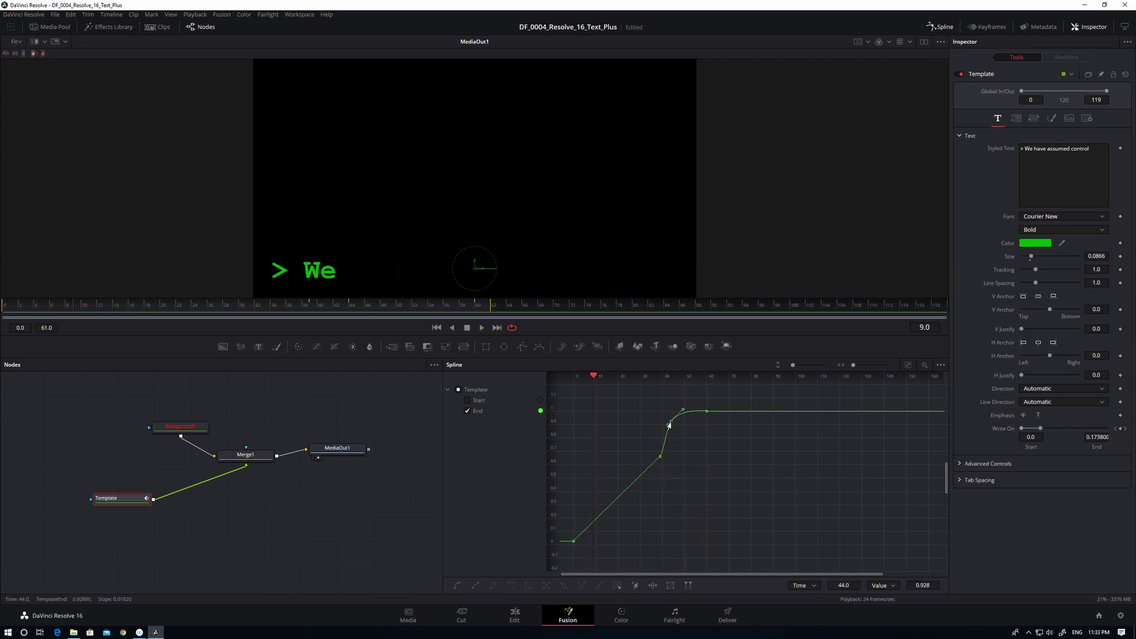
- Adjust the frame 44 keyframe, add an End keyframe at frame 52 with value 0.846, and preview the result
{"action": "left_click_drag", "start_coordinate": [669, 425], "coordinate": [668, 432]}
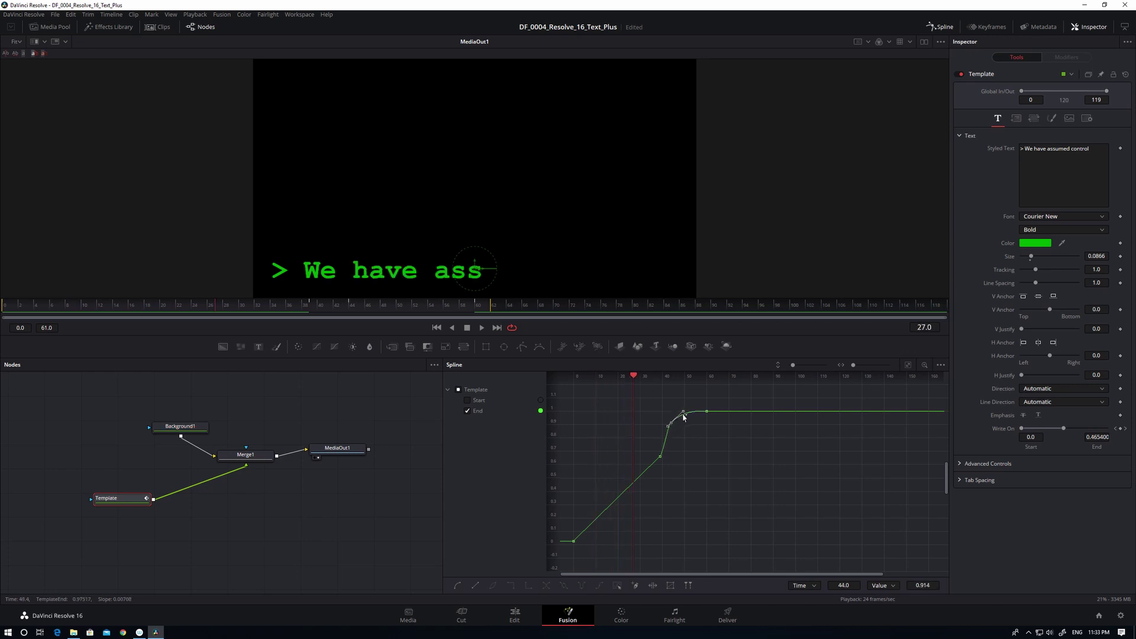
{"action": "left_click_drag", "start_coordinate": [684, 417], "coordinate": [681, 425]}
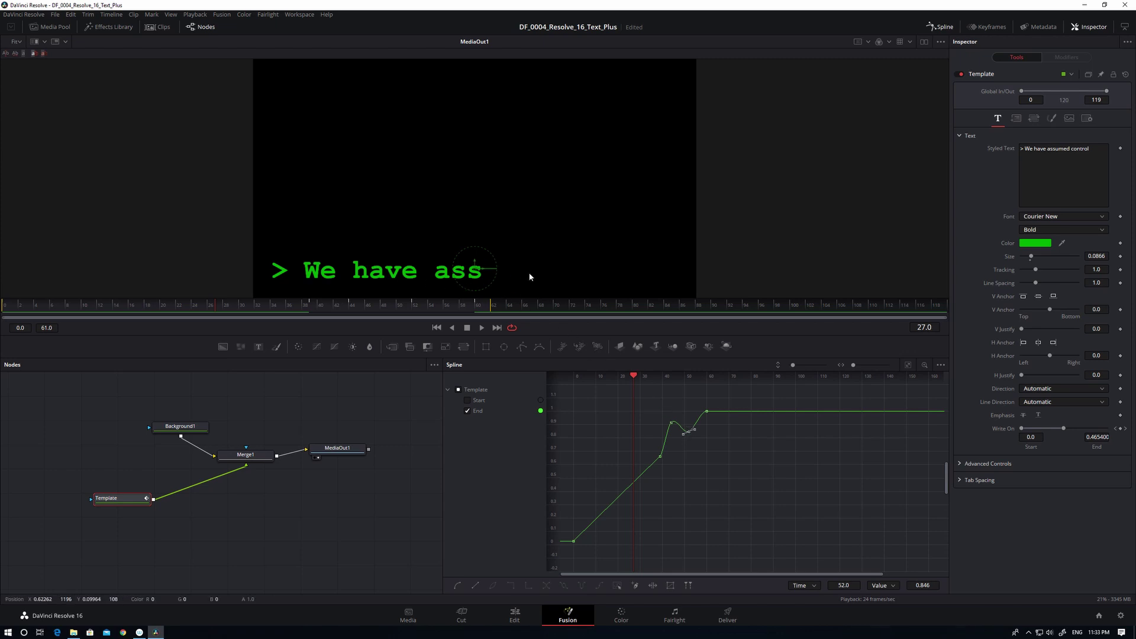
{"action": "left_click_drag", "start_coordinate": [635, 378], "coordinate": [620, 378]}
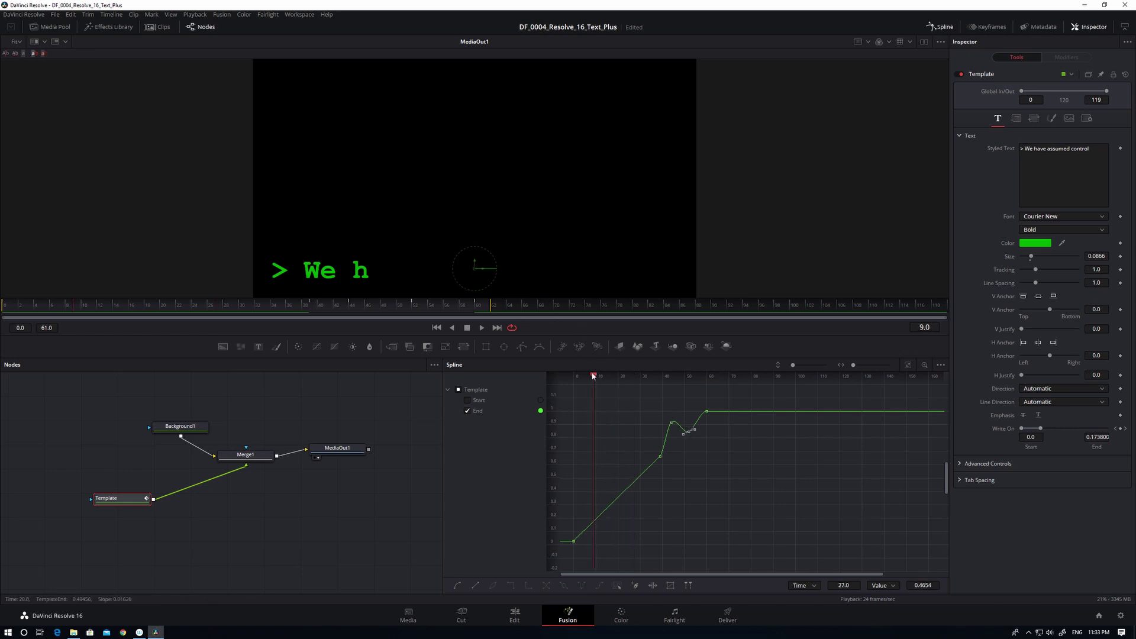
{"action": "key", "text": "space"}
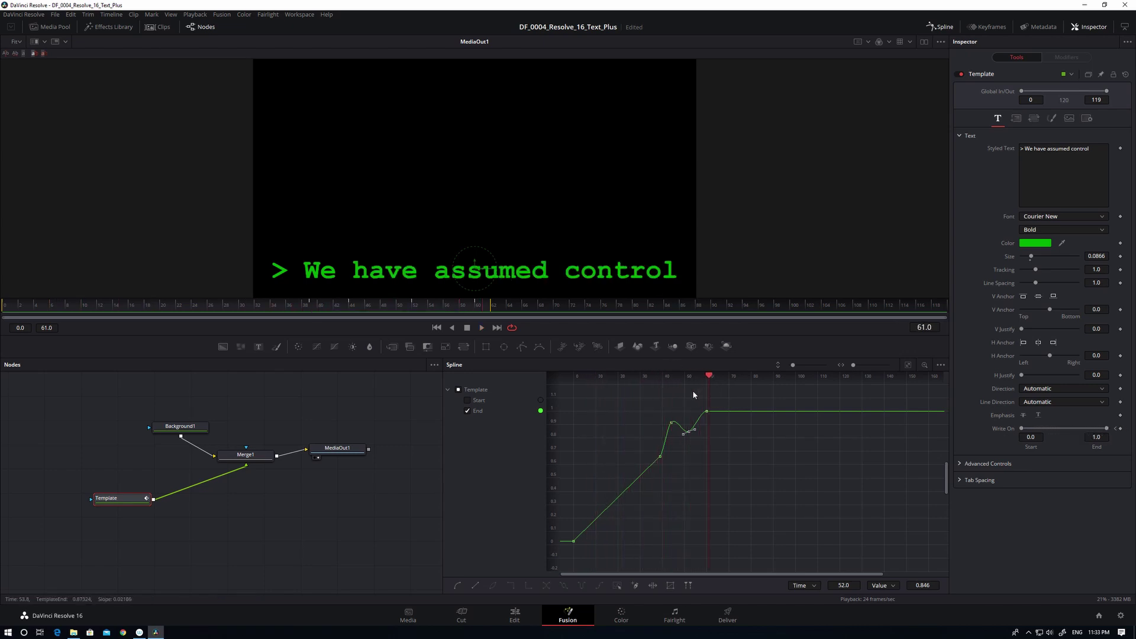
{"action": "key", "text": "space"}
- Reposition the End curve's dip keyframes so it climbs steadily, placing one at frame 47 with value 0.828, and play it back
{"action": "left_click", "coordinate": [687, 432]}
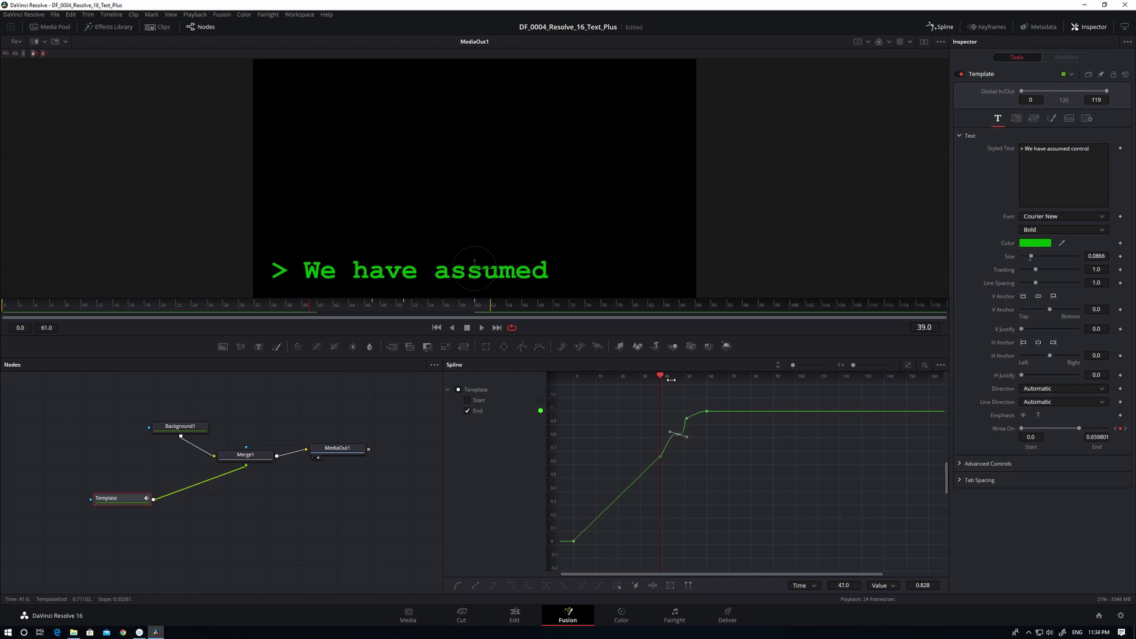
{"action": "key", "text": "space"}
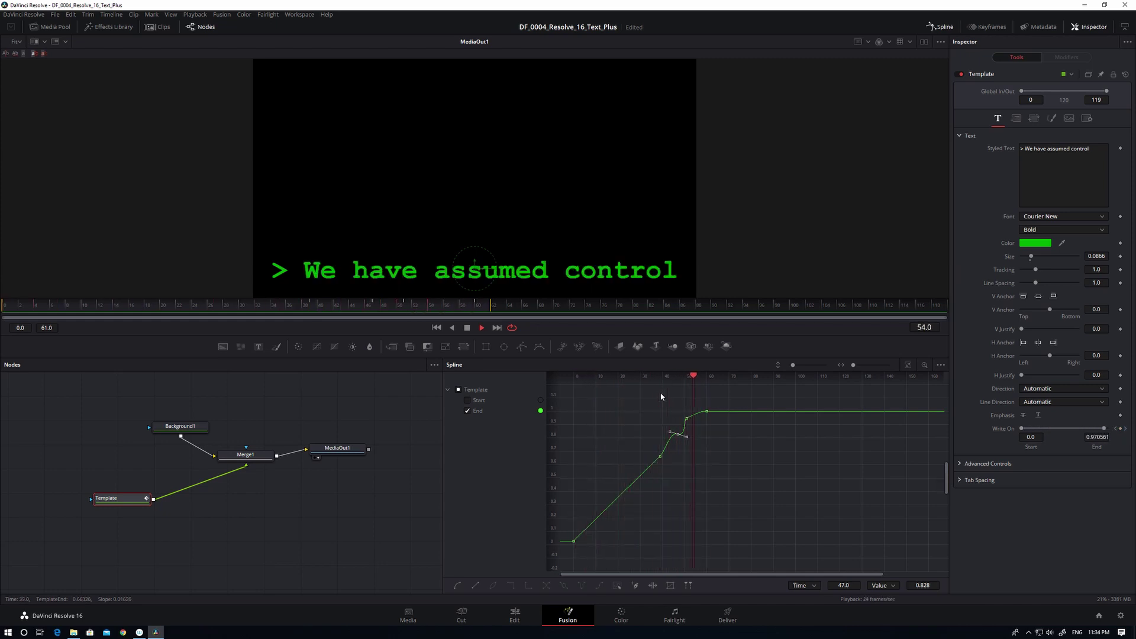
{"action": "left_click", "coordinate": [583, 377]}
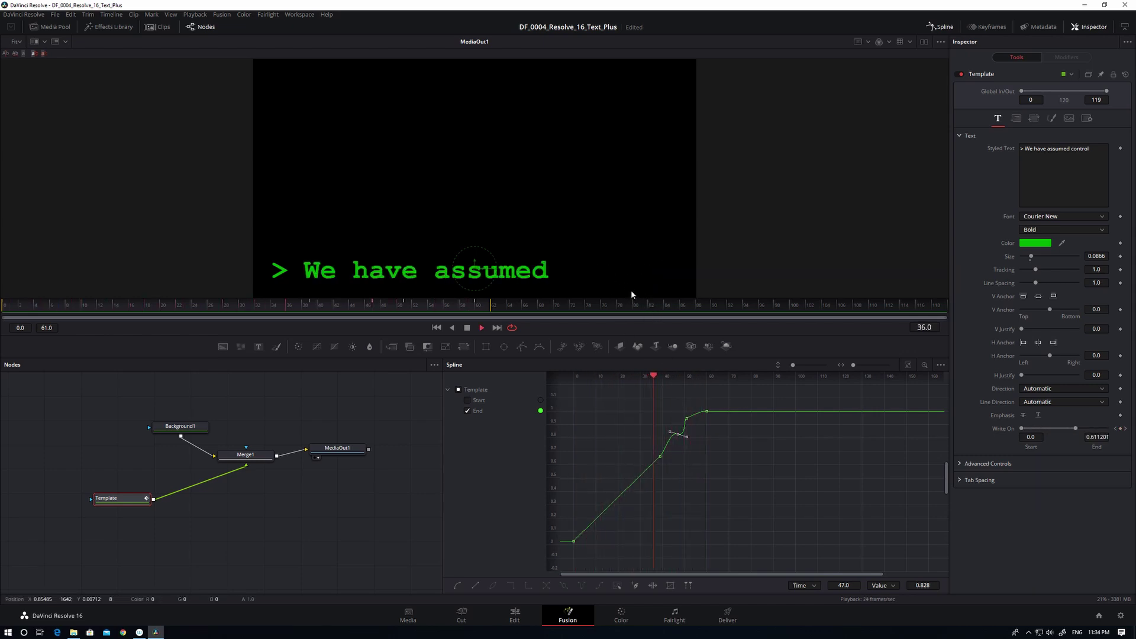
{"action": "key", "text": "space"}
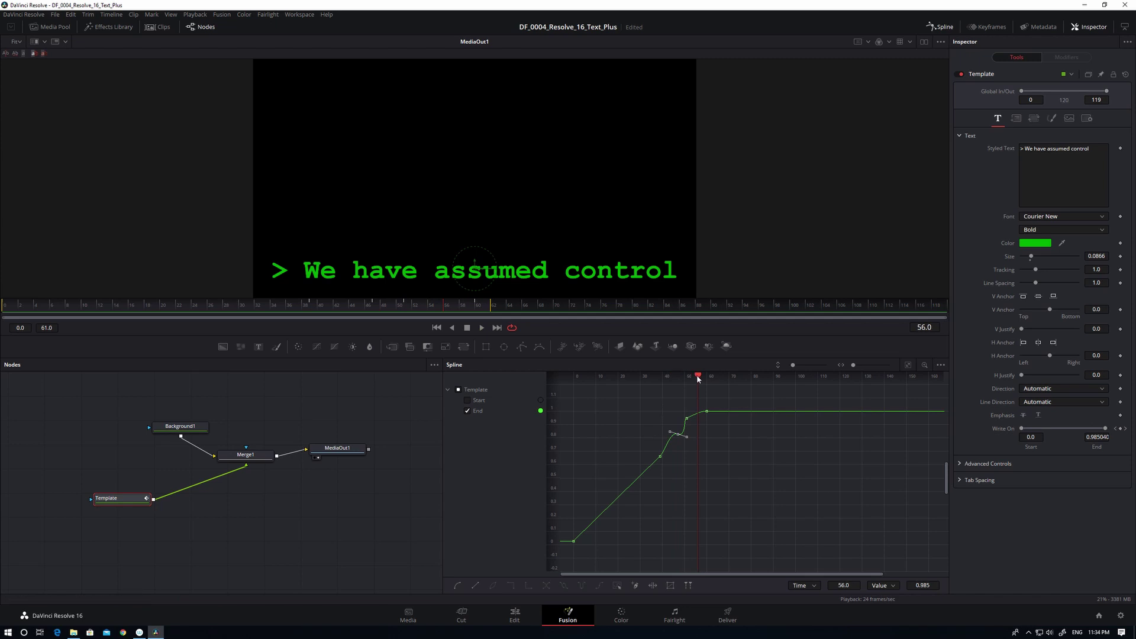
- Add End curve keyframes at about frames 18, 29 and 32, raising the one at frame 32 to 0.584
{"action": "left_click_drag", "start_coordinate": [697, 376], "coordinate": [610, 389]}
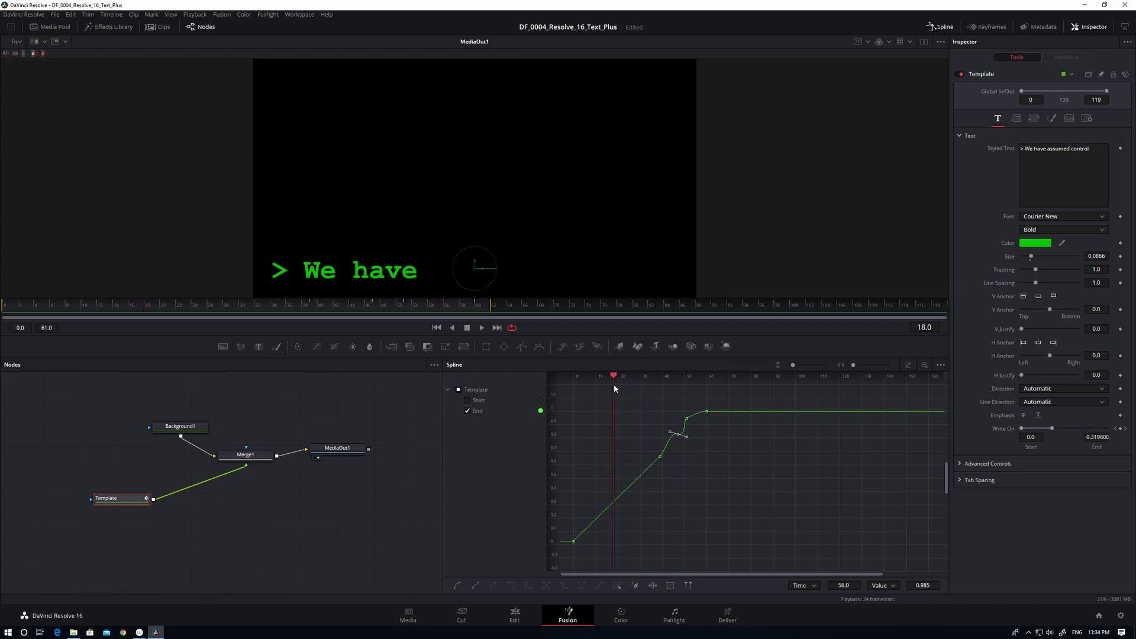
{"action": "left_click", "coordinate": [613, 505]}
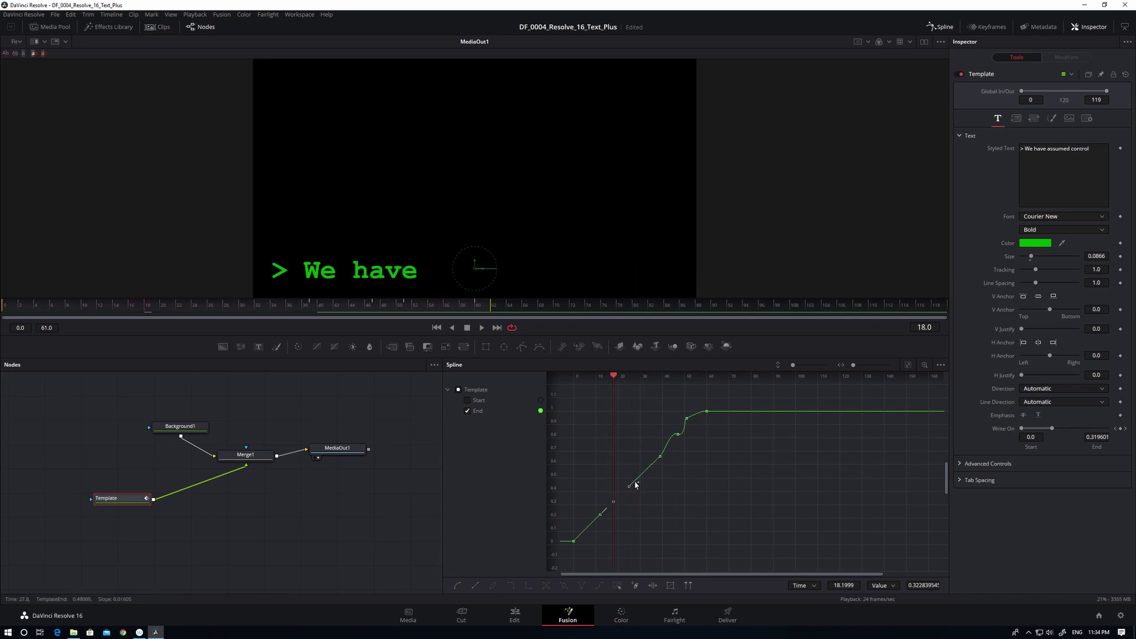
{"action": "left_click", "coordinate": [635, 489]}
{"action": "left_click_drag", "start_coordinate": [648, 475], "coordinate": [643, 469]}
- Smooth the new End curve keyframes between frames 18 and 32 and play the animation from the start
{"action": "left_click_drag", "start_coordinate": [590, 440], "coordinate": [673, 513]}
{"action": "left_click", "coordinate": [712, 504]}
{"action": "key", "text": "Home"}
{"action": "key", "text": "space"}
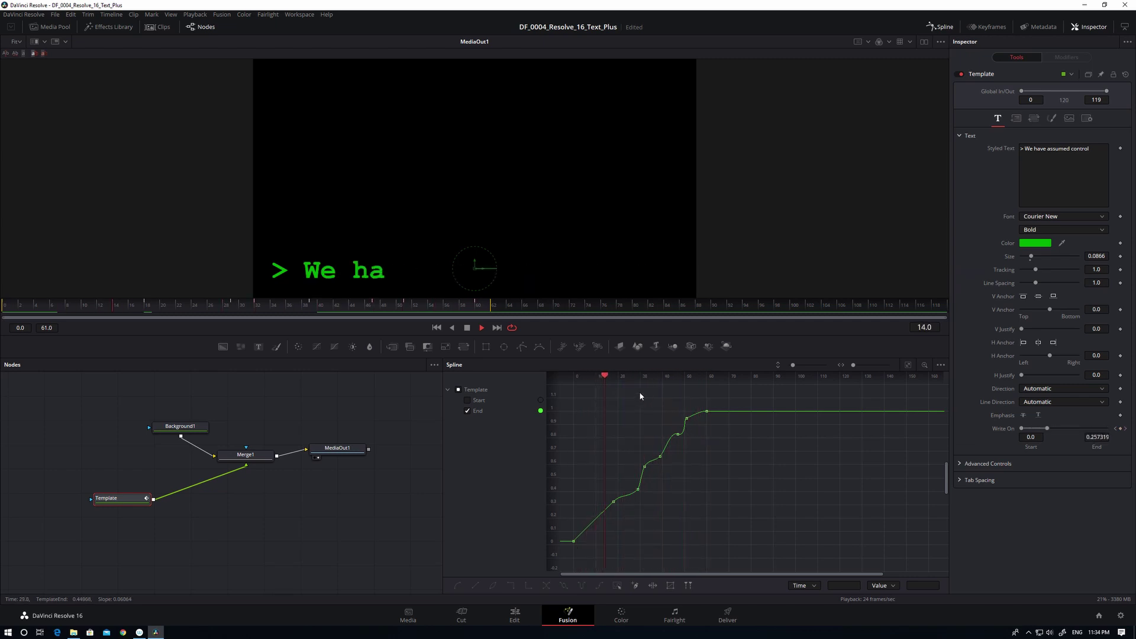
- Smooth the End curve's first keyframe, shift the second-to-last one to about frame 54, and review the playback
{"action": "left_click_drag", "start_coordinate": [572, 519], "coordinate": [630, 562]}
{"action": "key", "text": "Delete"}
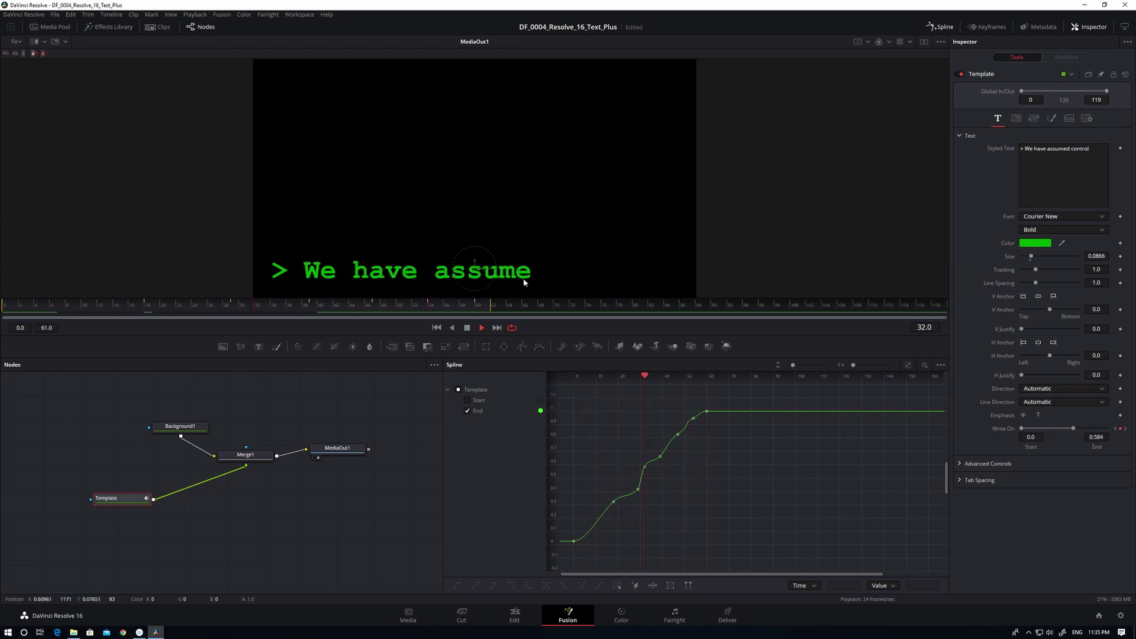
{"action": "key", "text": "space"}
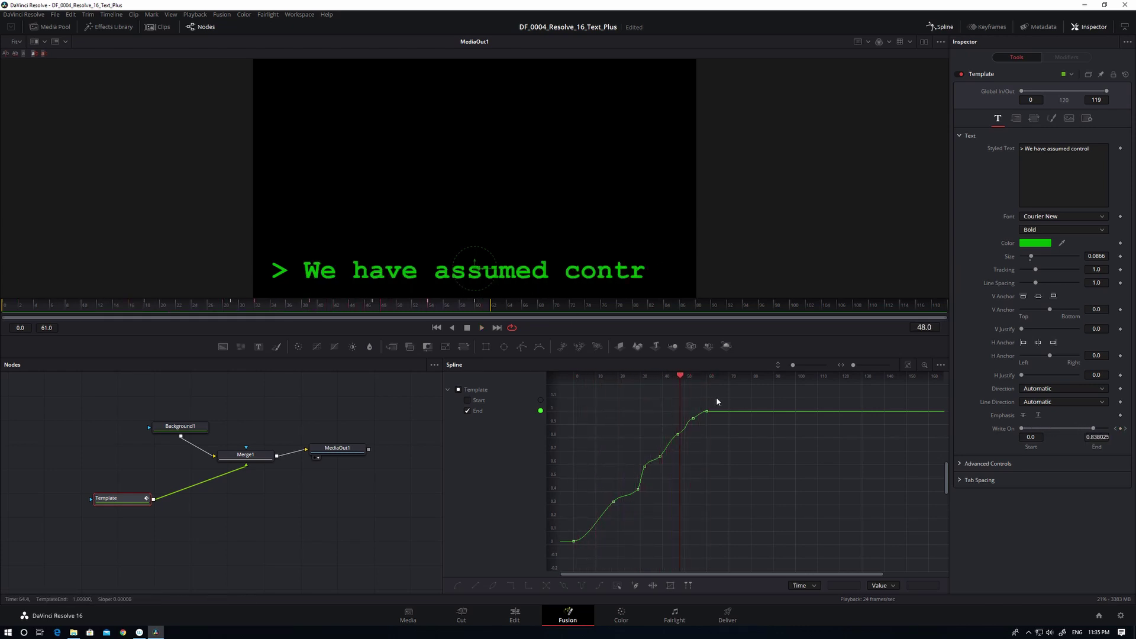
- Time-stretch the End curve so its last keyframe lands near frame 74 and the frame 32 keyframe moves to frame 41
{"action": "left_click_drag", "start_coordinate": [718, 399], "coordinate": [610, 520]}
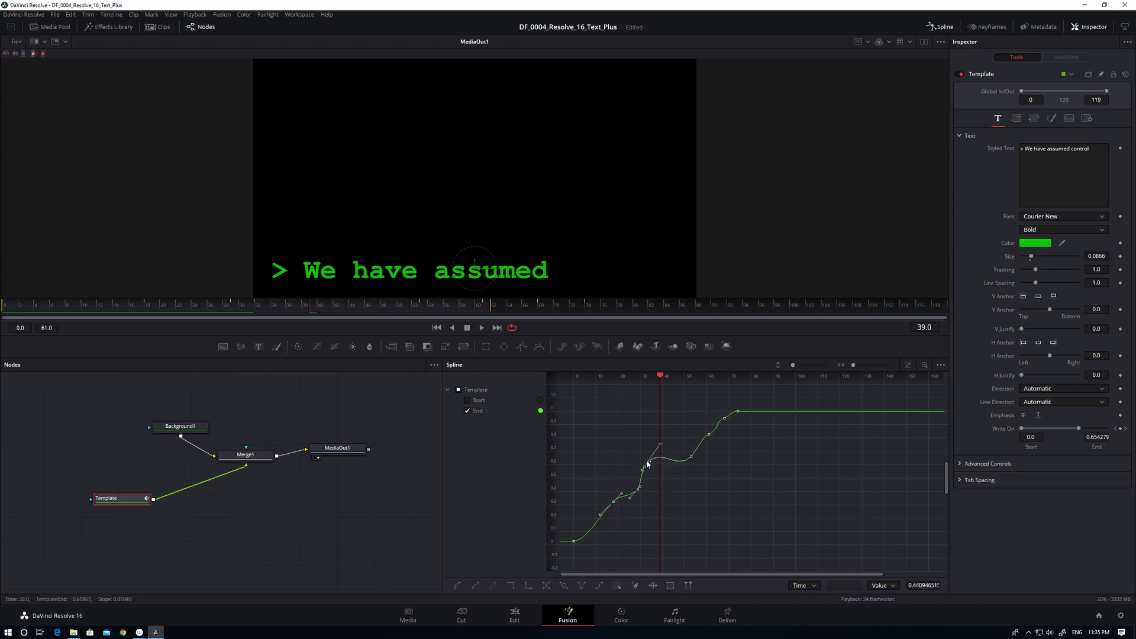
{"action": "mouse_move", "coordinate": [661, 376]}
{"action": "left_mouse_down"}
{"action": "mouse_move", "coordinate": [613, 381]}
{"action": "mouse_move", "coordinate": [650, 389]}
{"action": "left_mouse_up"}
{"action": "left_click_drag", "start_coordinate": [631, 478], "coordinate": [613, 524]}
{"action": "left_click", "coordinate": [652, 586]}
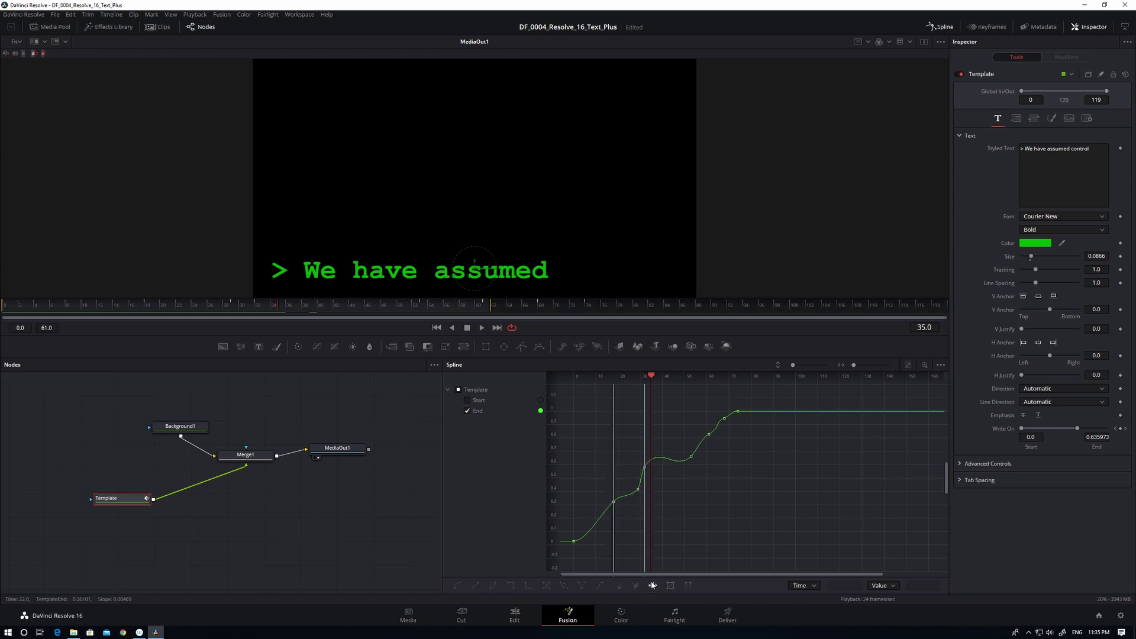
{"action": "left_click_drag", "start_coordinate": [646, 449], "coordinate": [664, 446]}
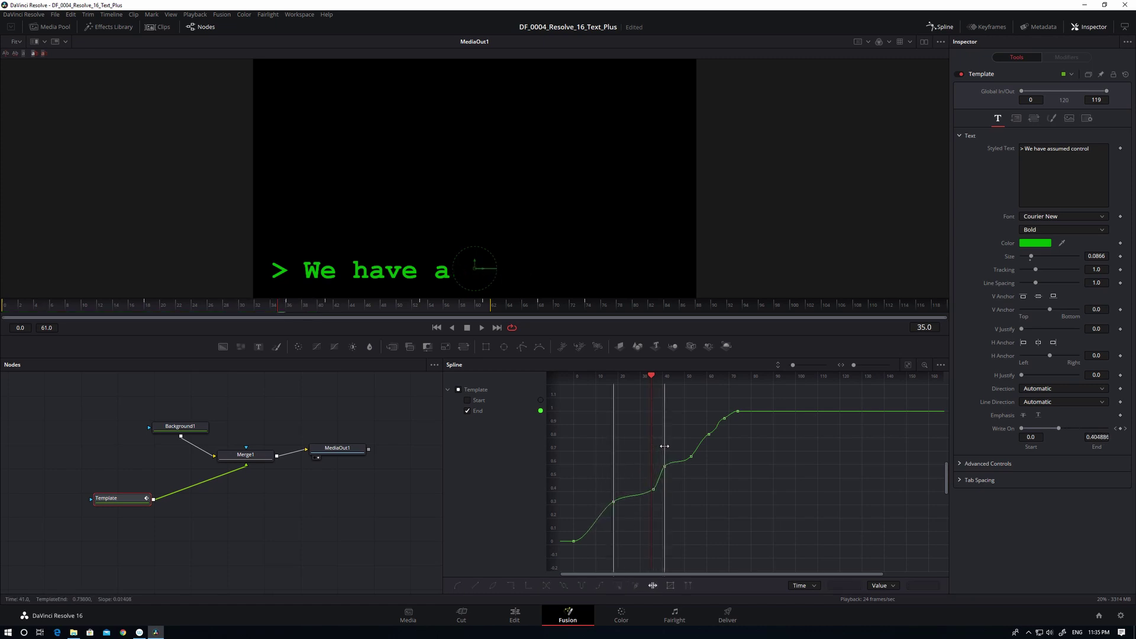
- Play the typing animation from the first frame and extend the end of the playback range
{"action": "left_click_drag", "start_coordinate": [651, 377], "coordinate": [576, 379]}
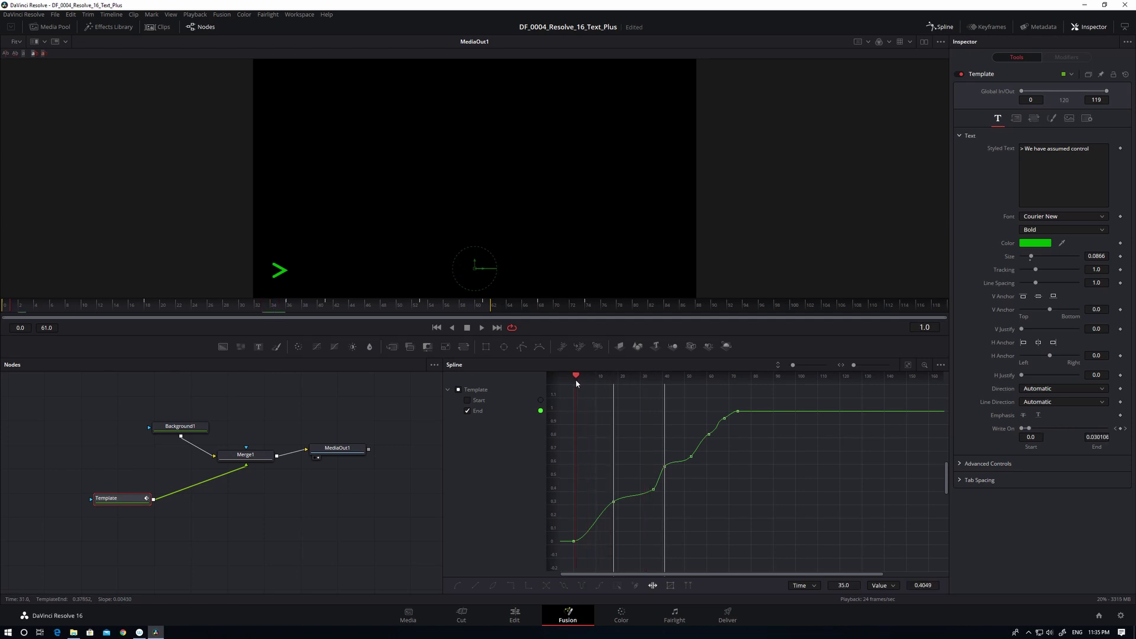
{"action": "key", "text": "space"}
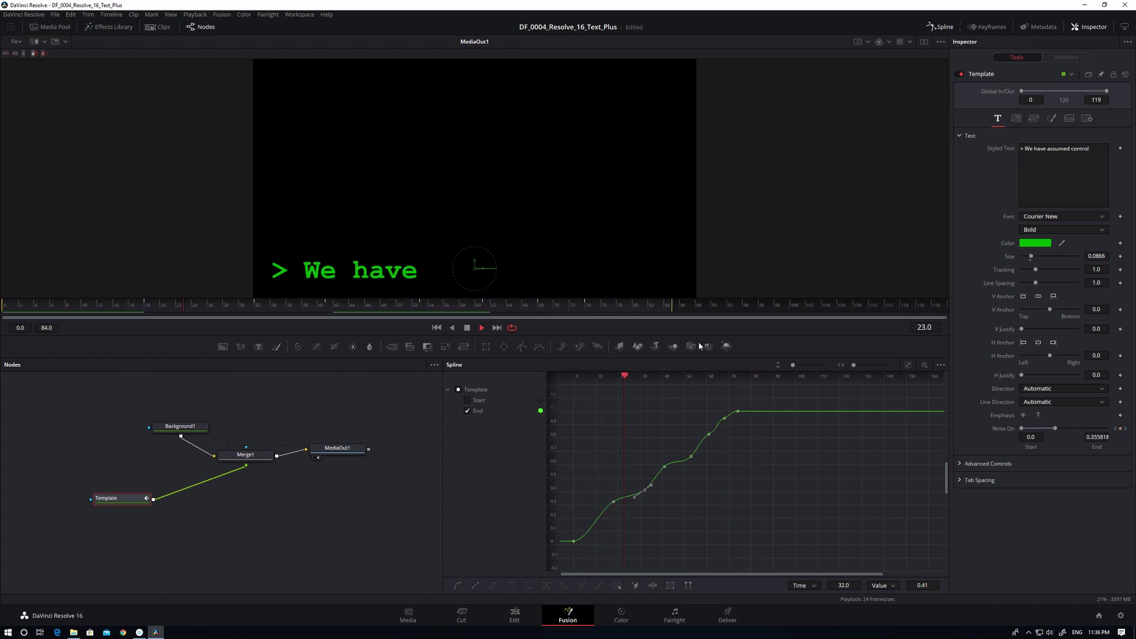
{"action": "left_click_drag", "start_coordinate": [671, 303], "coordinate": [751, 306]}
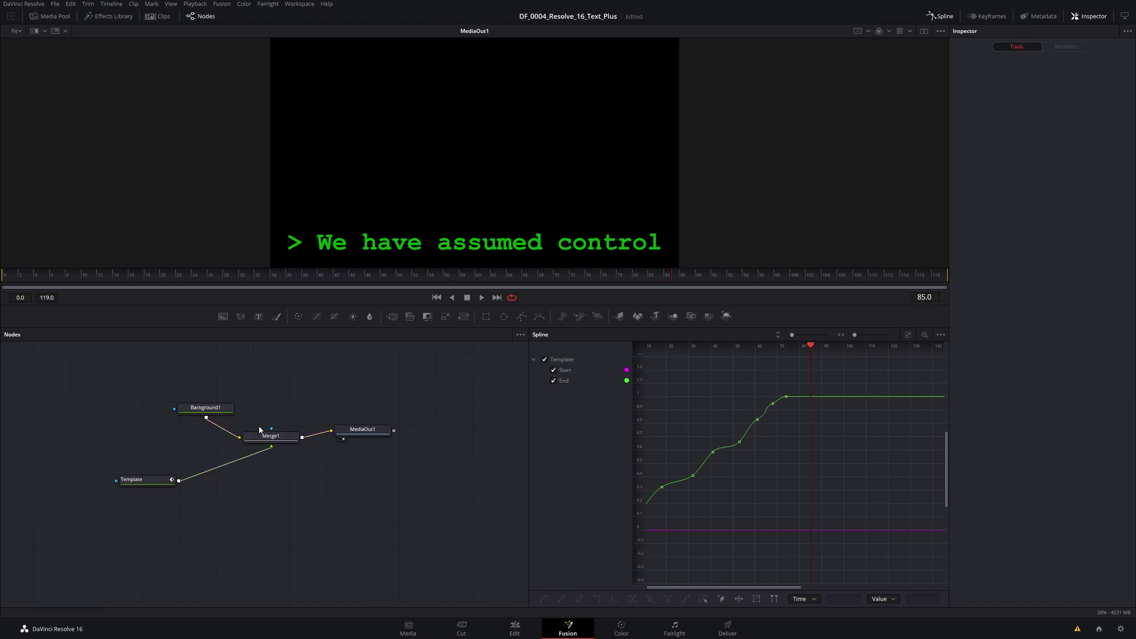
- Rearrange the node graph with Merge1 and MediaOut1 farther from Template, Background1 above Merge1, and Template level with Merge1
{"action": "left_click_drag", "start_coordinate": [369, 432], "coordinate": [441, 477]}
{"action": "left_click_drag", "start_coordinate": [293, 447], "coordinate": [376, 484]}
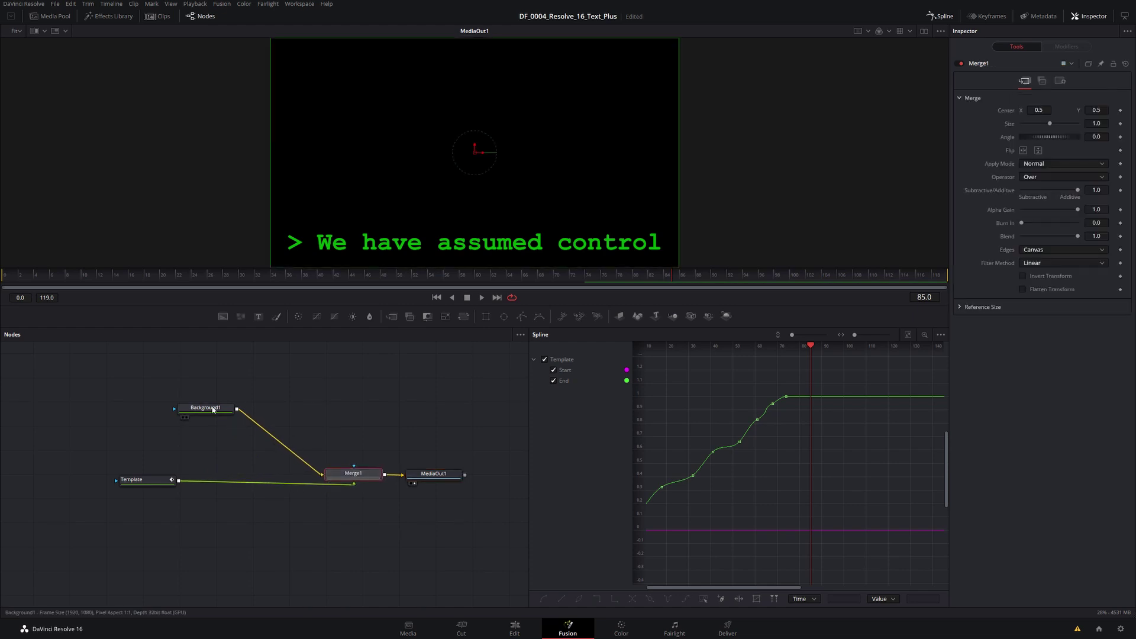
{"action": "left_click_drag", "start_coordinate": [213, 409], "coordinate": [363, 452]}
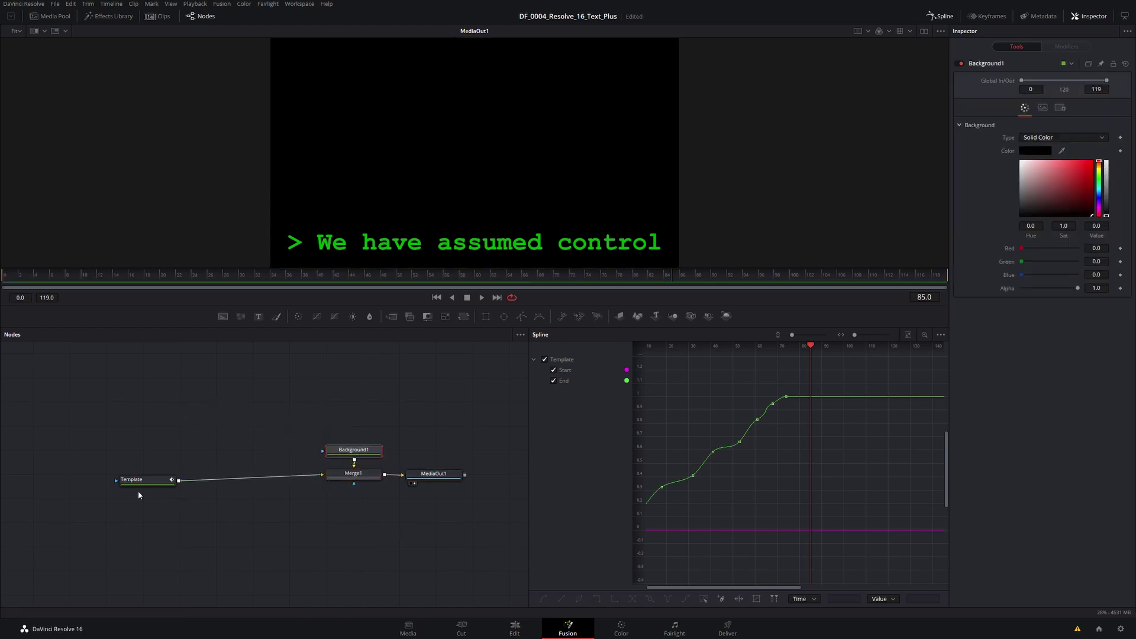
{"action": "left_click_drag", "start_coordinate": [172, 481], "coordinate": [174, 475]}
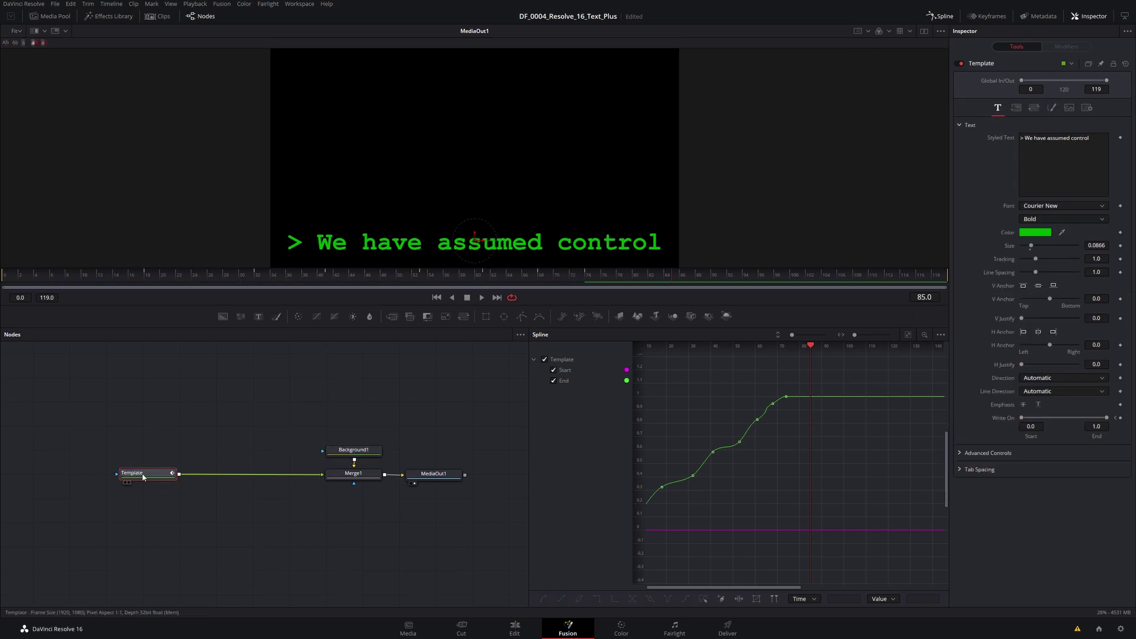
- Rename the Template node as Text
{"action": "key", "text": "F2"}
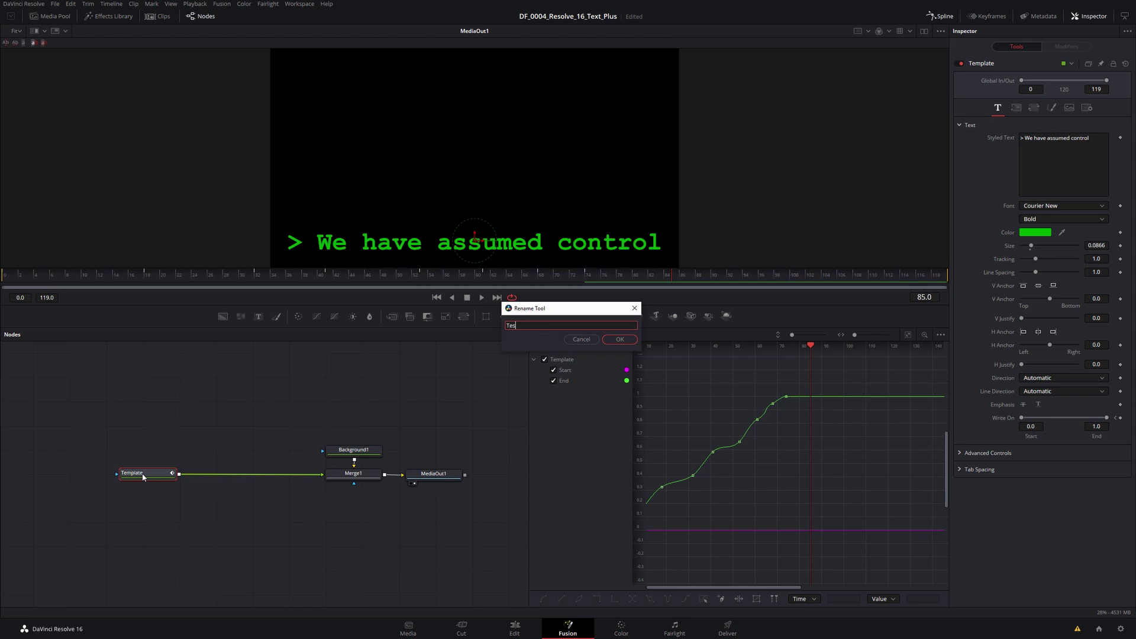
{"action": "type", "text": "Text"}
{"action": "key", "text": "Return"}
{"action": "left_click", "coordinate": [249, 503]}
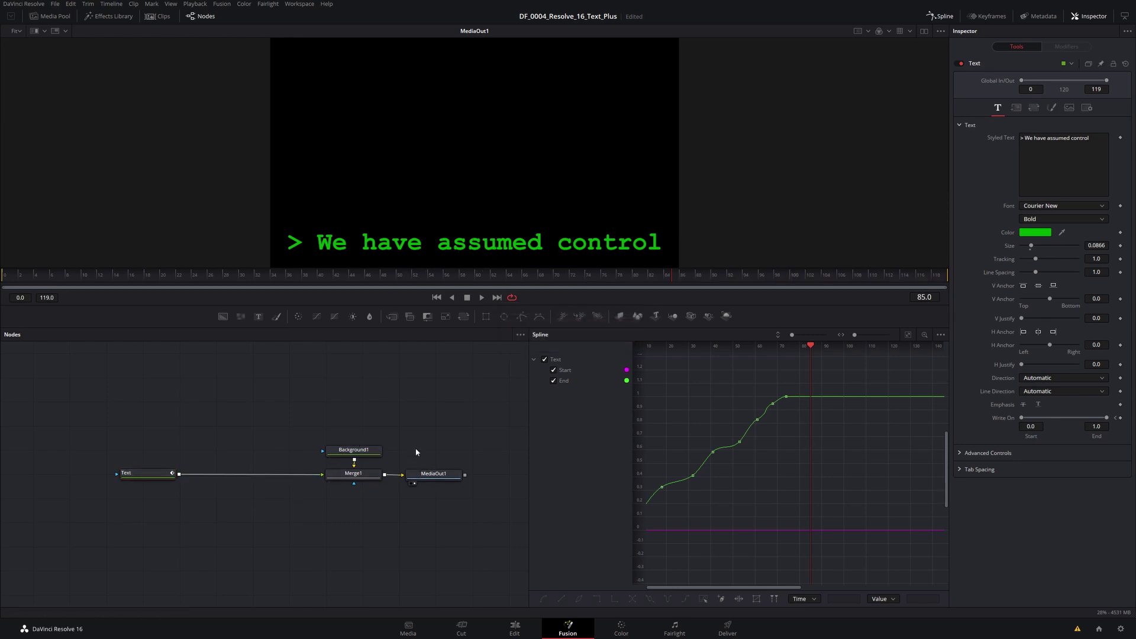
- Select all the nodes and line them up to the grid
{"action": "left_click", "coordinate": [446, 424]}
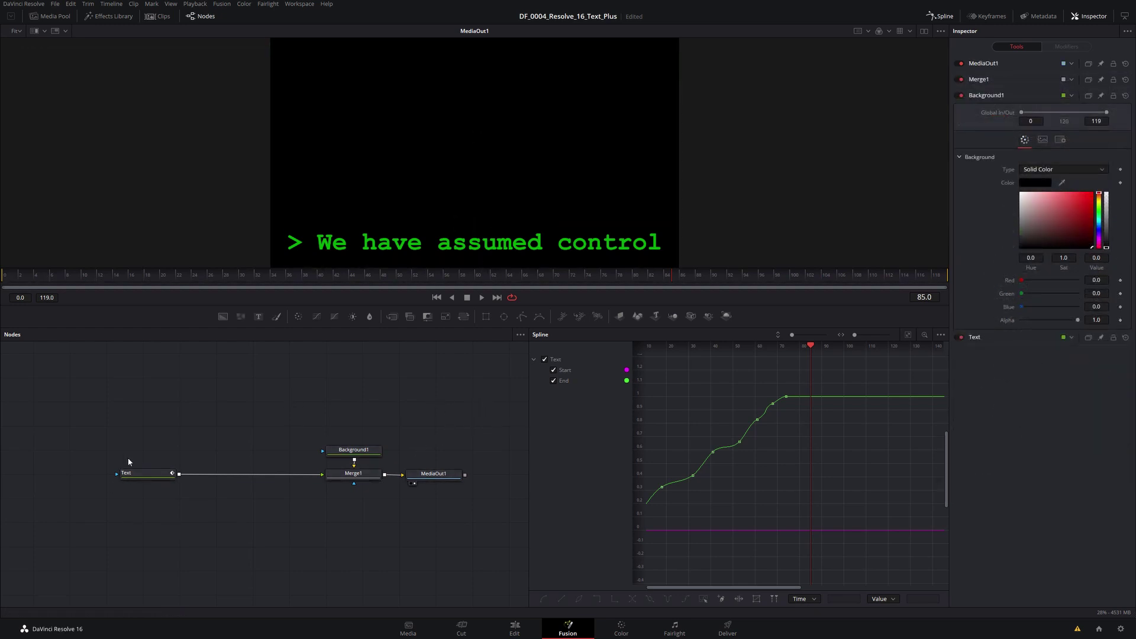
{"action": "left_click_drag", "start_coordinate": [493, 412], "coordinate": [86, 509]}
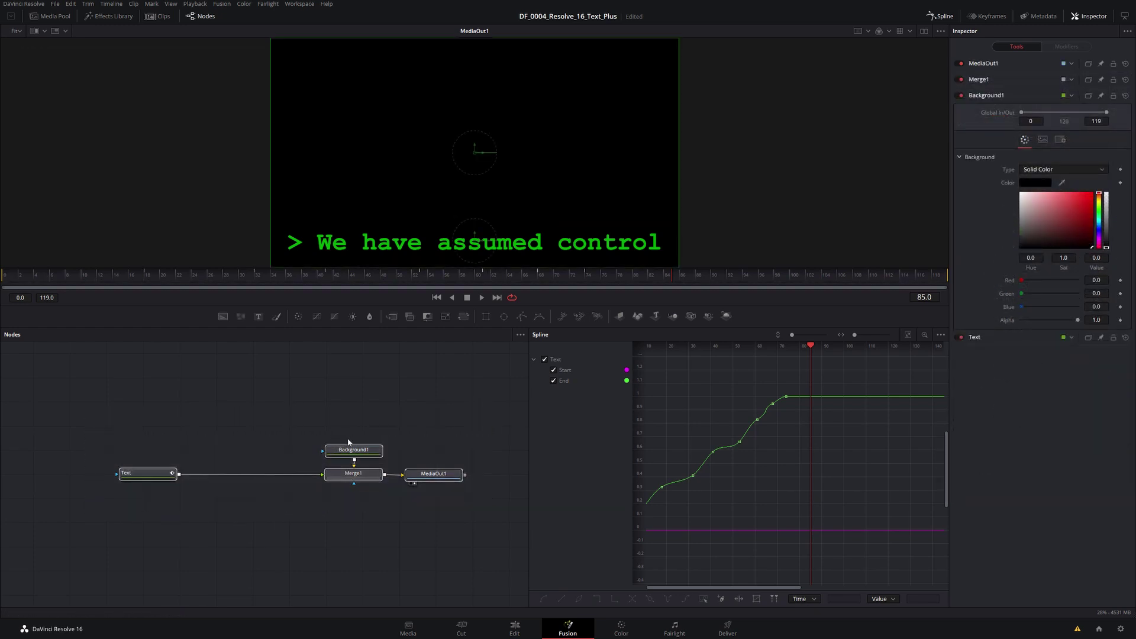
{"action": "right_click", "coordinate": [341, 451]}
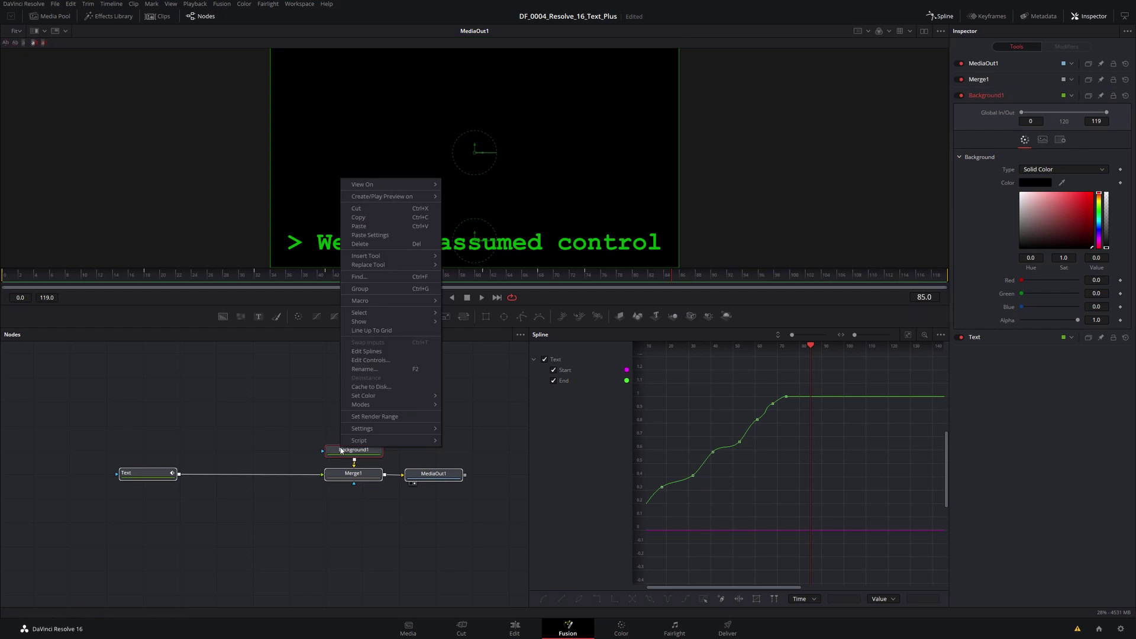
{"action": "left_click", "coordinate": [371, 330]}
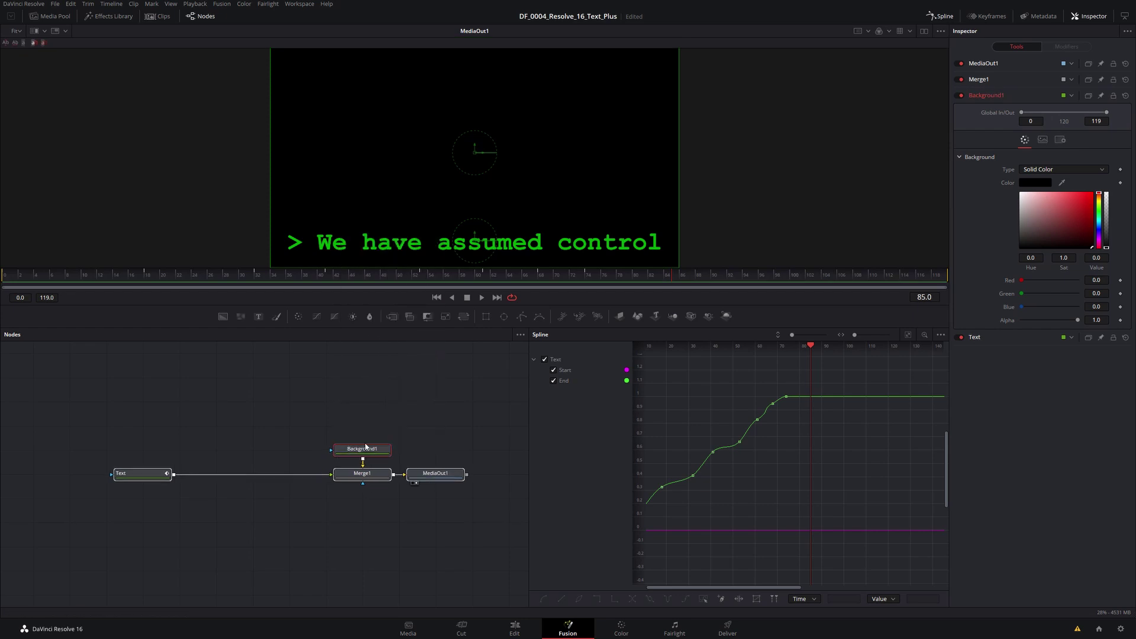
{"action": "left_click", "coordinate": [393, 457]}
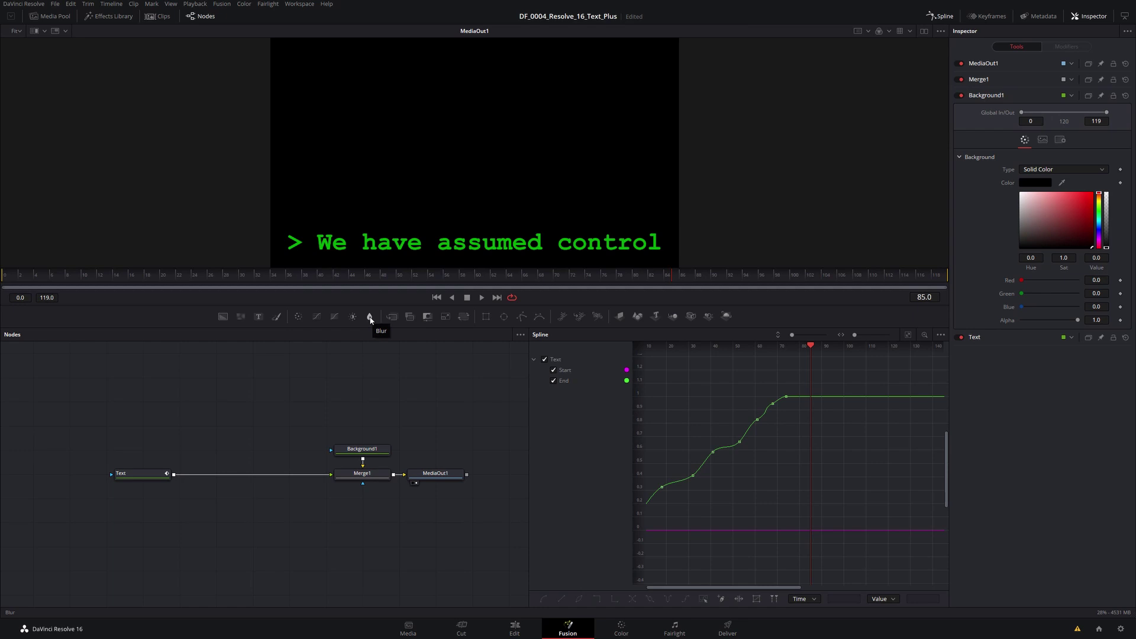
- Insert a Blur node on the connection between Text and Merge1
{"action": "left_click_drag", "start_coordinate": [371, 318], "coordinate": [256, 477]}
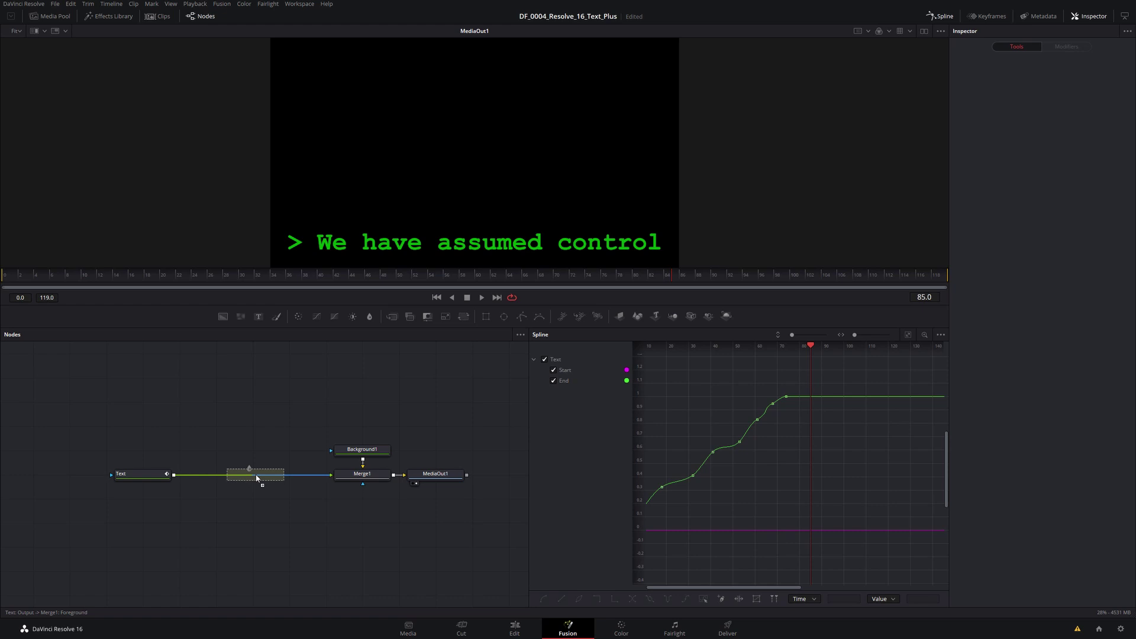
{"action": "left_click_drag", "start_coordinate": [256, 477], "coordinate": [256, 478]}
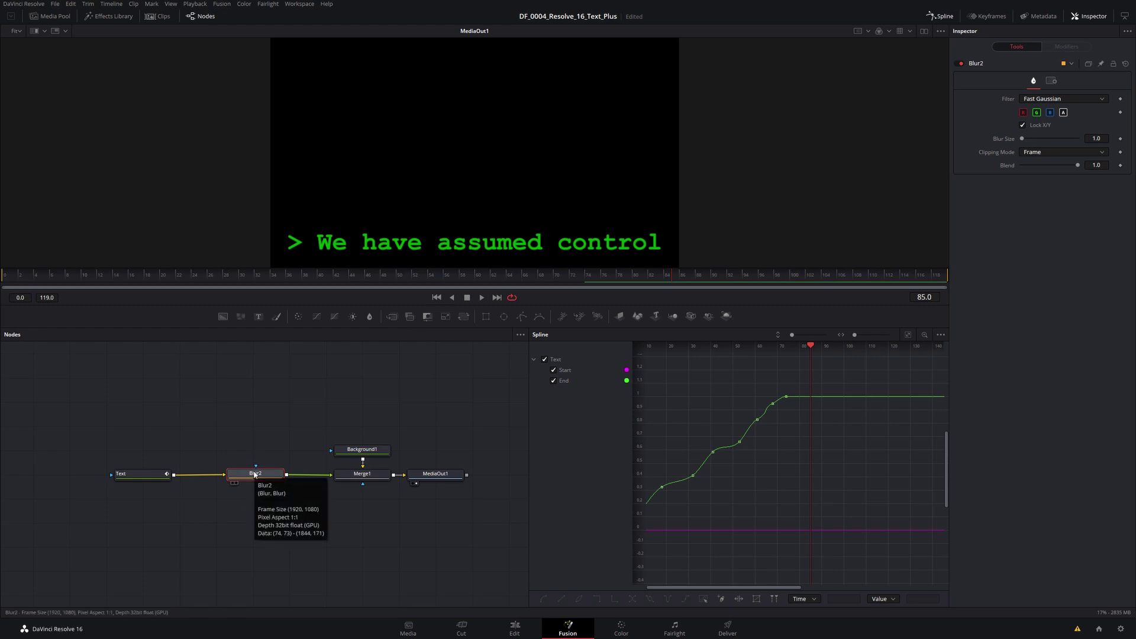
- Pull the Blur node out of the connection and reinsert it between Text and Merge1
{"action": "left_click_drag", "start_coordinate": [254, 474], "coordinate": [227, 414]}
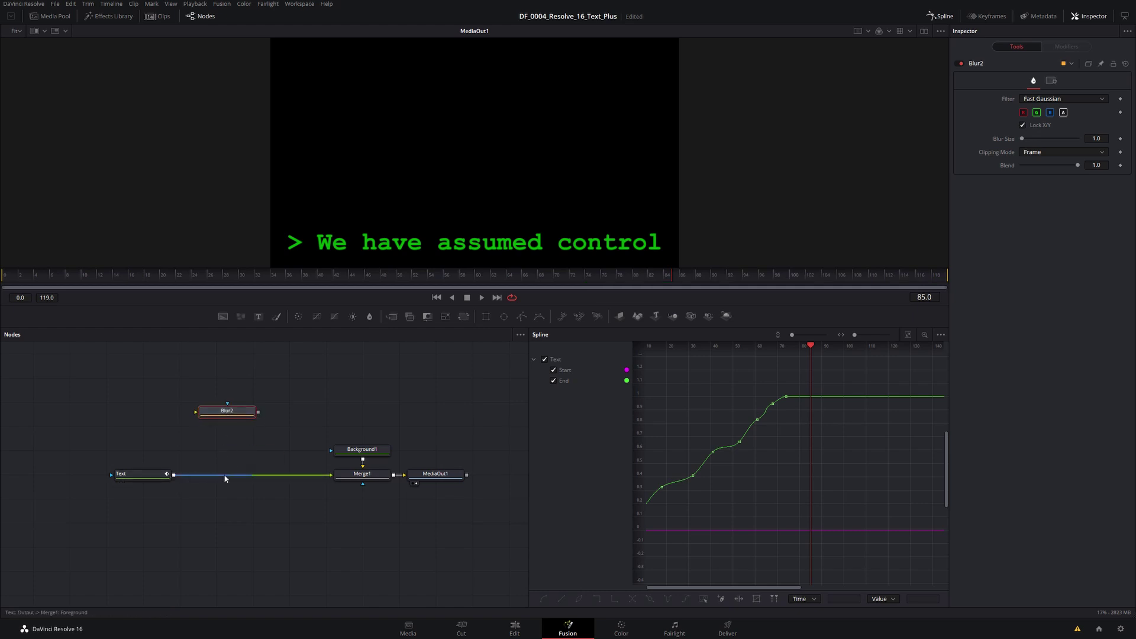
{"action": "left_click_drag", "start_coordinate": [228, 410], "coordinate": [218, 416]}
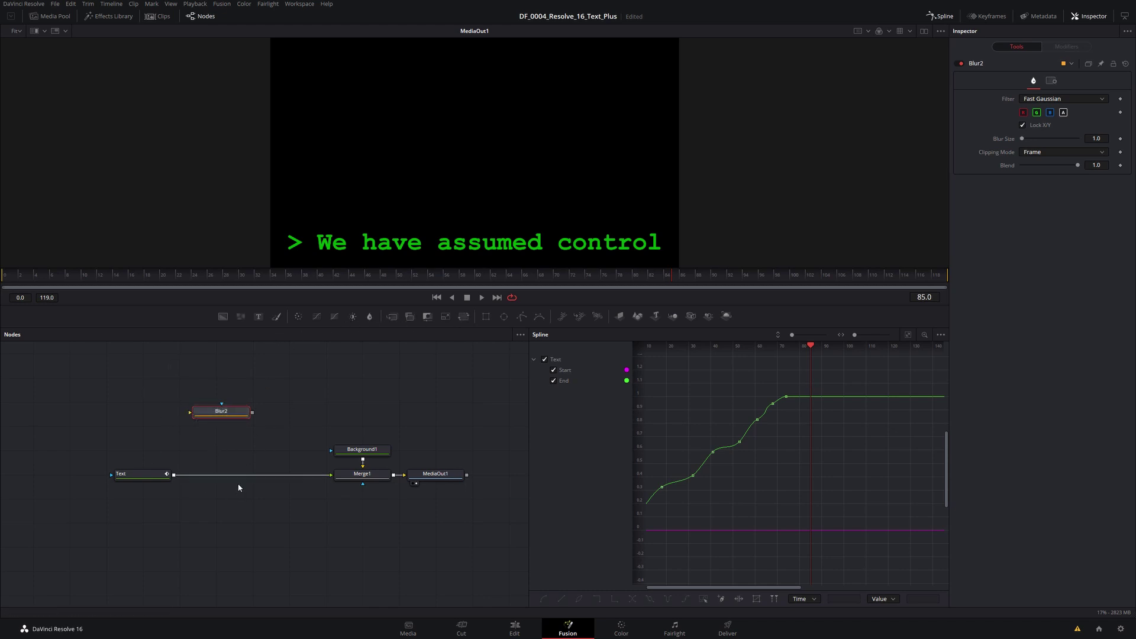
{"action": "left_click_drag", "start_coordinate": [224, 412], "coordinate": [253, 469]}
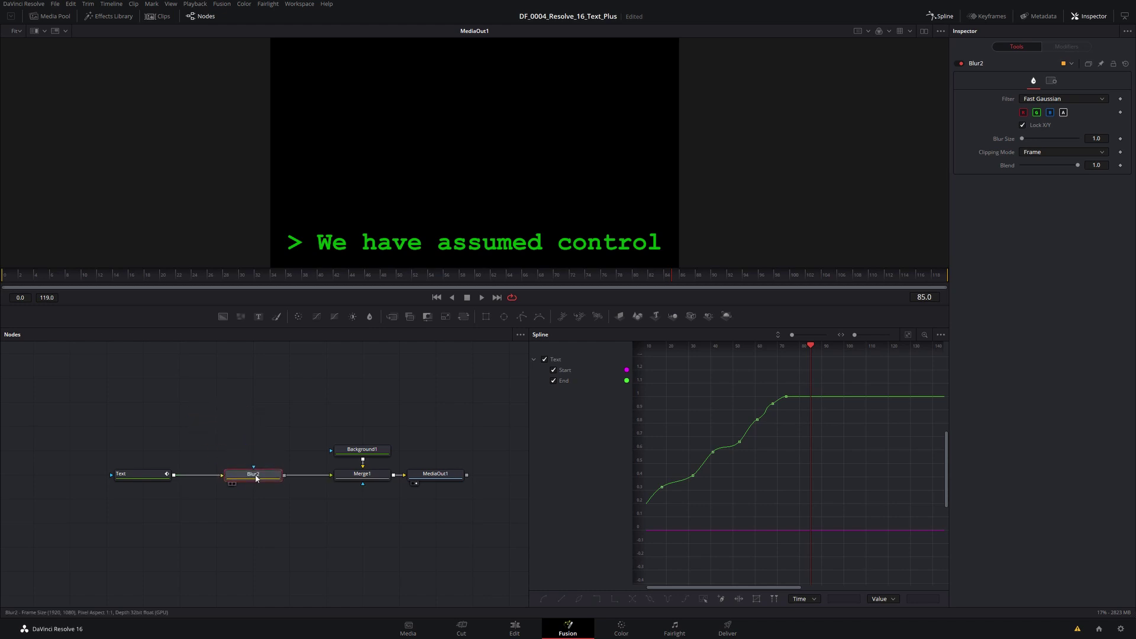
{"action": "left_click", "coordinate": [256, 477]}
{"action": "left_click_drag", "start_coordinate": [256, 478], "coordinate": [258, 476]}
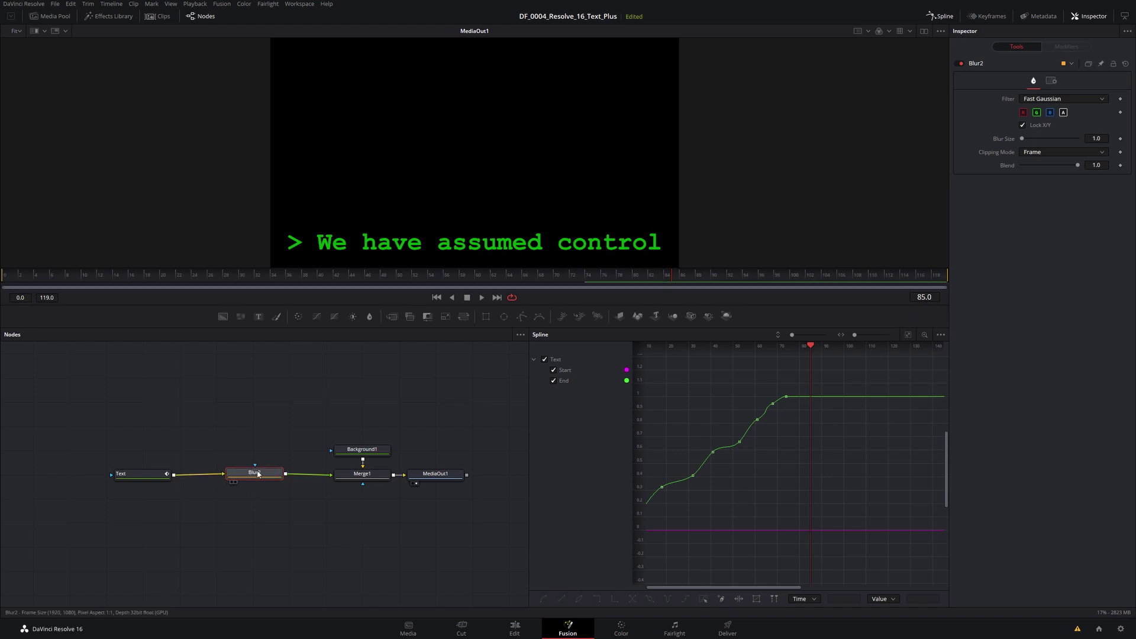
- Line the blur node up to the grid and rename it as Blur
{"action": "right_click", "coordinate": [258, 474]}
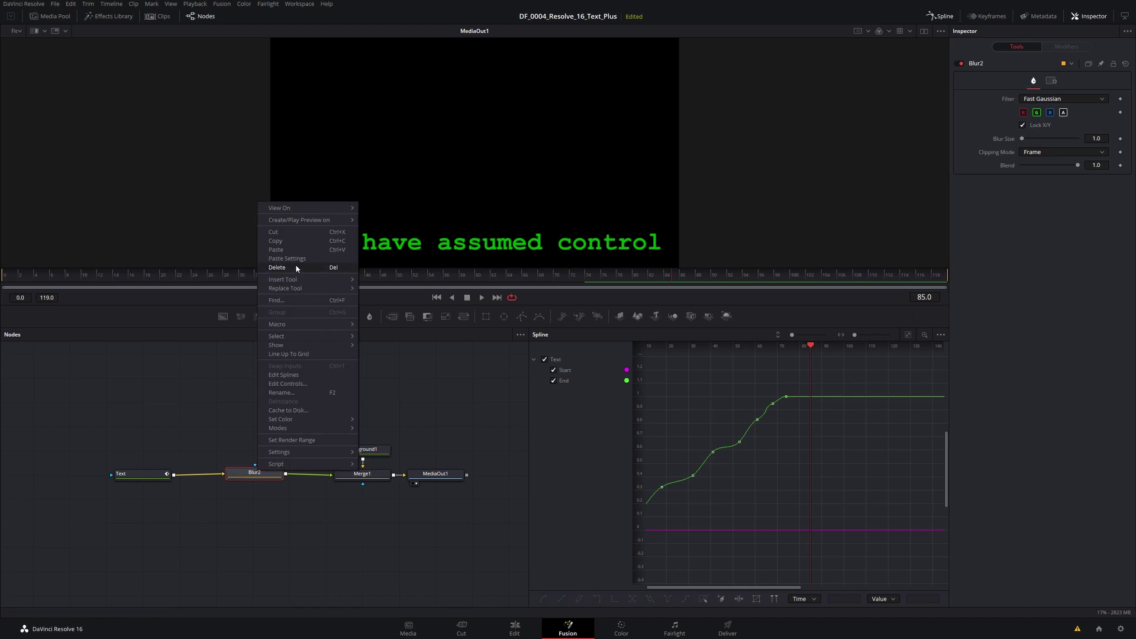
{"action": "left_click", "coordinate": [281, 354]}
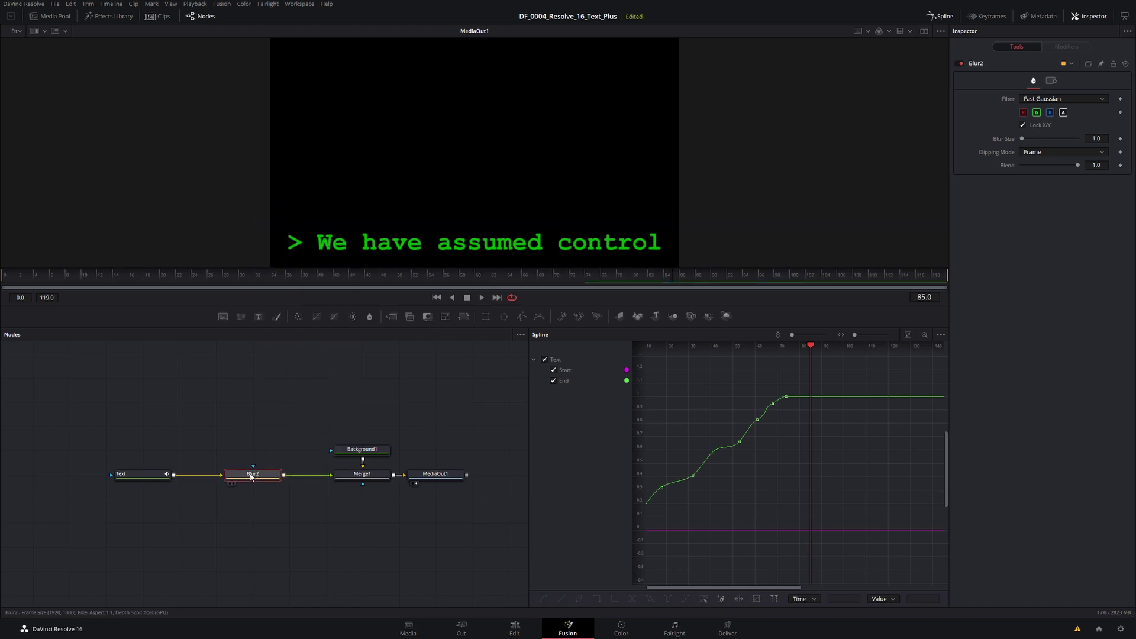
{"action": "key", "text": "F2"}
{"action": "left_click", "coordinate": [533, 325]}
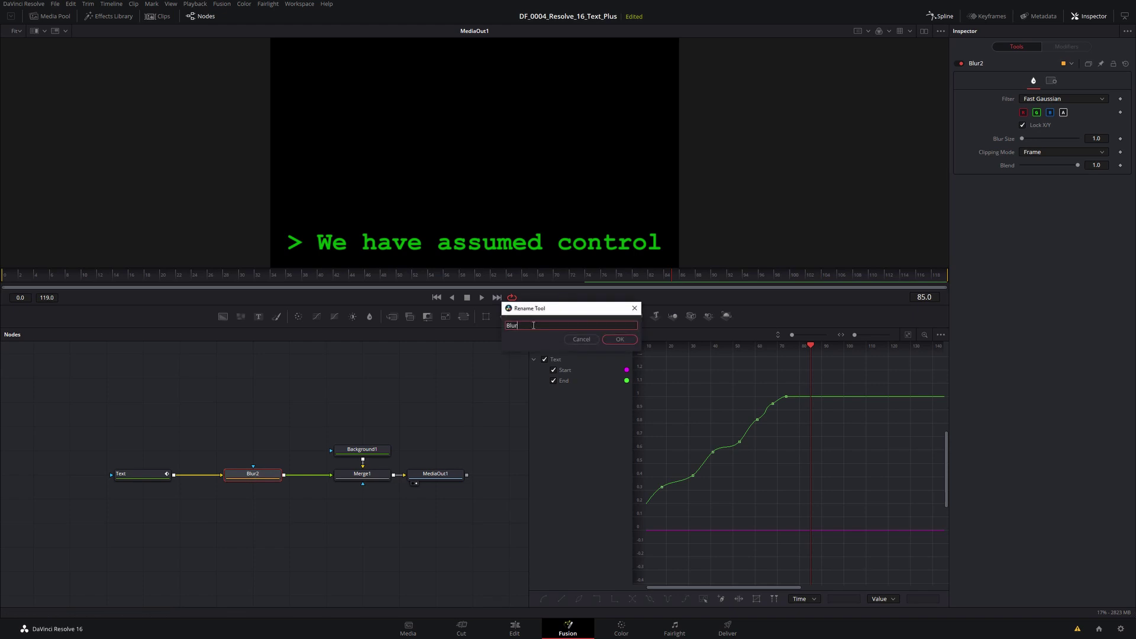
{"action": "left_click", "coordinate": [621, 341]}
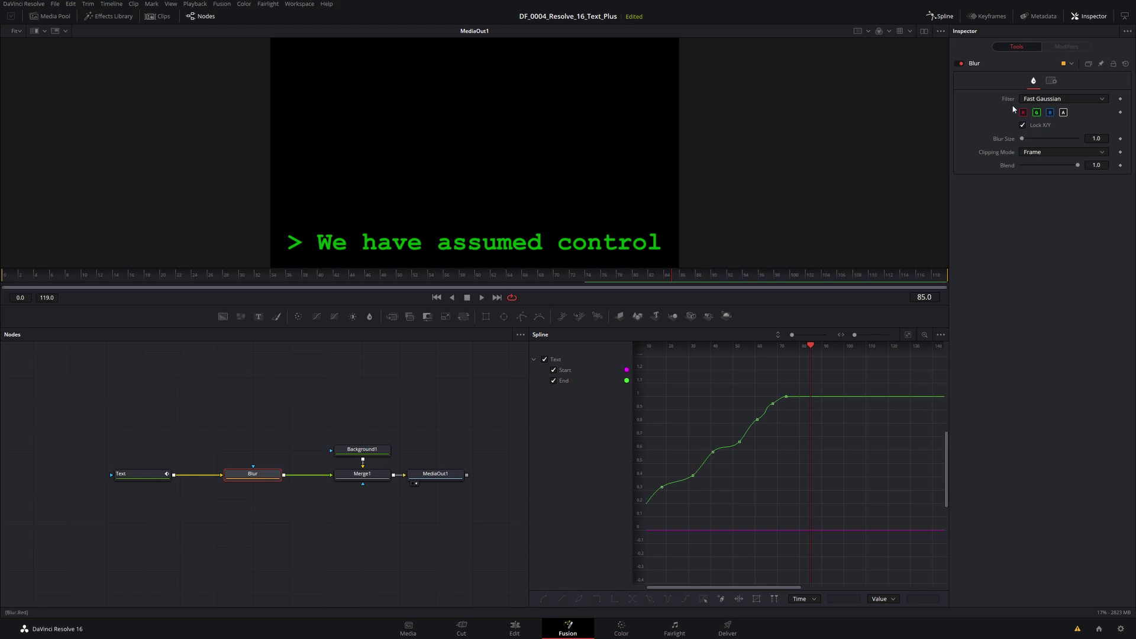
- Set the Blur node's Blur Size to 2.5
{"action": "left_click", "coordinate": [1102, 137]}
{"action": "type", "text": "0"}
{"action": "key", "text": "Return"}
{"action": "type", "text": "2.5"}
{"action": "key", "text": "Tab"}
{"action": "key", "text": "Return"}
- Move Text and Blur away from Merge1 and insert a ResolveFX Stylize Scanlines node between Blur and Merge1
{"action": "left_click_drag", "start_coordinate": [142, 475], "coordinate": [69, 475]}
{"action": "left_click_drag", "start_coordinate": [237, 476], "coordinate": [143, 476]}
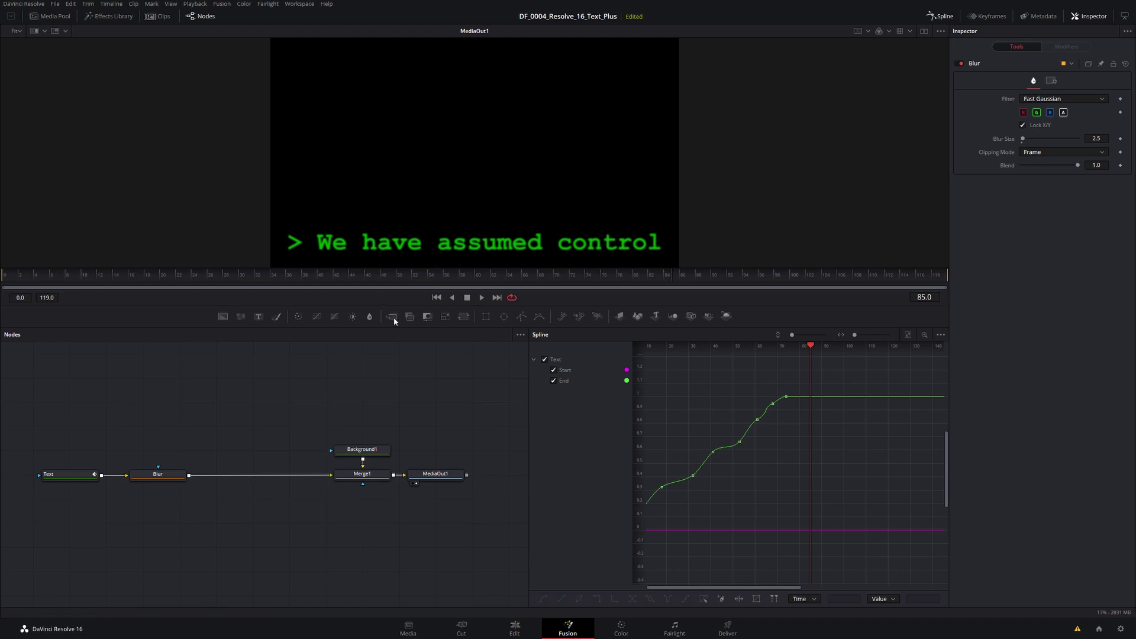
{"action": "right_click", "coordinate": [346, 376]}
{"action": "mouse_move", "coordinate": [363, 383]}
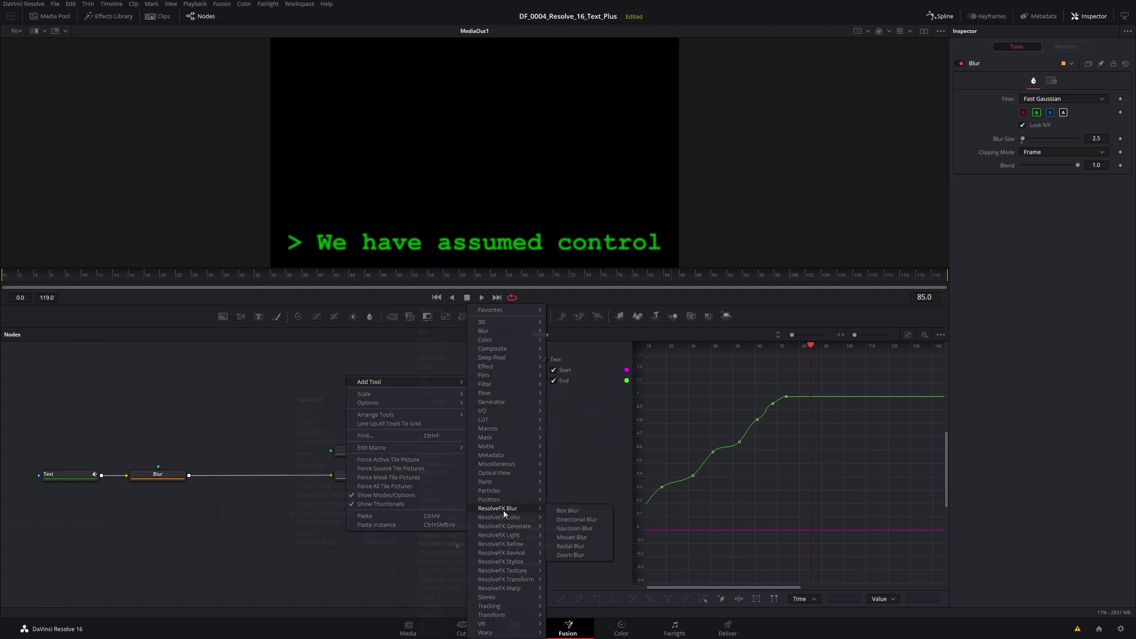
{"action": "mouse_move", "coordinate": [429, 545]}
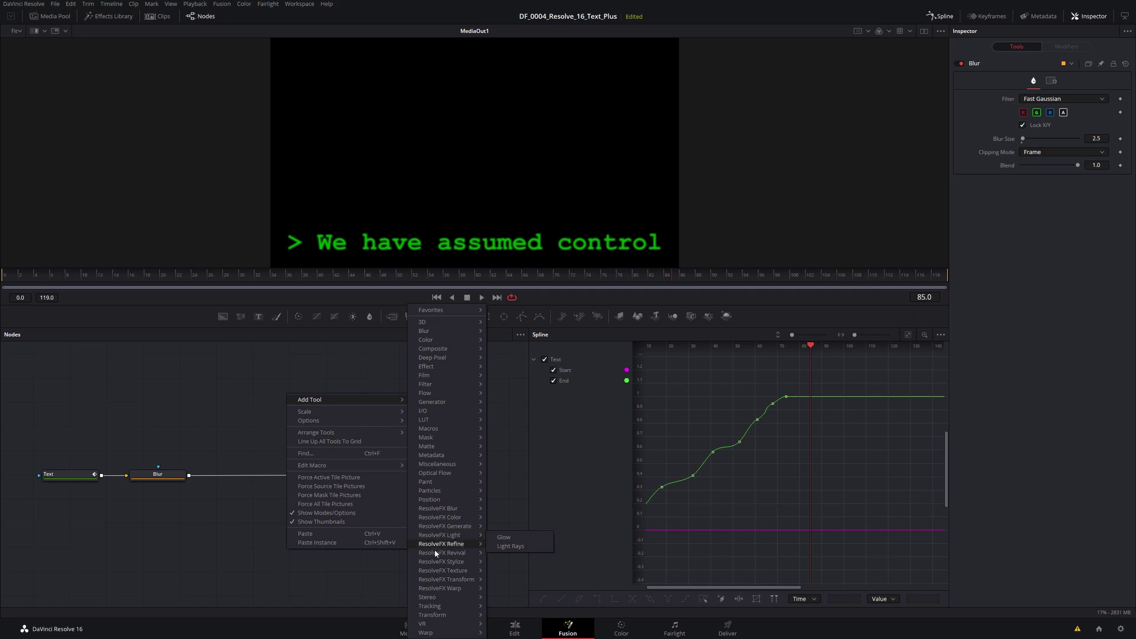
{"action": "mouse_move", "coordinate": [439, 567]}
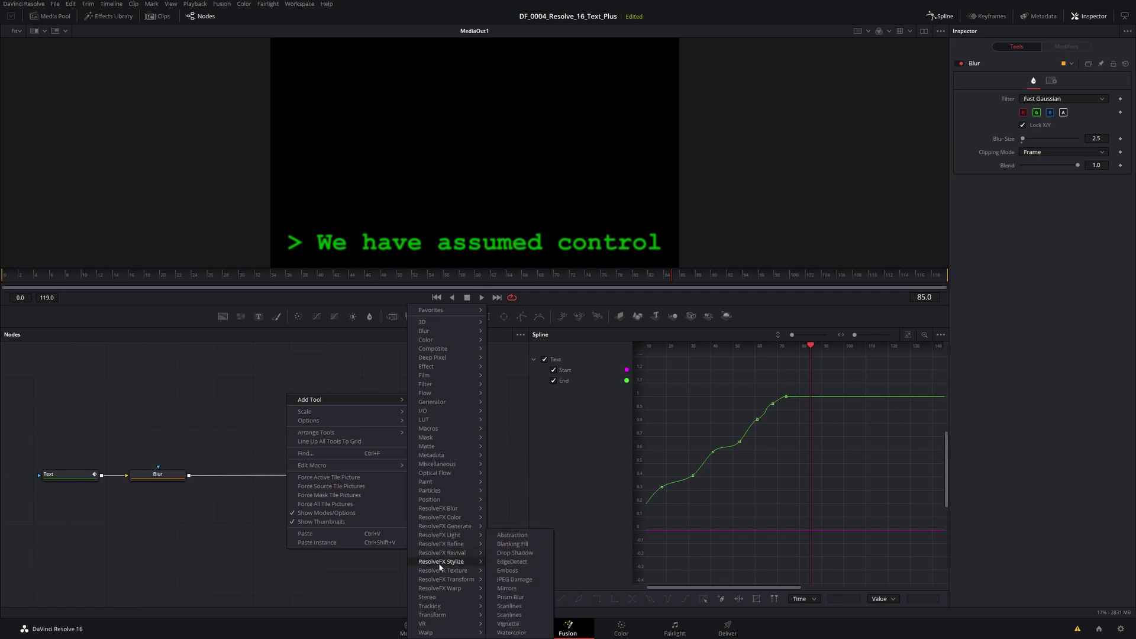
{"action": "left_click", "coordinate": [523, 605]}
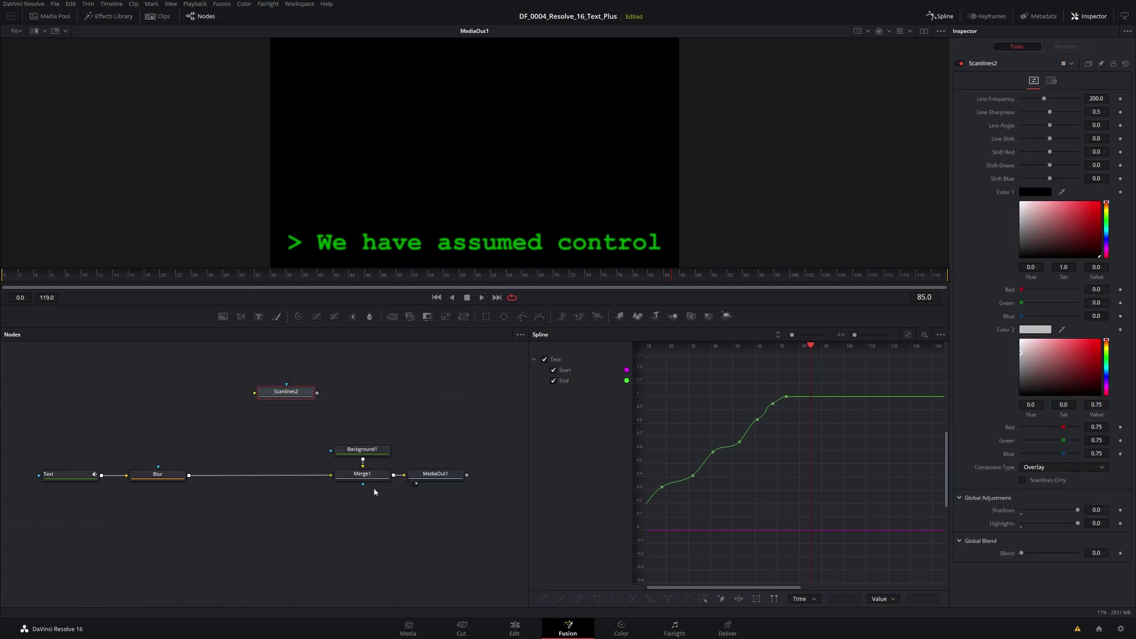
{"action": "left_click_drag", "start_coordinate": [289, 394], "coordinate": [265, 477]}
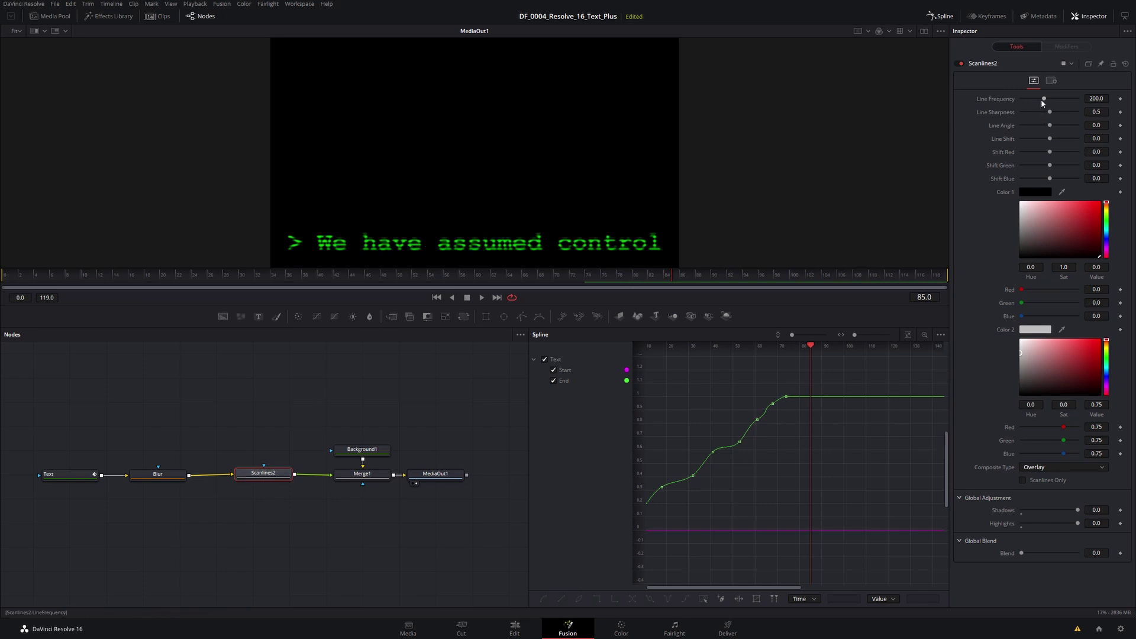
- Set the Scanlines node's Line Frequency to 291.8 and its Global Blend to 0.63
{"action": "left_click_drag", "start_coordinate": [1044, 101], "coordinate": [1055, 104]}
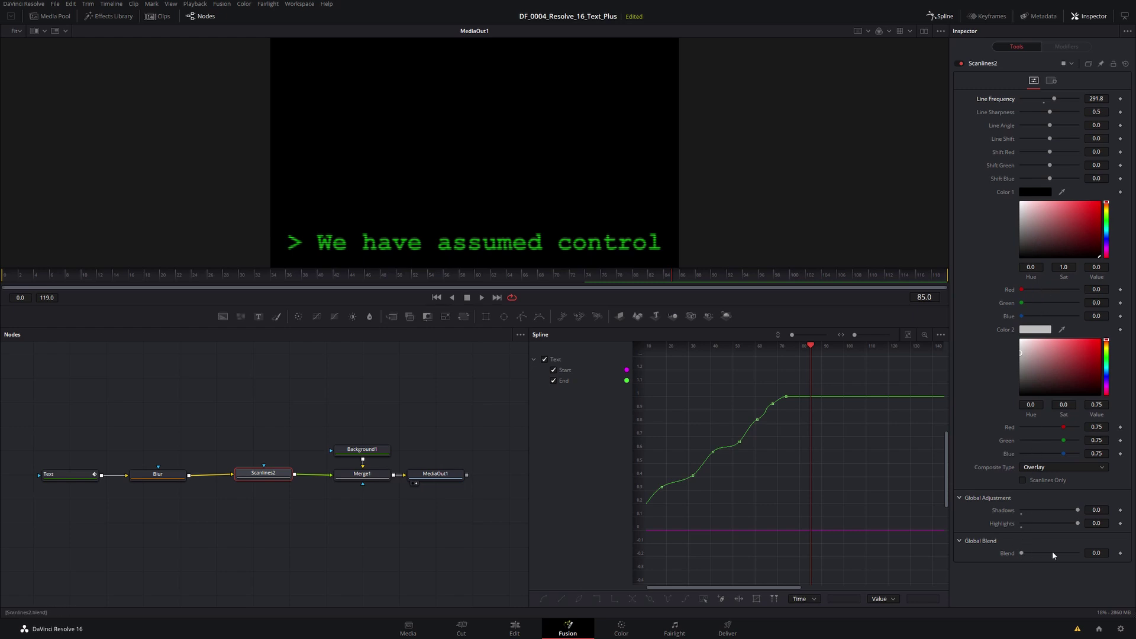
{"action": "left_click_drag", "start_coordinate": [1022, 555], "coordinate": [1091, 551]}
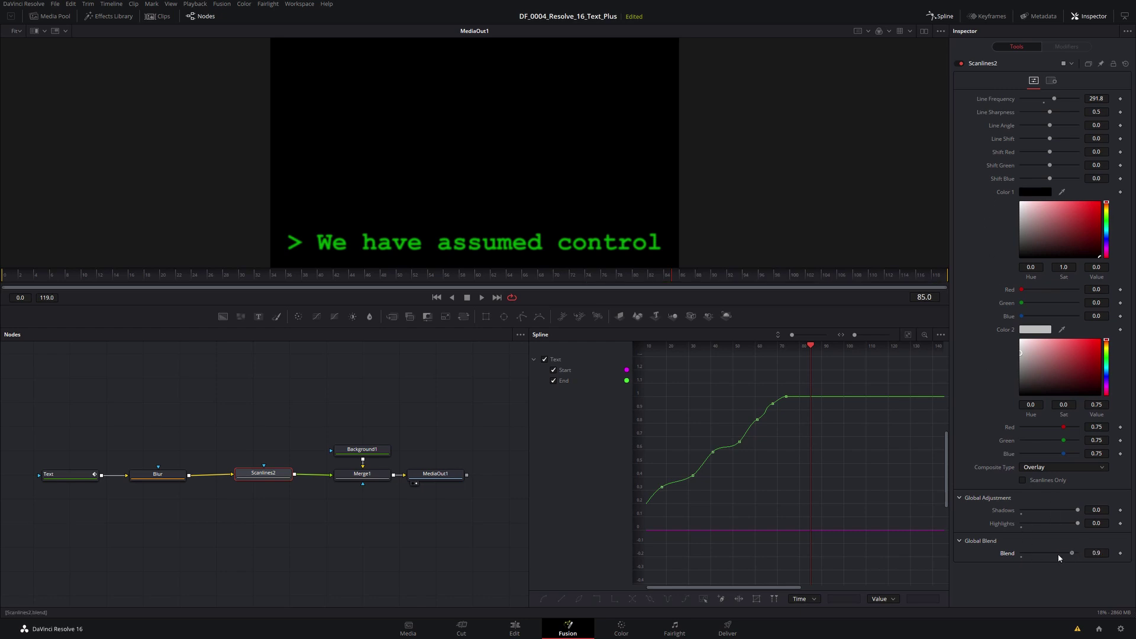
{"action": "left_click", "coordinate": [1058, 555]}
{"action": "left_click_drag", "start_coordinate": [1059, 556], "coordinate": [1059, 554]}
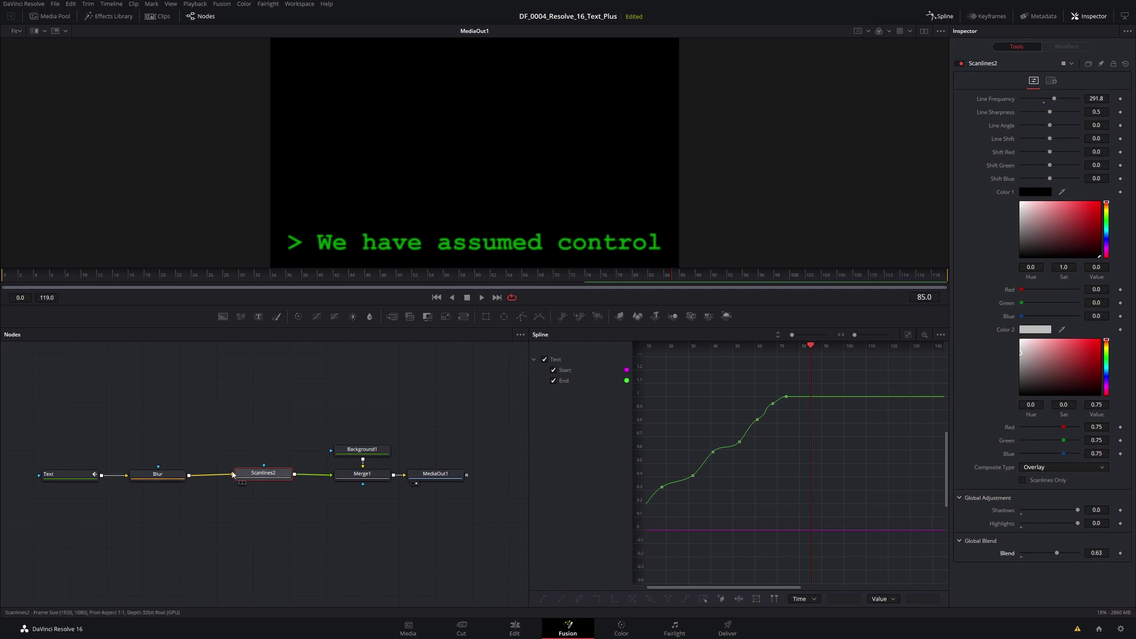
- Compare the text with the Scanlines node disabled and enabled
{"action": "left_click", "coordinate": [961, 63]}
{"action": "left_click", "coordinate": [961, 64]}
{"action": "left_click", "coordinate": [961, 64]}
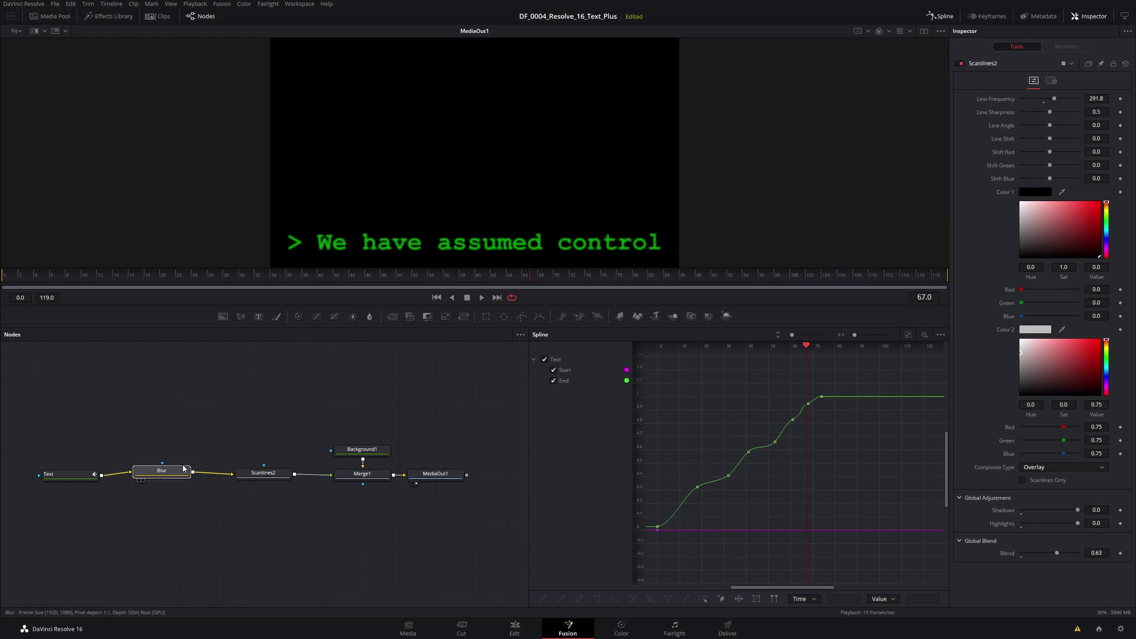
- Stack the Blur node above Scanlines and the Text node above Blur in the node graph
{"action": "left_click_drag", "start_coordinate": [157, 474], "coordinate": [261, 445]}
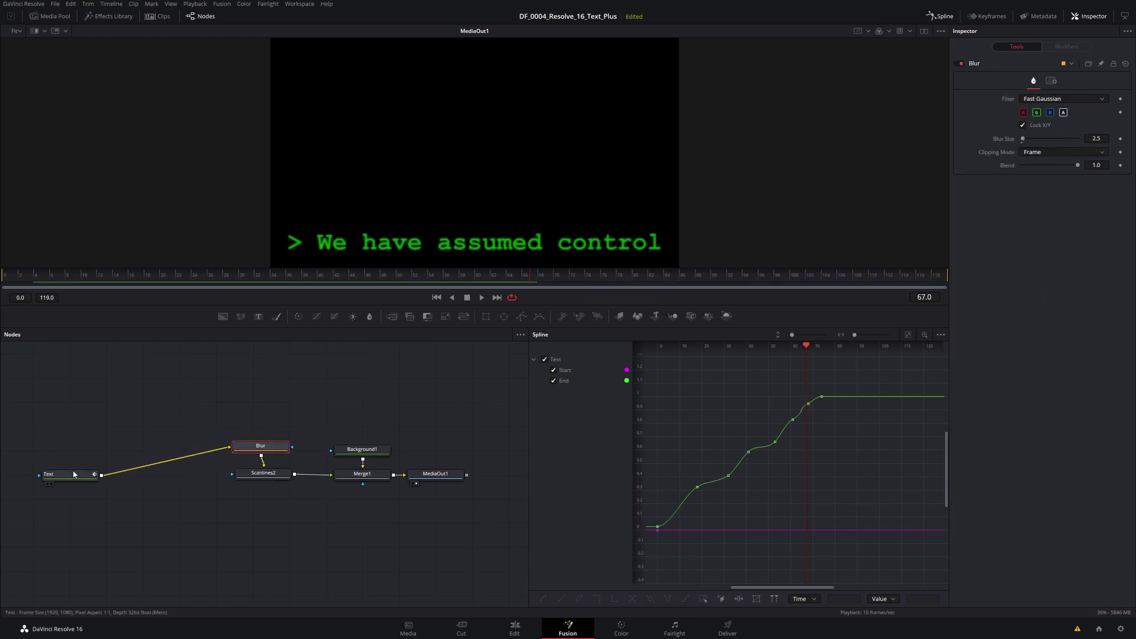
{"action": "left_click_drag", "start_coordinate": [73, 474], "coordinate": [269, 421]}
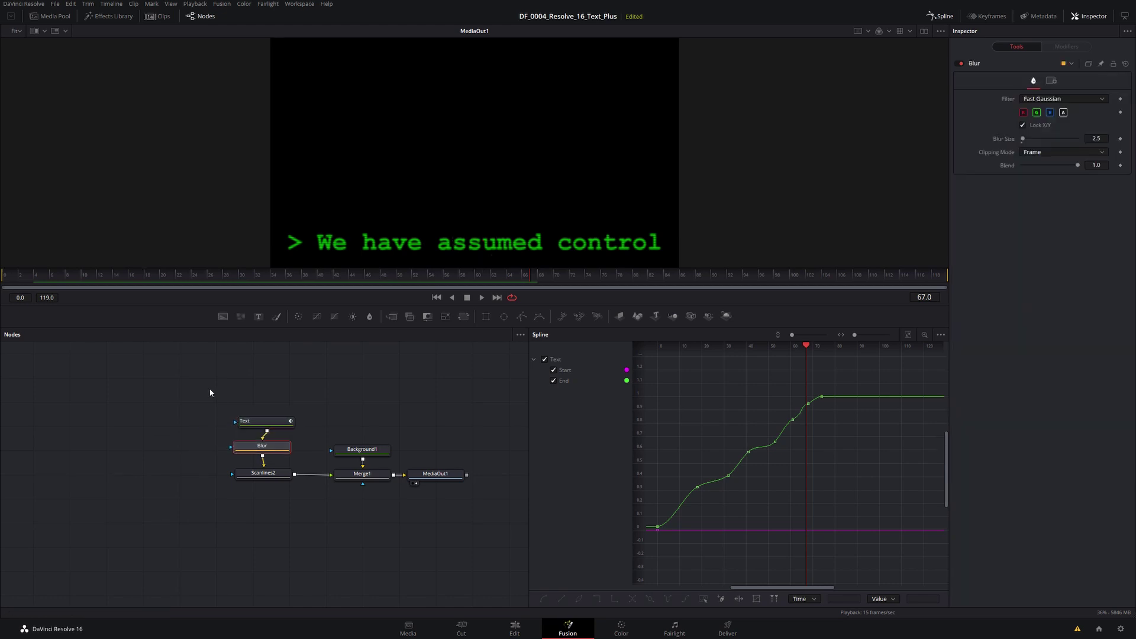
- Line up the Text, Blur and Scanlines nodes to the grid
{"action": "left_click_drag", "start_coordinate": [210, 392], "coordinate": [300, 489]}
{"action": "right_click", "coordinate": [274, 448]}
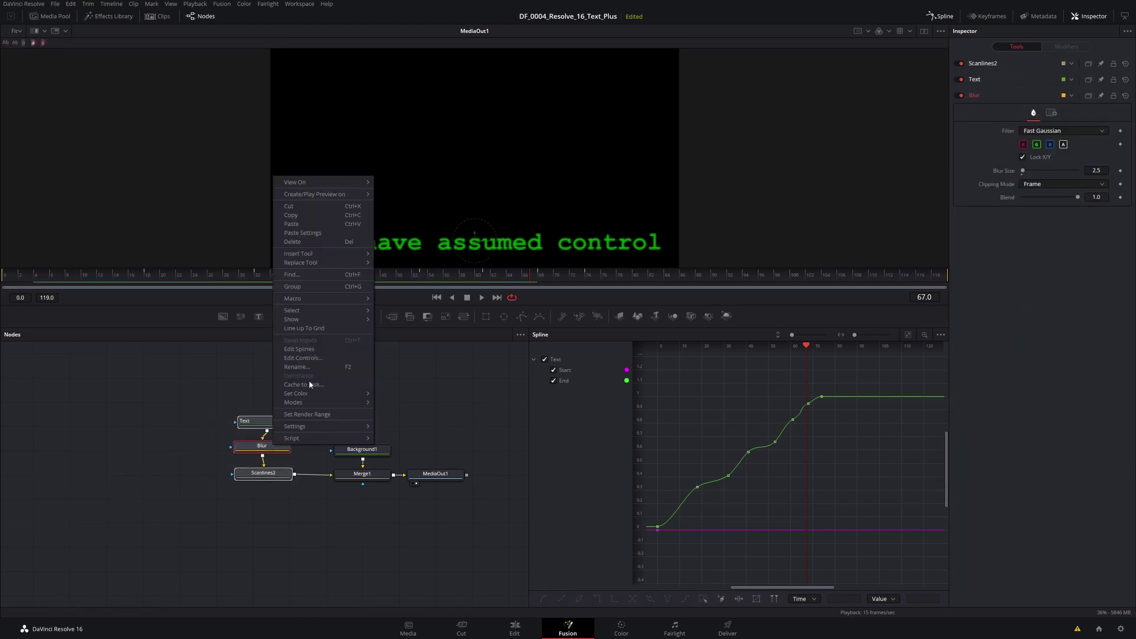
{"action": "left_click", "coordinate": [303, 329]}
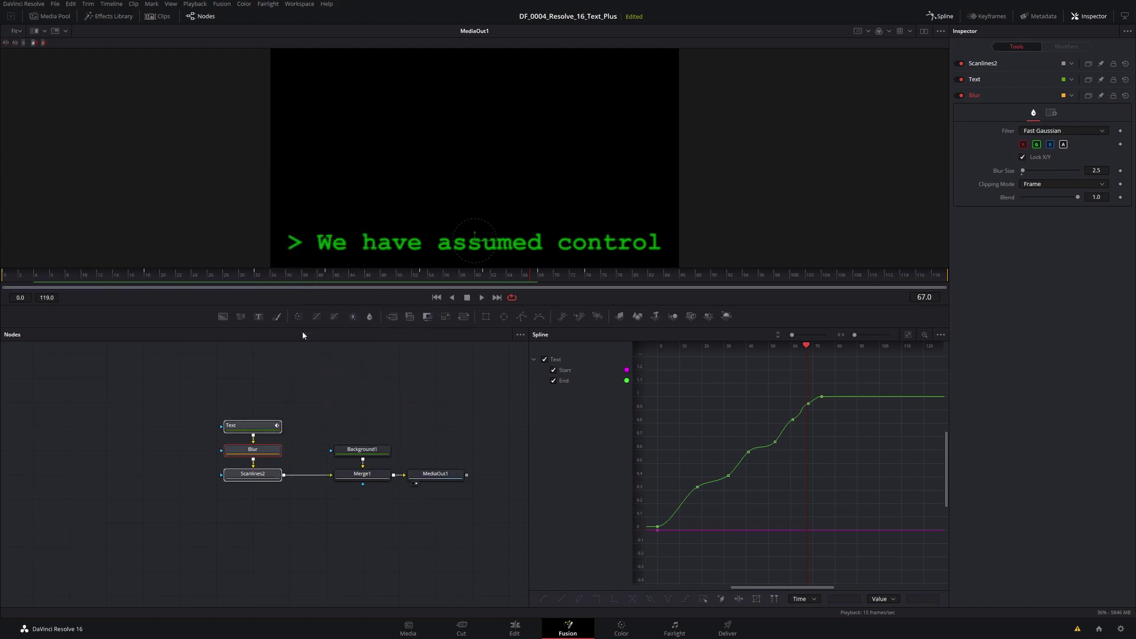
{"action": "left_click", "coordinate": [335, 405]}
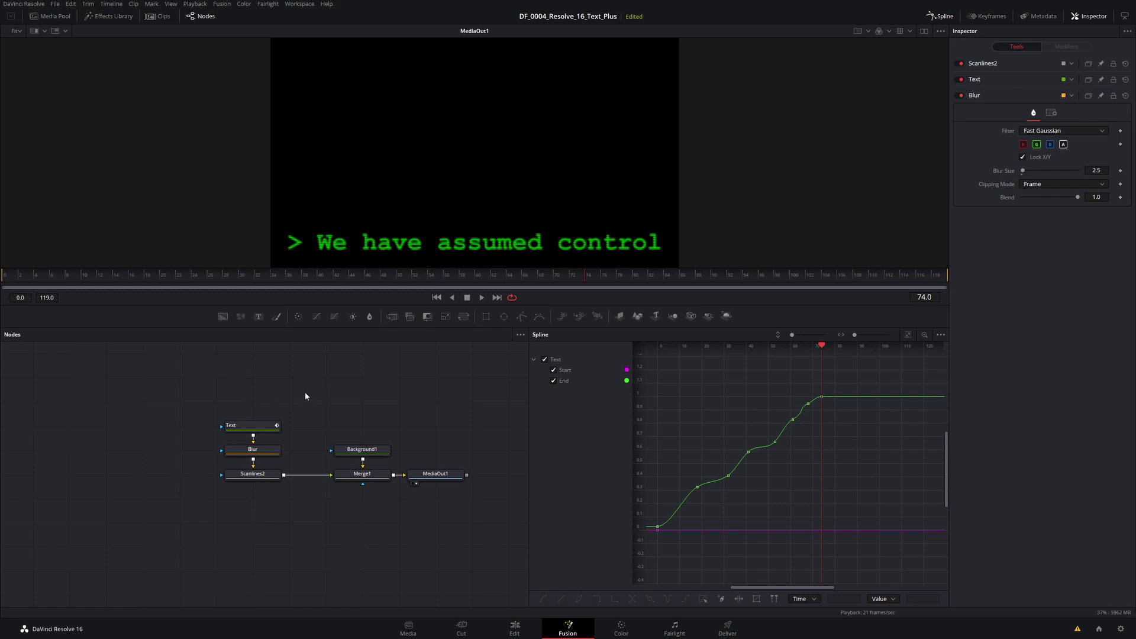
- Add a ResolveFX Transform Flicker Addition node and place it directly below the Scanlines node
{"action": "right_click", "coordinate": [317, 377]}
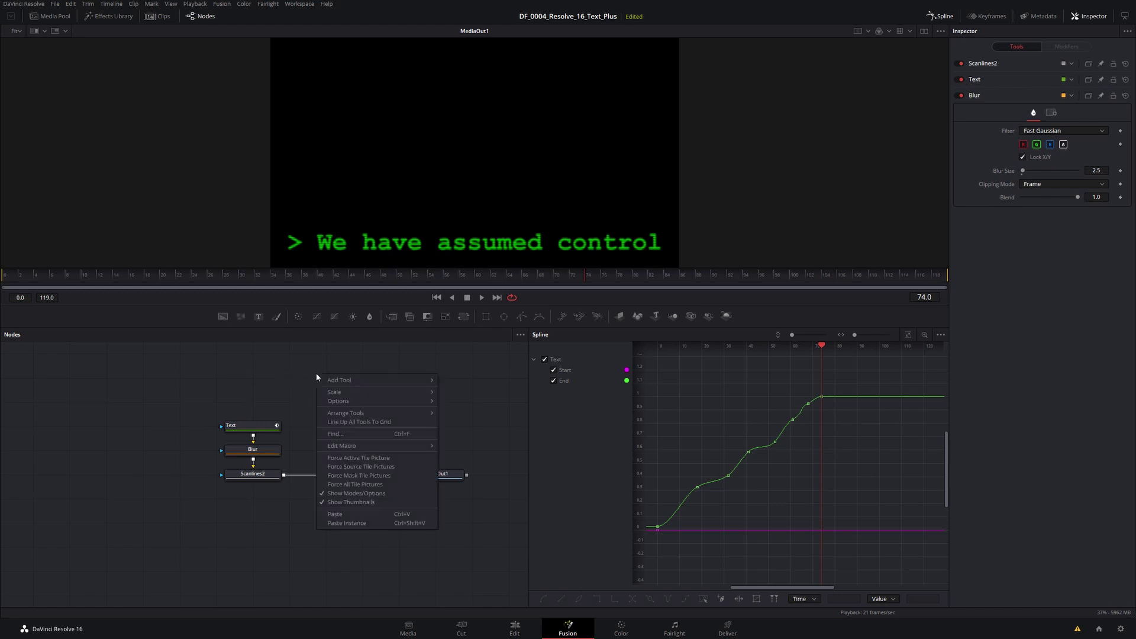
{"action": "mouse_move", "coordinate": [351, 381]}
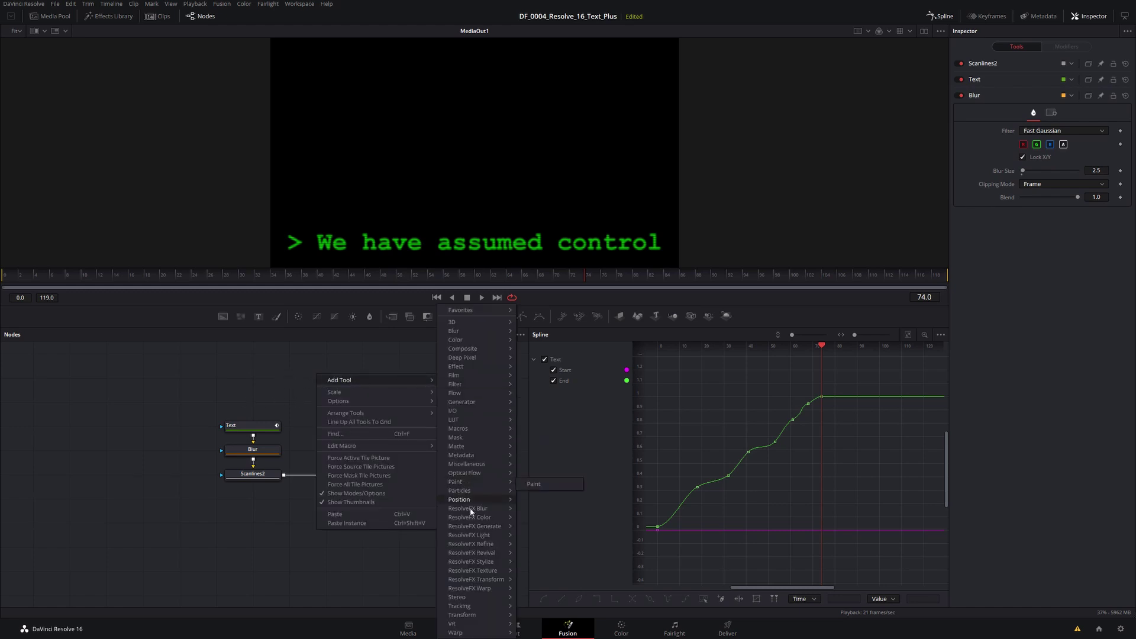
{"action": "mouse_move", "coordinate": [463, 581]}
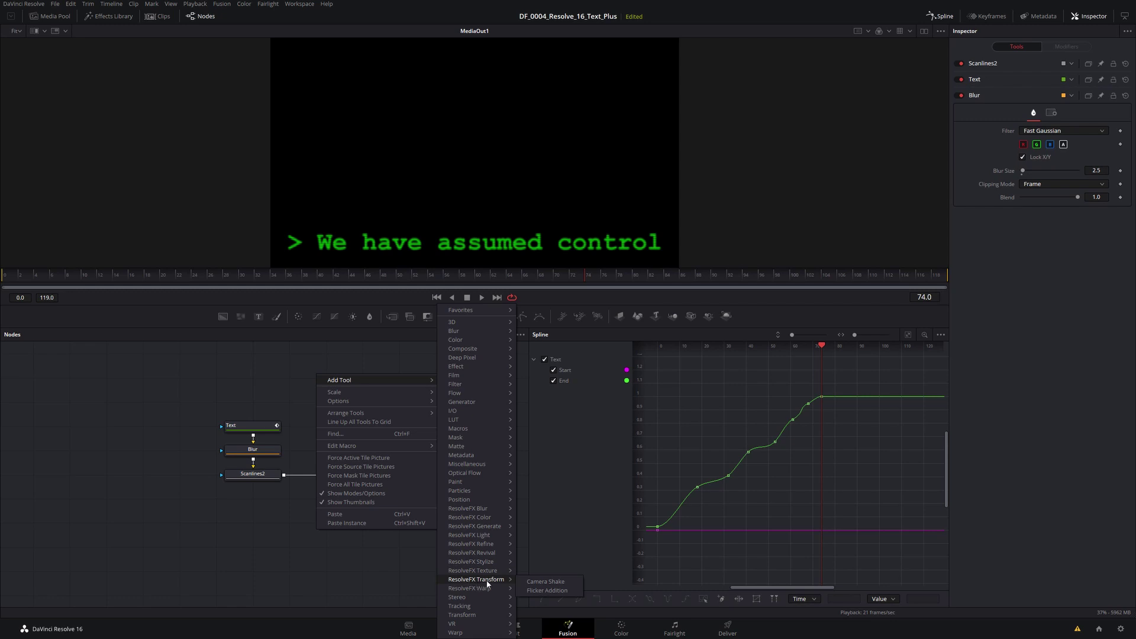
{"action": "left_click", "coordinate": [544, 591]}
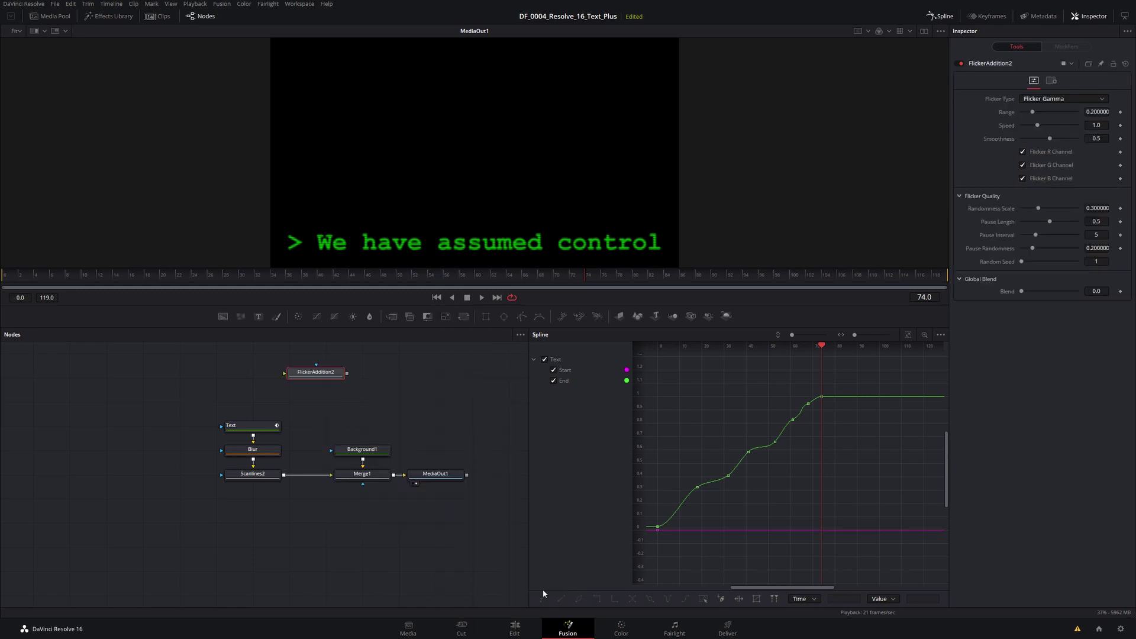
{"action": "left_click_drag", "start_coordinate": [312, 373], "coordinate": [295, 489]}
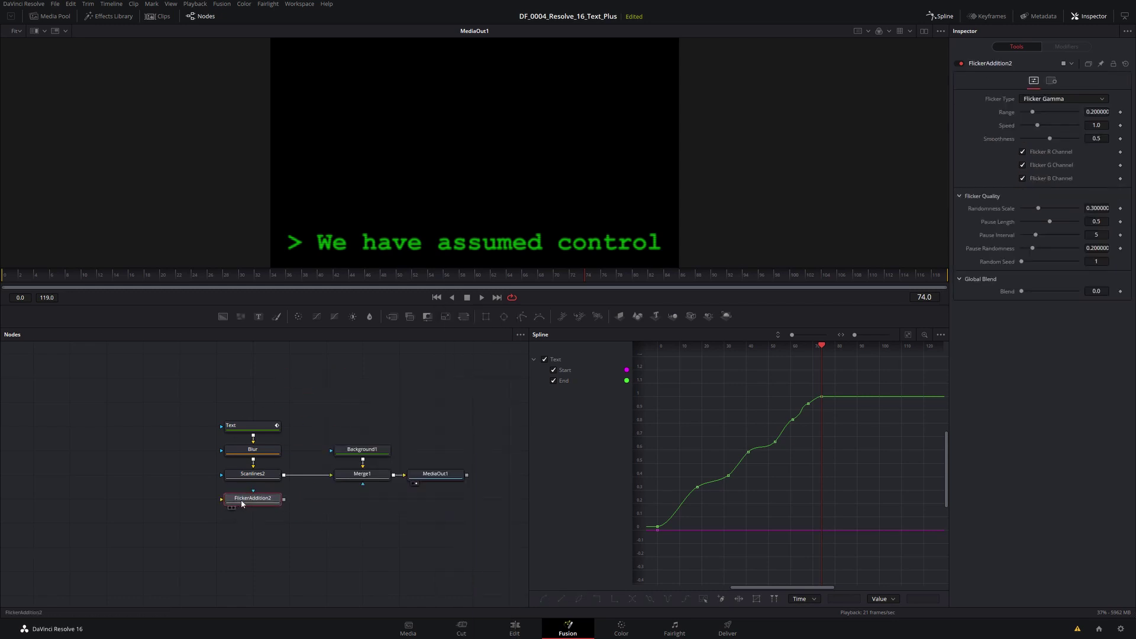
- Replace the direct Scanlines-to-Merge1 connection by routing Scanlines through the Flicker Addition node into Merge1's foreground
{"action": "left_click", "coordinate": [303, 474]}
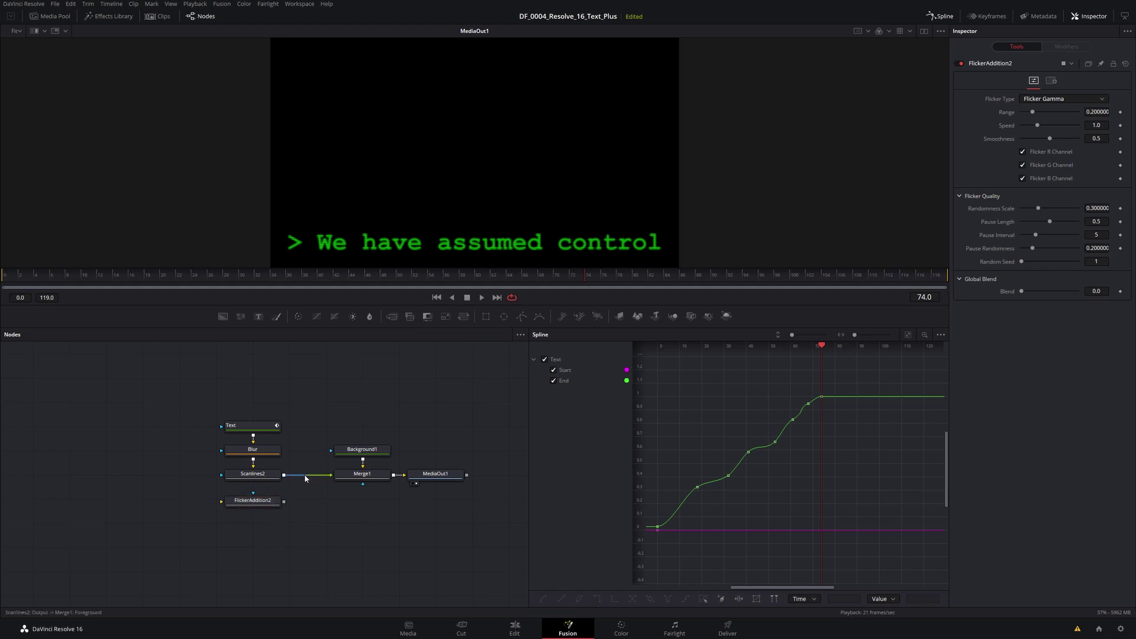
{"action": "key", "text": "Delete"}
{"action": "left_click_drag", "start_coordinate": [284, 501], "coordinate": [331, 475]}
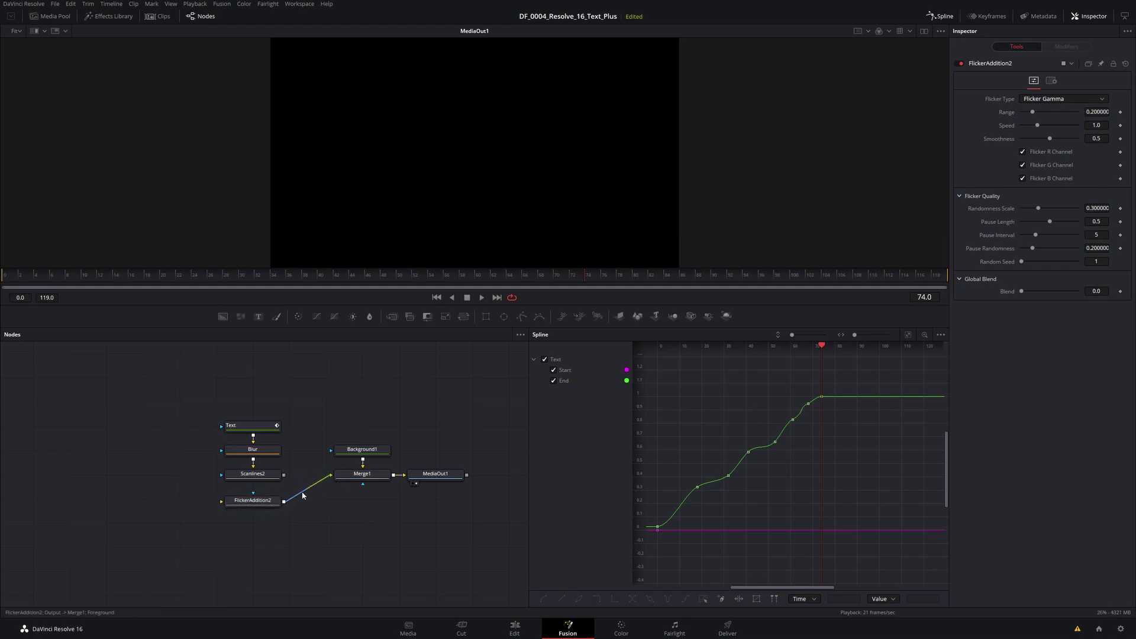
{"action": "left_click_drag", "start_coordinate": [268, 498], "coordinate": [268, 499]}
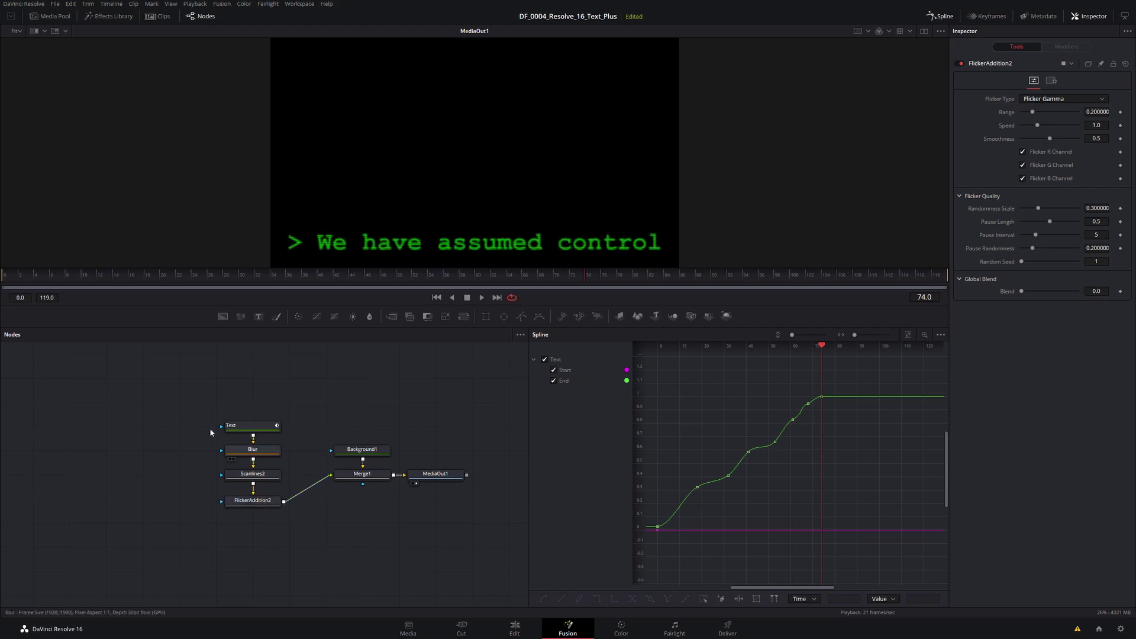
- Move the Text, Blur, Scanlines and Flicker Addition stack up level with Merge1 and line it up to the grid
{"action": "left_click_drag", "start_coordinate": [185, 408], "coordinate": [297, 532]}
{"action": "left_click_drag", "start_coordinate": [261, 430], "coordinate": [271, 405]}
{"action": "right_click", "coordinate": [271, 401]}
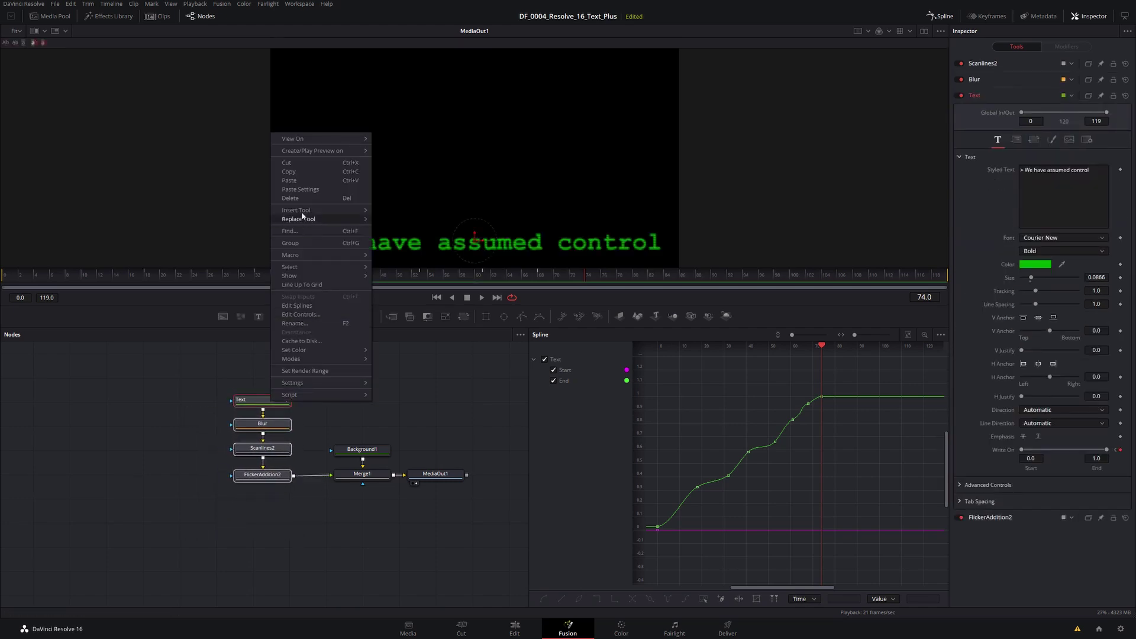
{"action": "left_click", "coordinate": [301, 285]}
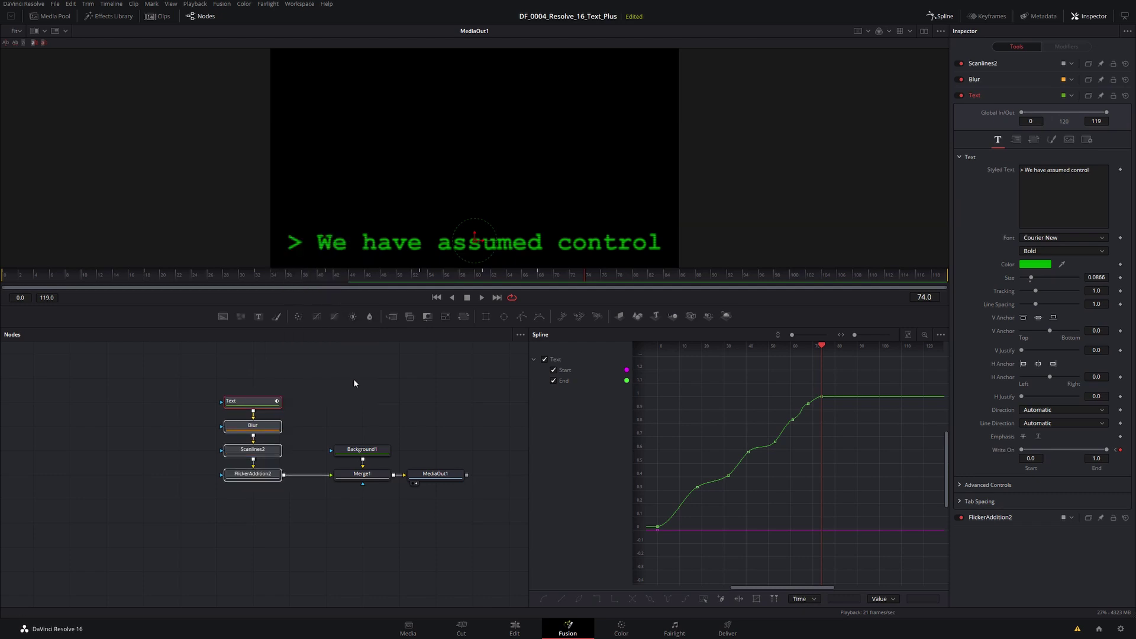
- Shorten the render range to end at frame 73 and play back the title animation
{"action": "left_click_drag", "start_coordinate": [949, 278], "coordinate": [922, 278]}
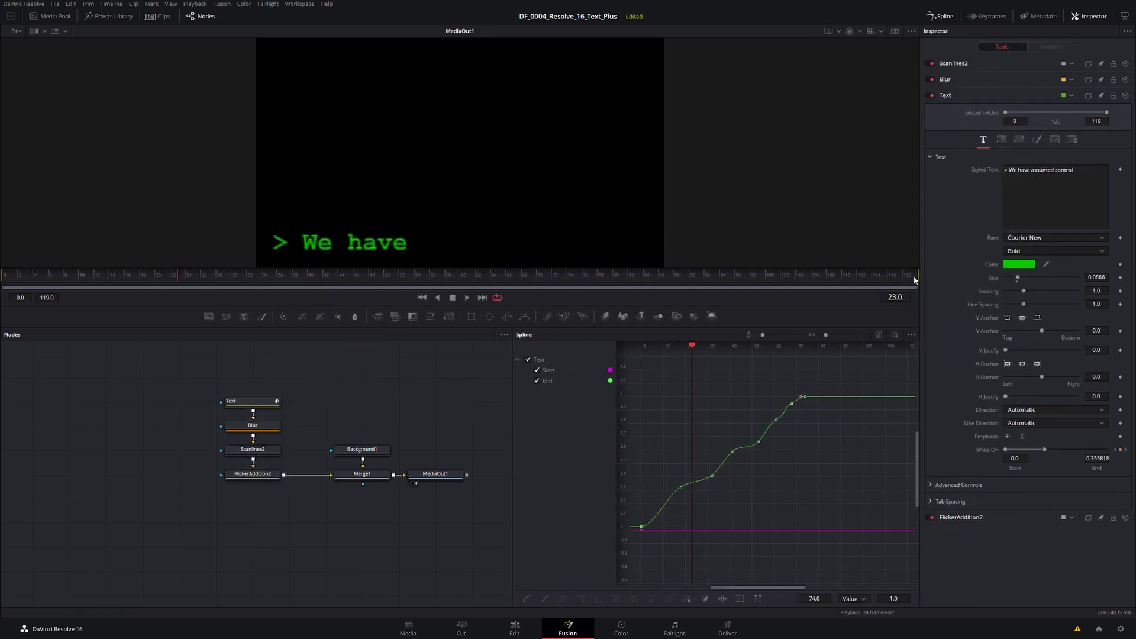
{"action": "mouse_move", "coordinate": [918, 276]}
{"action": "left_mouse_down"}
{"action": "mouse_move", "coordinate": [685, 275]}
{"action": "mouse_move", "coordinate": [577, 290]}
{"action": "left_mouse_up"}
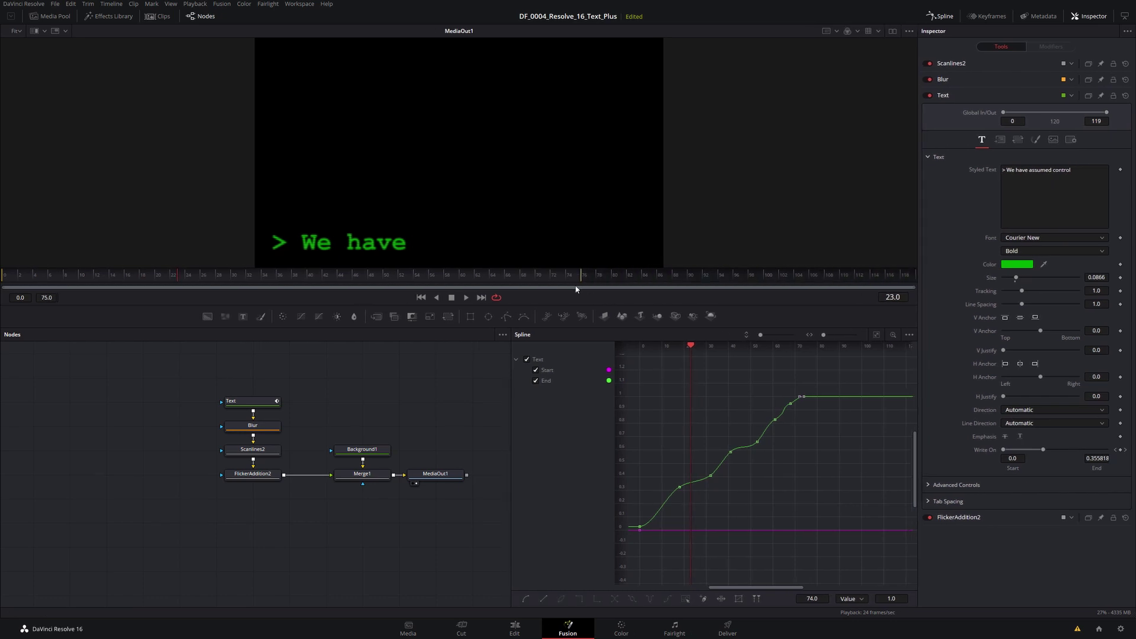
{"action": "key", "text": "space"}
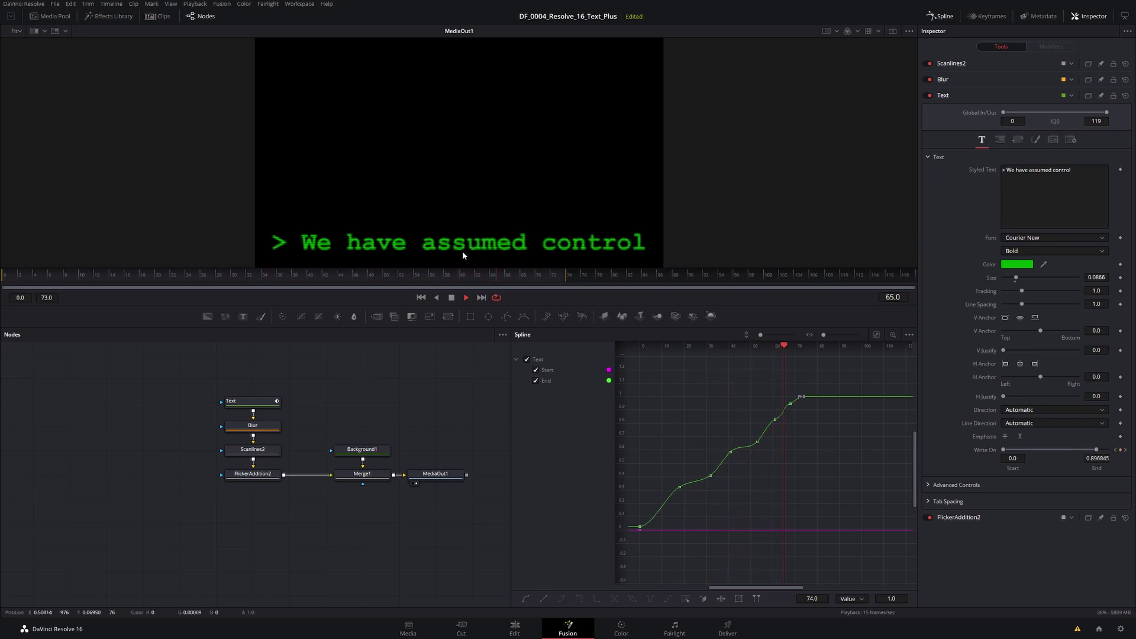
- Set the Flicker Addition node's Global Blend to 0.512 during playback, and stop the playback
{"action": "left_click", "coordinate": [252, 473]}
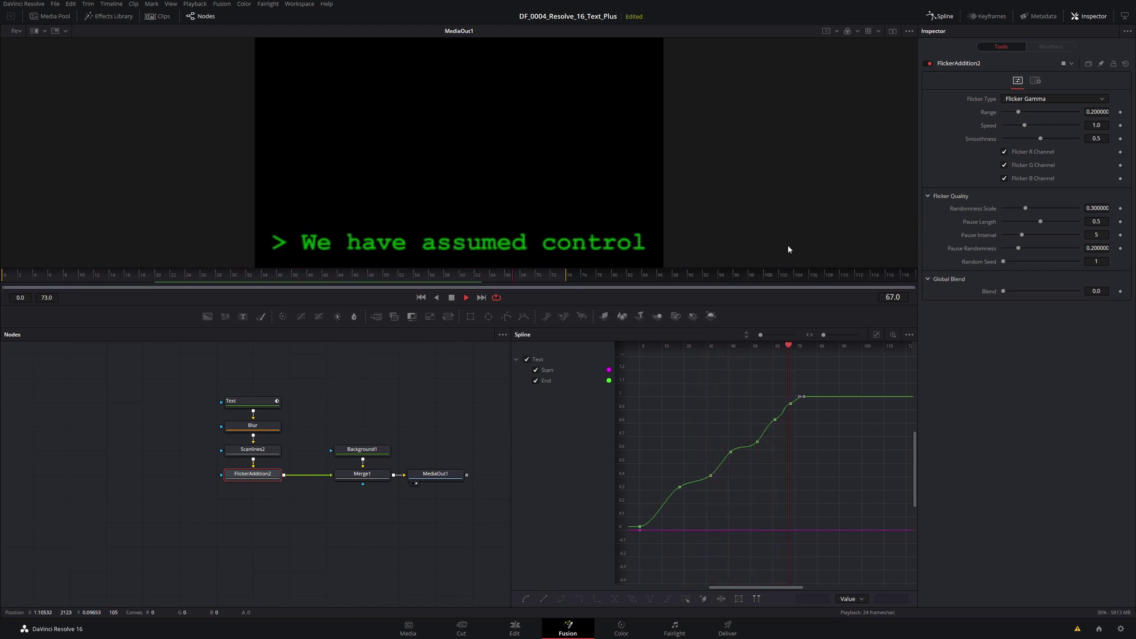
{"action": "left_click_drag", "start_coordinate": [1009, 295], "coordinate": [1041, 295]}
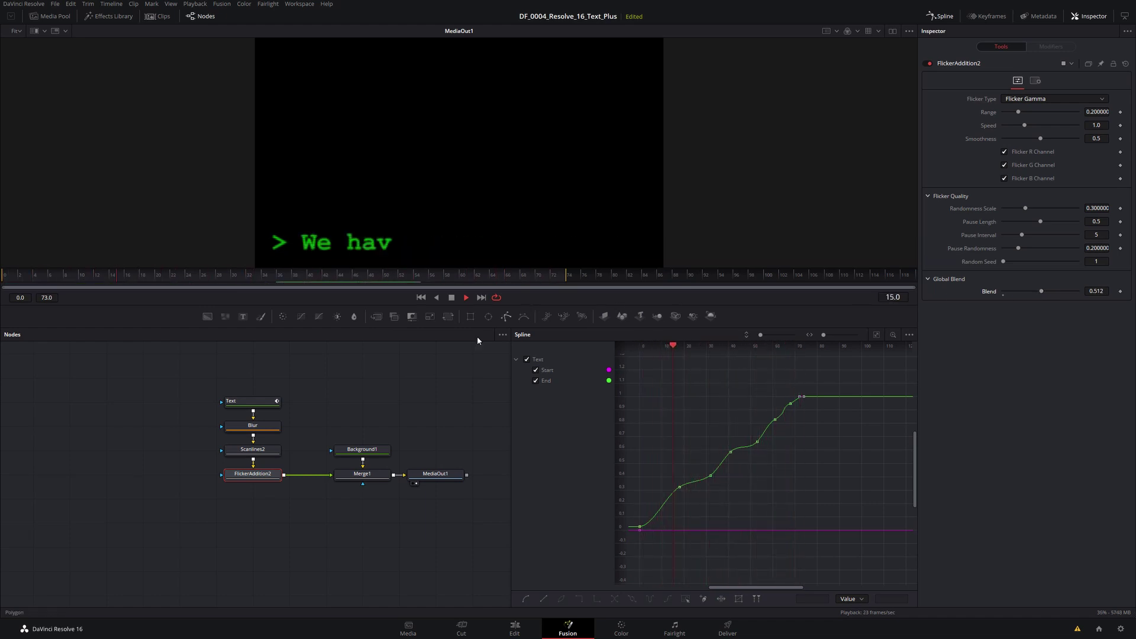
{"action": "key", "text": "space"}
{"action": "left_click", "coordinate": [305, 253]}
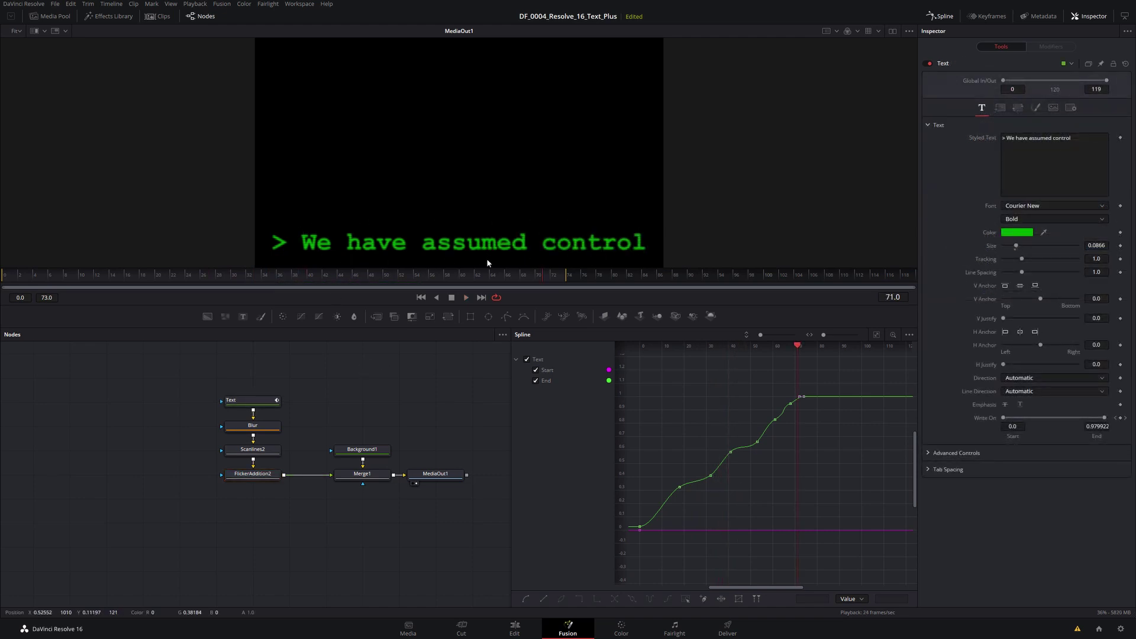
- Add a ResolveFX Light Glow node beside the Text node, move Text up and connect its output to the Glow
{"action": "right_click", "coordinate": [331, 380]}
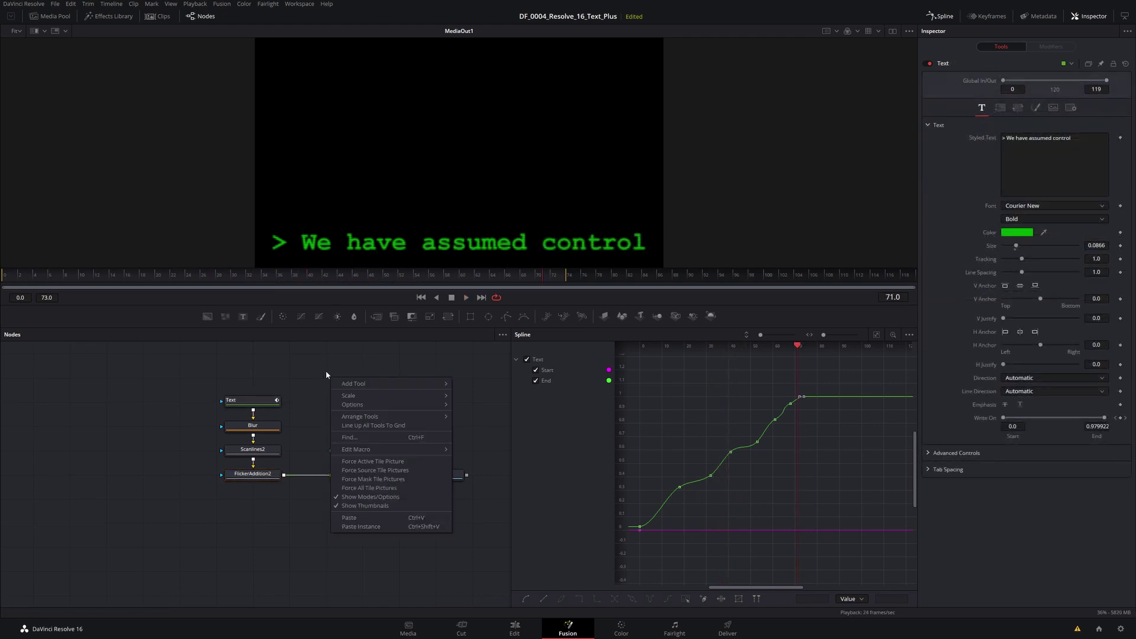
{"action": "mouse_move", "coordinate": [381, 382]}
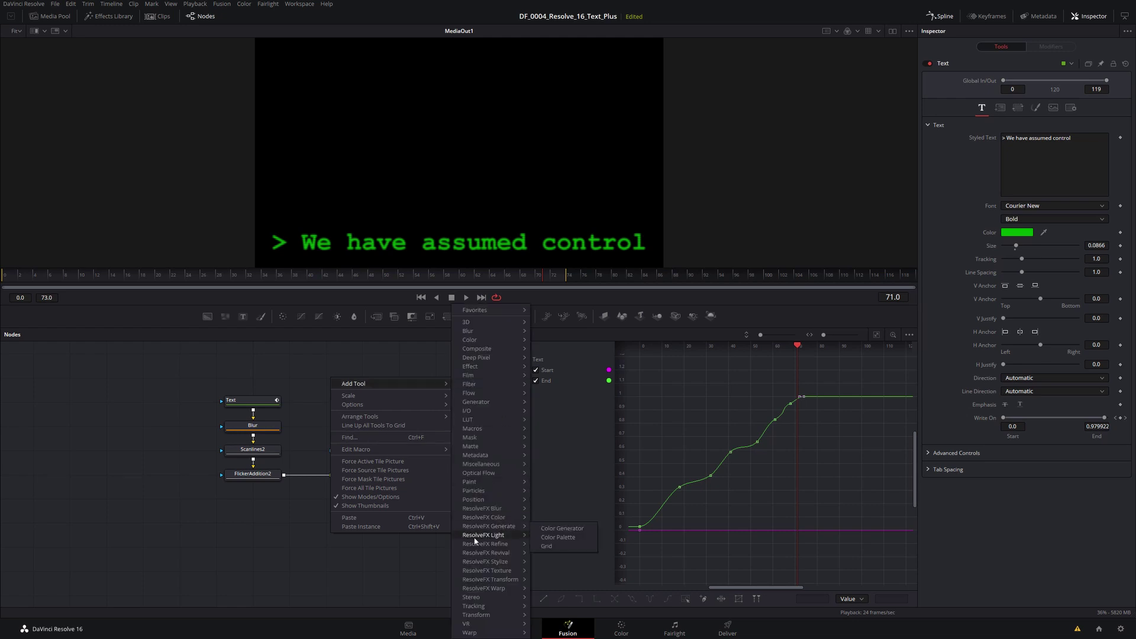
{"action": "mouse_move", "coordinate": [493, 537]}
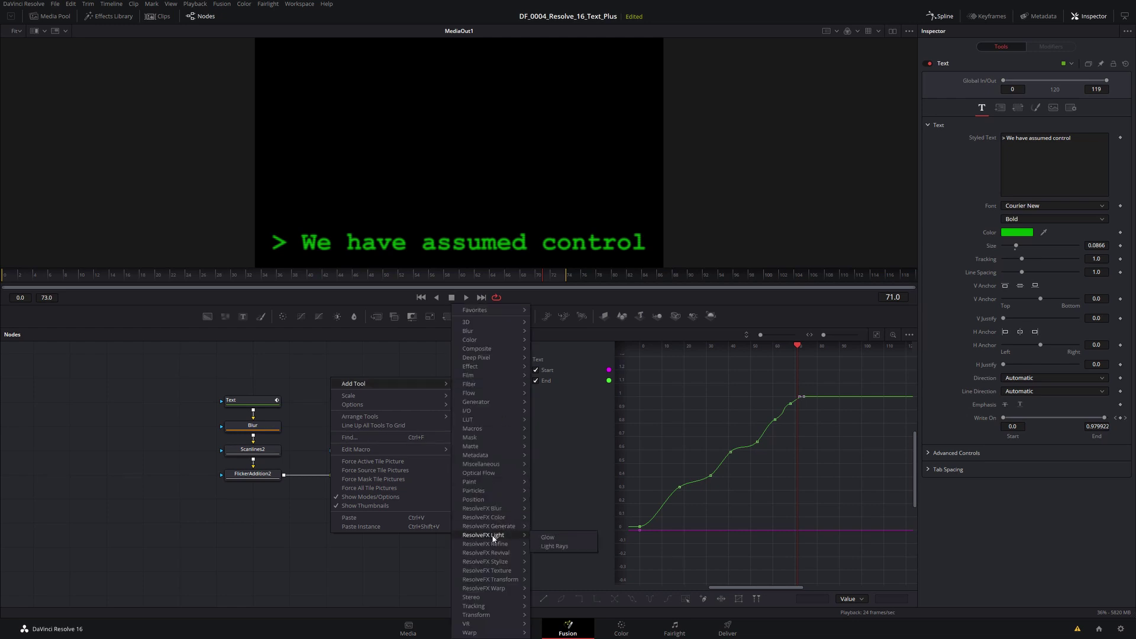
{"action": "left_click", "coordinate": [548, 538]}
{"action": "left_click_drag", "start_coordinate": [330, 379], "coordinate": [332, 380]}
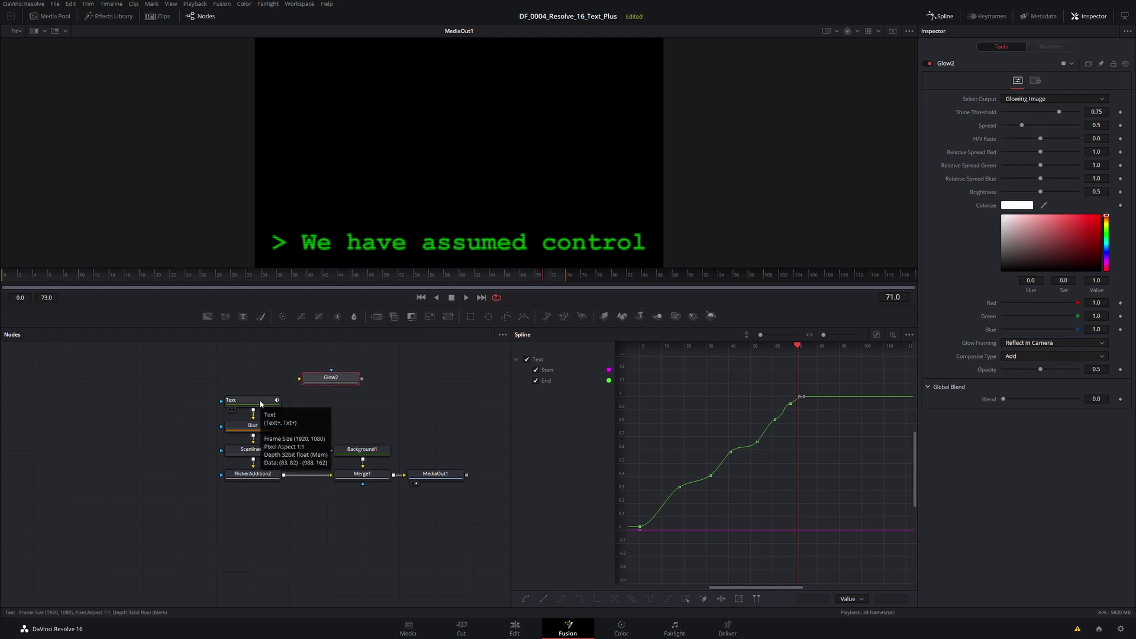
{"action": "left_click_drag", "start_coordinate": [260, 404], "coordinate": [298, 395]}
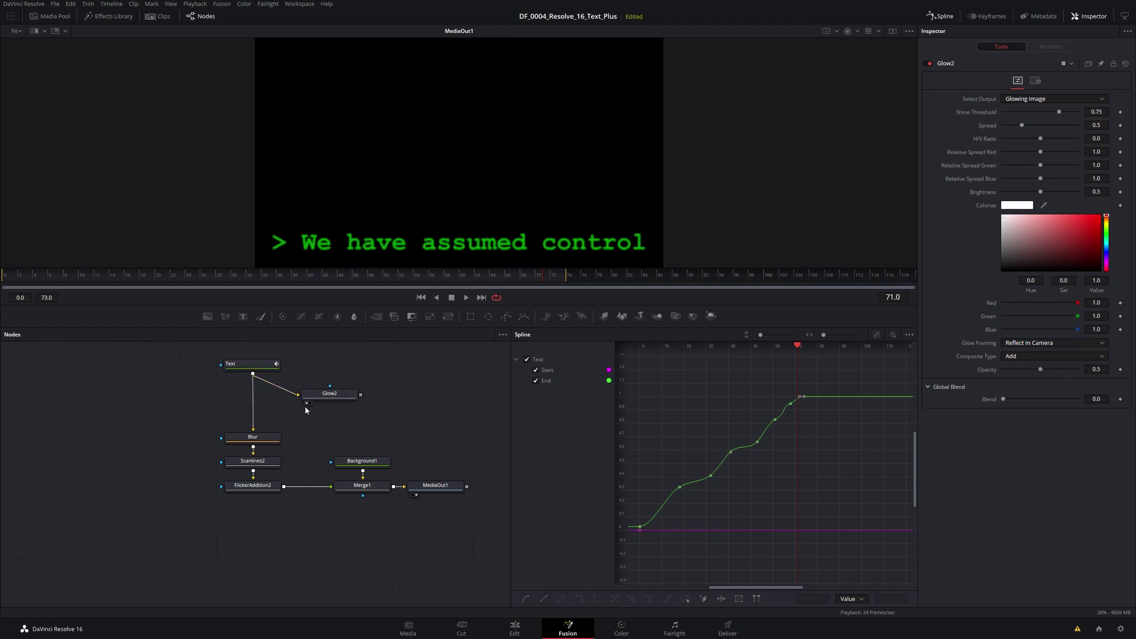
- Show the Glow node in a second viewer and set its output to Glow Alone
{"action": "left_click", "coordinate": [893, 31]}
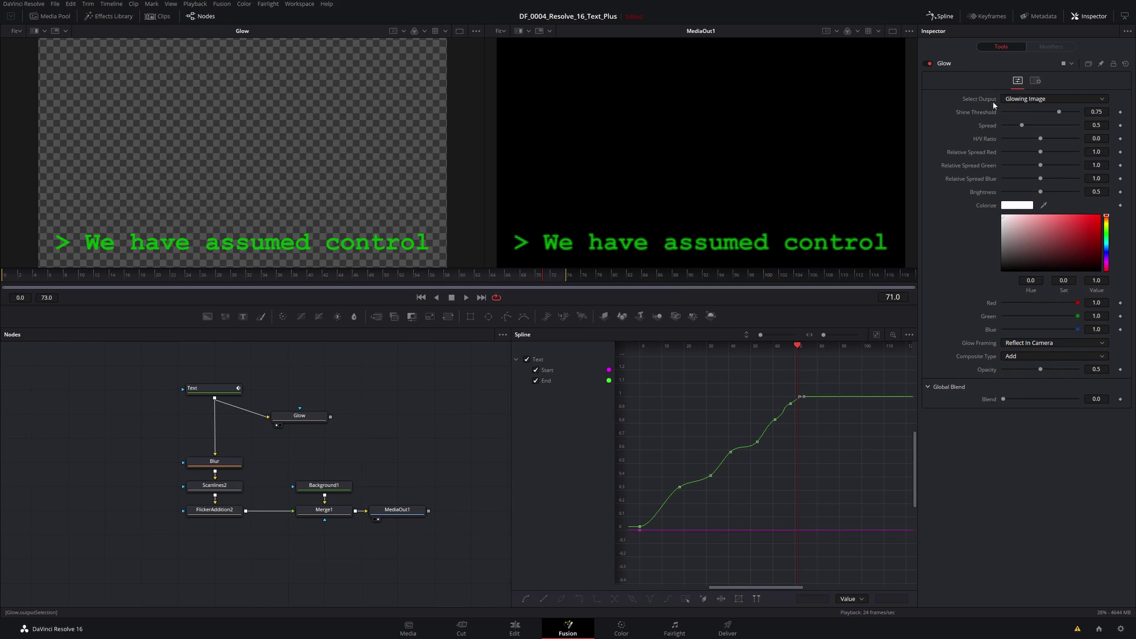
{"action": "left_click", "coordinate": [1043, 100]}
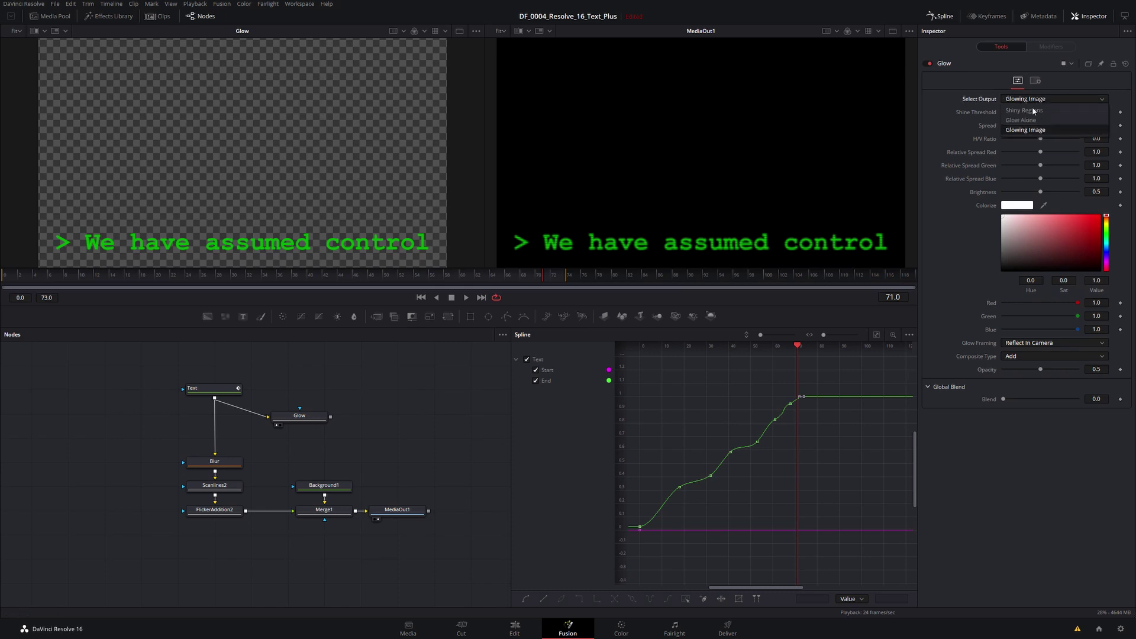
{"action": "left_click", "coordinate": [1021, 121]}
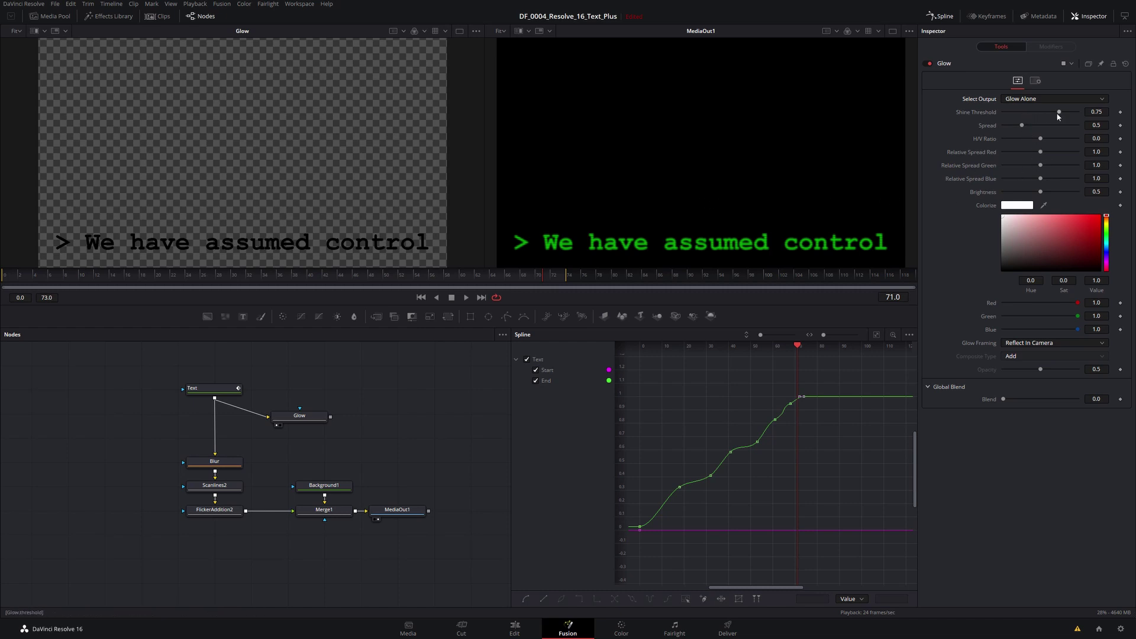
- Set the Glow's Shine Threshold to 0.131, Relative Spread Green to 0.81, Spread to 0.476 and Brightness to 0.387
{"action": "left_click_drag", "start_coordinate": [1058, 115], "coordinate": [1021, 112]}
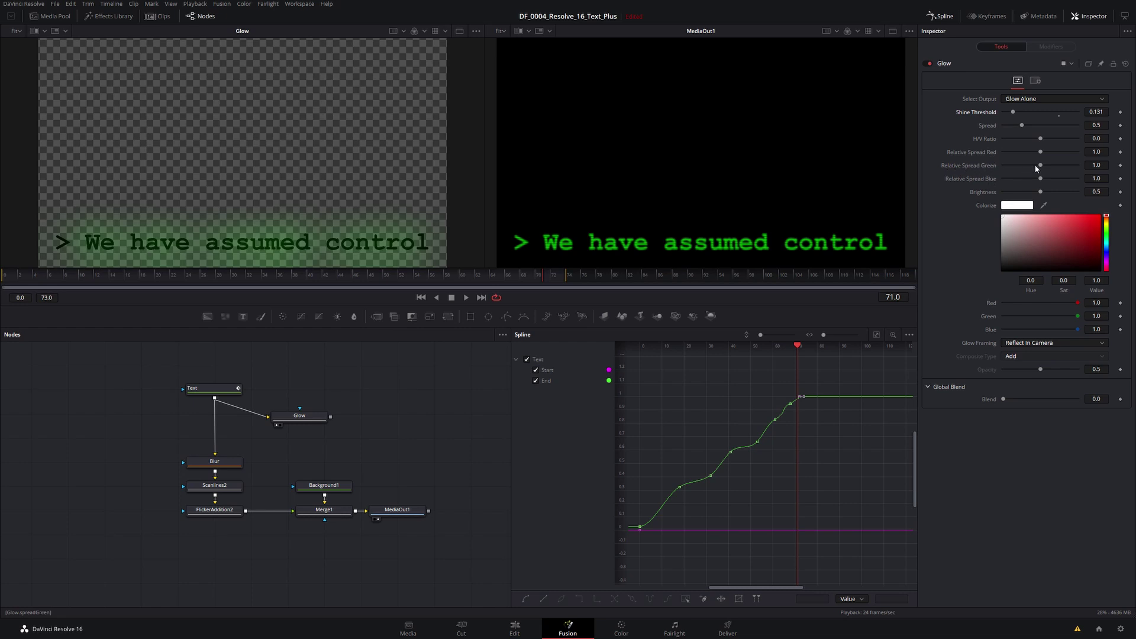
{"action": "mouse_move", "coordinate": [1039, 166]}
{"action": "left_mouse_down"}
{"action": "mouse_move", "coordinate": [1013, 169]}
{"action": "mouse_move", "coordinate": [1065, 166]}
{"action": "mouse_move", "coordinate": [1017, 179]}
{"action": "mouse_move", "coordinate": [1033, 179]}
{"action": "left_mouse_up"}
{"action": "mouse_move", "coordinate": [1041, 141]}
{"action": "left_mouse_down"}
{"action": "mouse_move", "coordinate": [1084, 145]}
{"action": "mouse_move", "coordinate": [1041, 155]}
{"action": "mouse_move", "coordinate": [1021, 131]}
{"action": "left_mouse_up"}
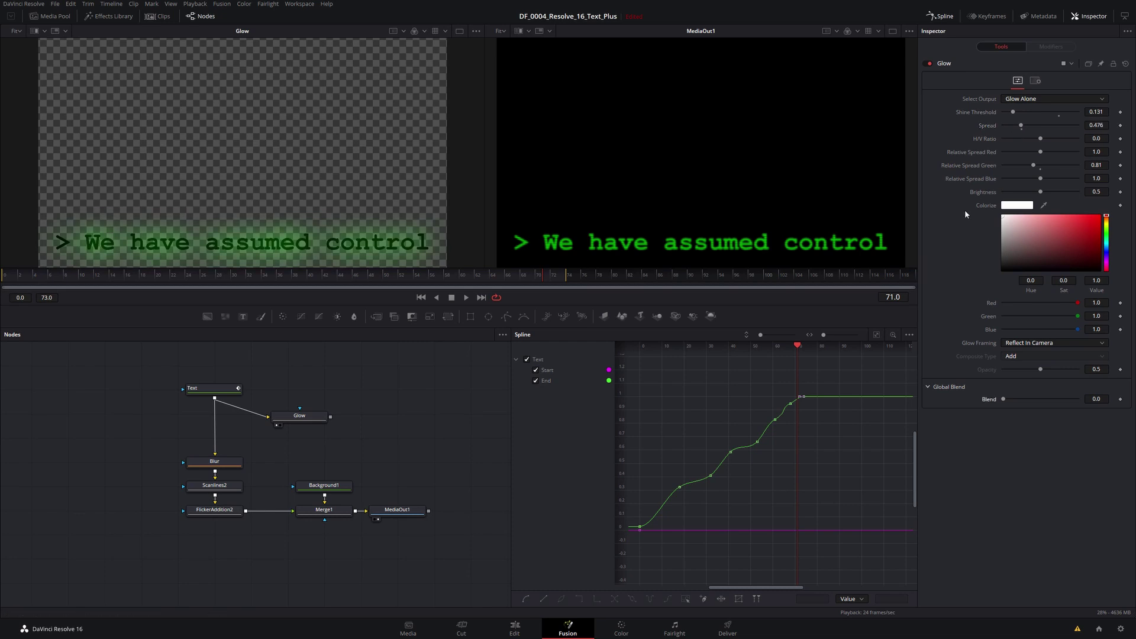
{"action": "mouse_move", "coordinate": [1042, 194]}
{"action": "left_mouse_down"}
{"action": "mouse_move", "coordinate": [1002, 197]}
{"action": "mouse_move", "coordinate": [1093, 196]}
{"action": "mouse_move", "coordinate": [1032, 195]}
{"action": "left_mouse_up"}
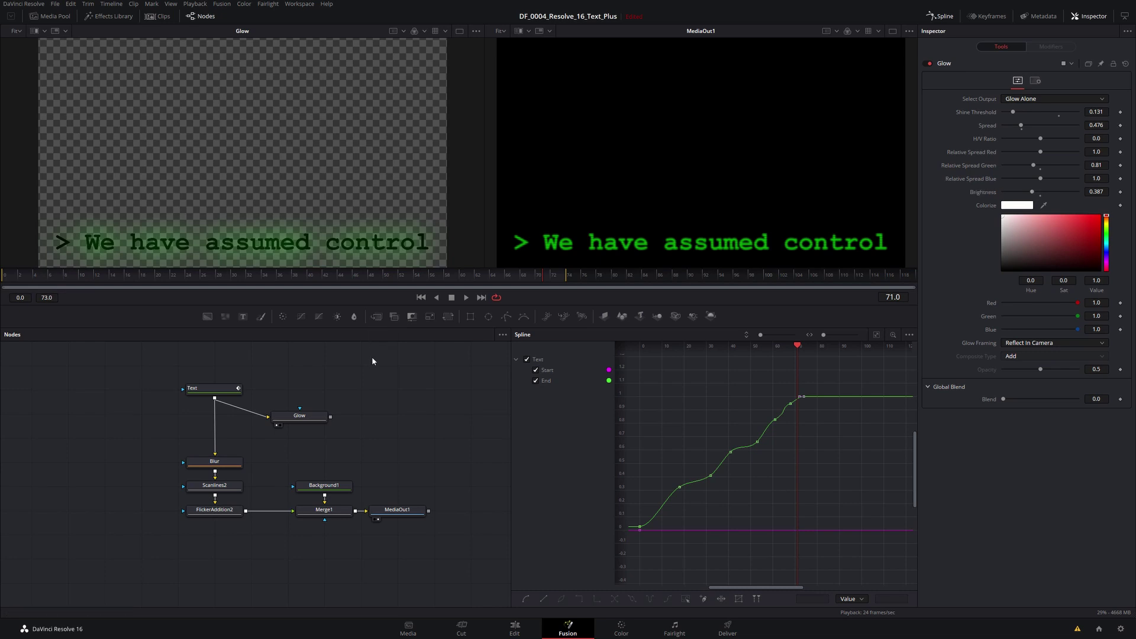
- Add a new merge node above the Glow node and rename it Merge
{"action": "left_click_drag", "start_coordinate": [374, 316], "coordinate": [327, 390]}
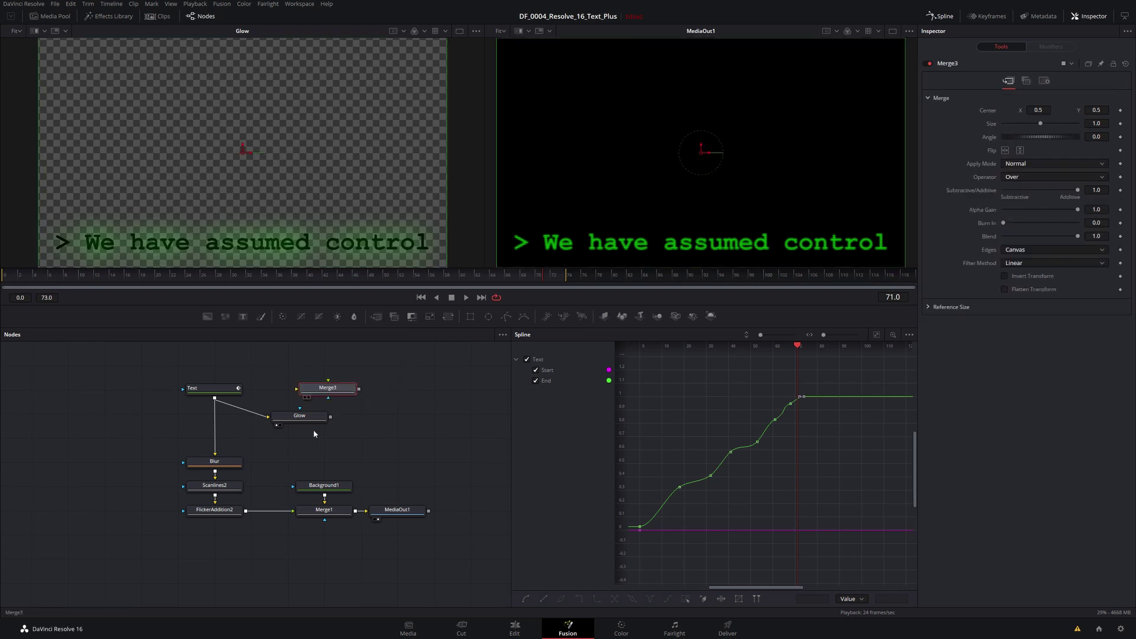
{"action": "left_click_drag", "start_coordinate": [313, 428], "coordinate": [353, 376]}
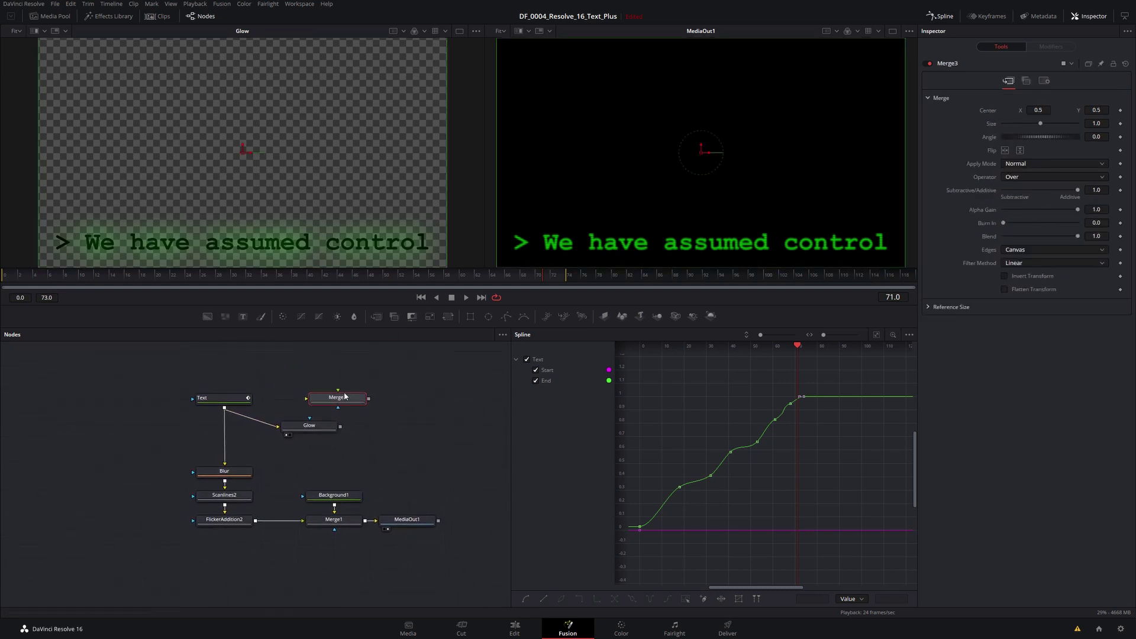
{"action": "key", "text": "F2"}
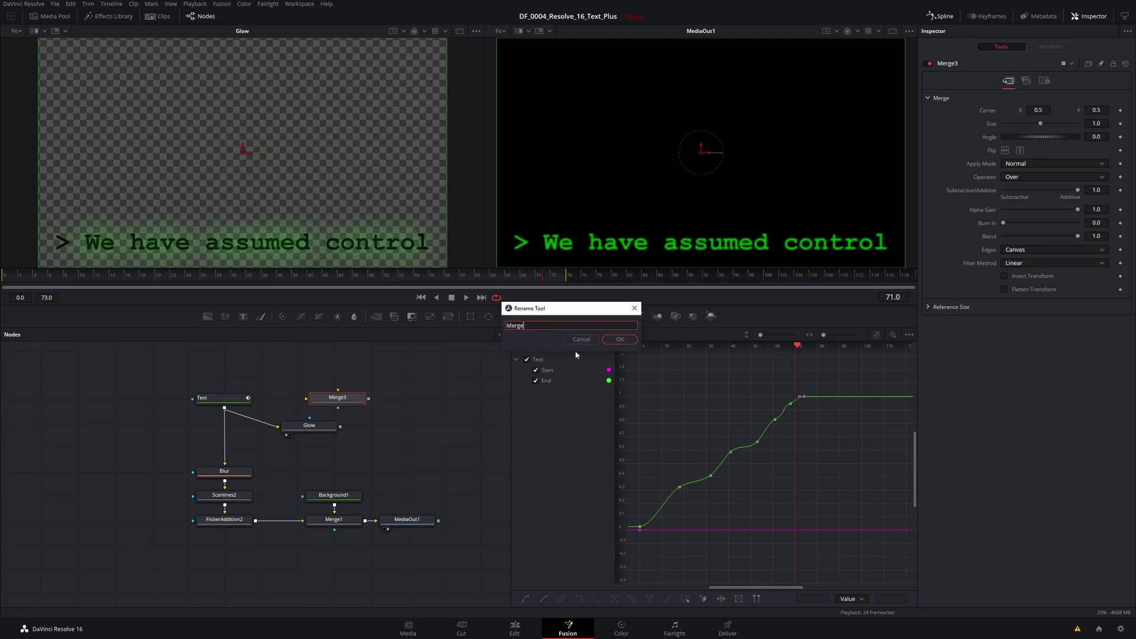
{"action": "left_click", "coordinate": [609, 341]}
- Remove the connection between the Text and Blur nodes and place the Merge node between them
{"action": "left_click_drag", "start_coordinate": [322, 438], "coordinate": [223, 416]}
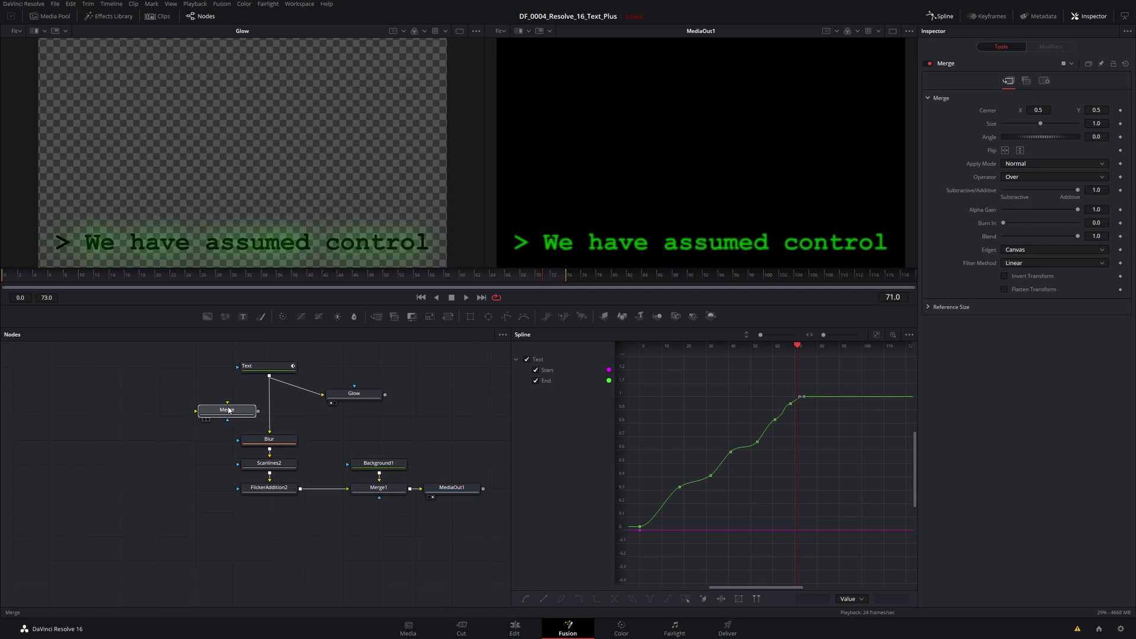
{"action": "left_click", "coordinate": [269, 404]}
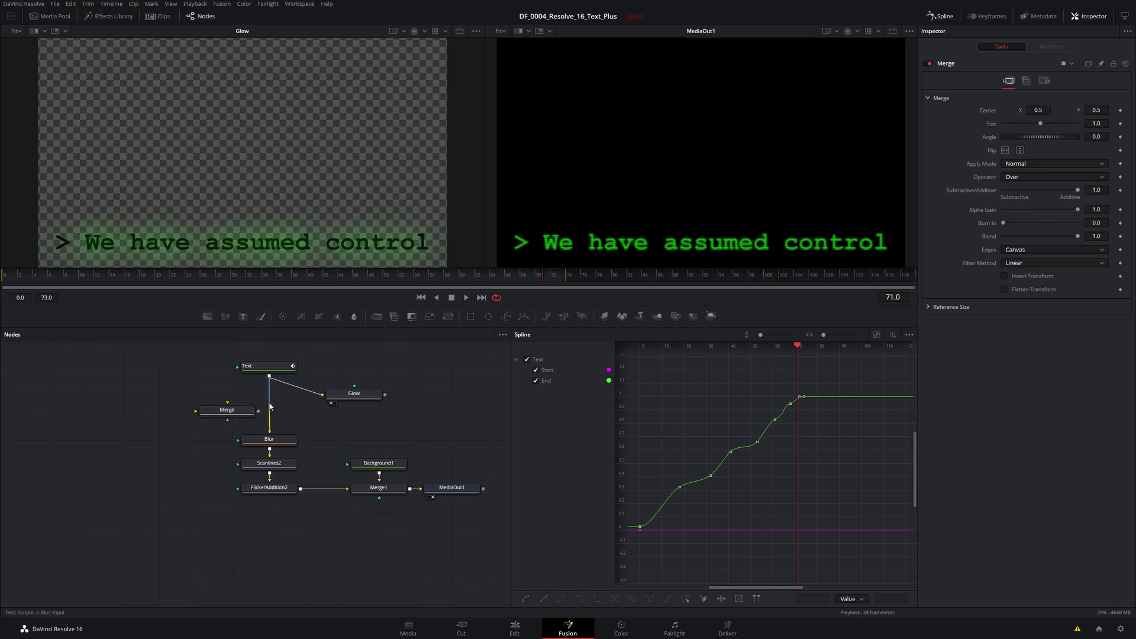
{"action": "key", "text": "Delete"}
{"action": "scroll", "coordinate": [296, 413], "scroll_direction": "right", "scroll_amount": 2}
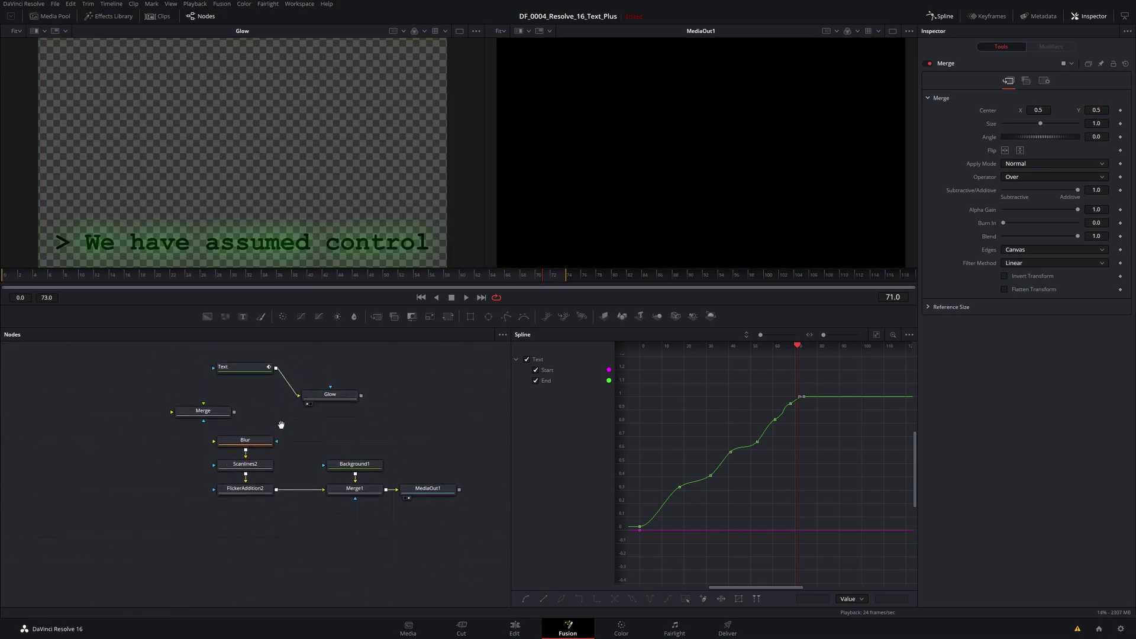
{"action": "left_click_drag", "start_coordinate": [205, 415], "coordinate": [246, 413]}
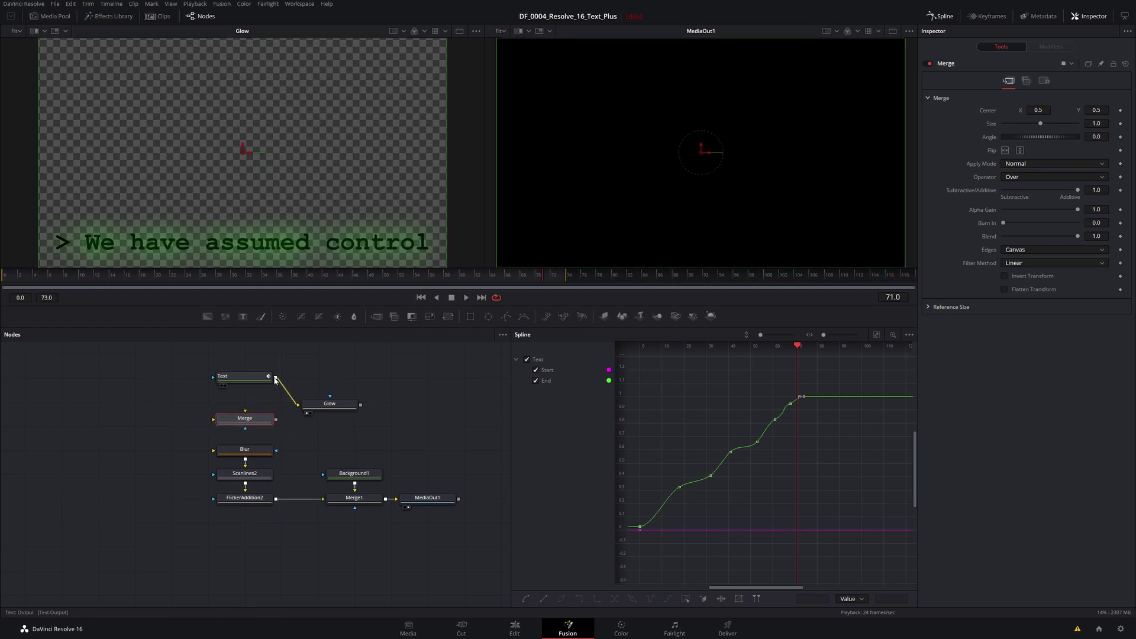
- Connect Text to Merge's foreground and Glow to its background, move Glow slightly up, and connect Merge's output to Blur
{"action": "left_click_drag", "start_coordinate": [276, 377], "coordinate": [246, 414]}
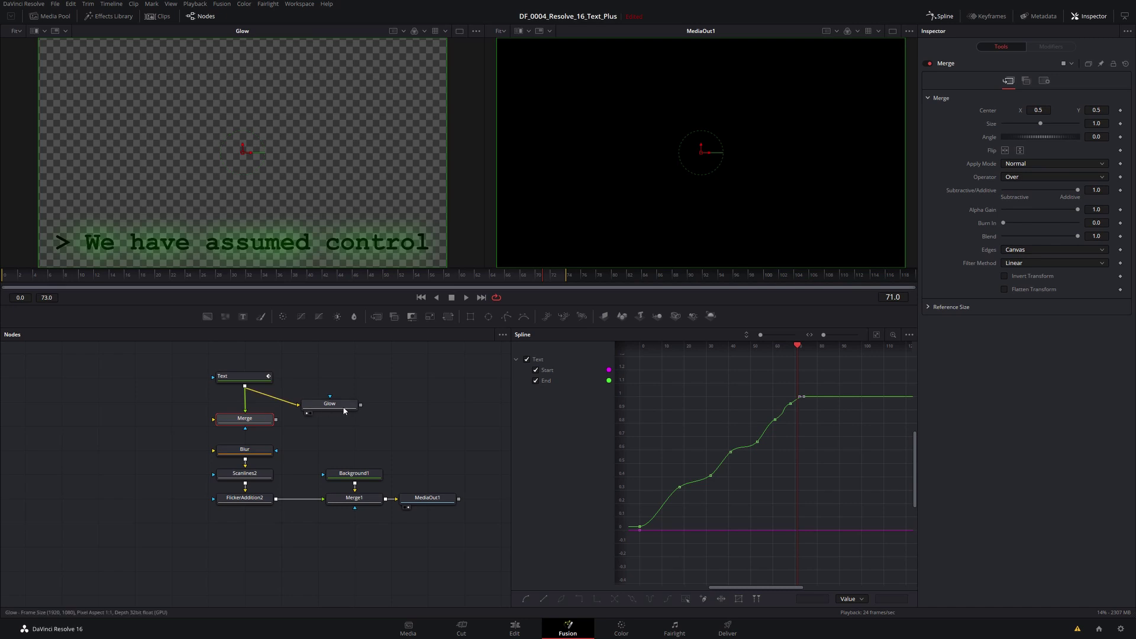
{"action": "left_click_drag", "start_coordinate": [361, 407], "coordinate": [216, 421]}
{"action": "left_click_drag", "start_coordinate": [323, 408], "coordinate": [322, 393]}
{"action": "left_click_drag", "start_coordinate": [245, 428], "coordinate": [242, 452]}
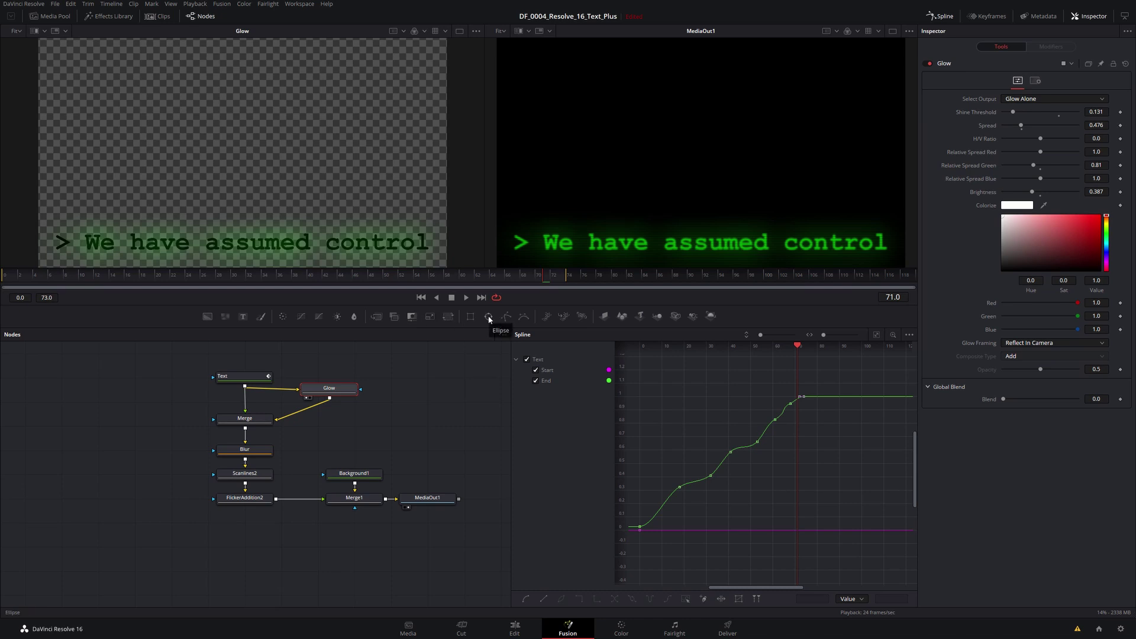
- Add an ellipse mask to the Text node, centred over the text at Y 0.110038, with width 0.988 and height 0.31
{"action": "left_click_drag", "start_coordinate": [489, 319], "coordinate": [217, 378]}
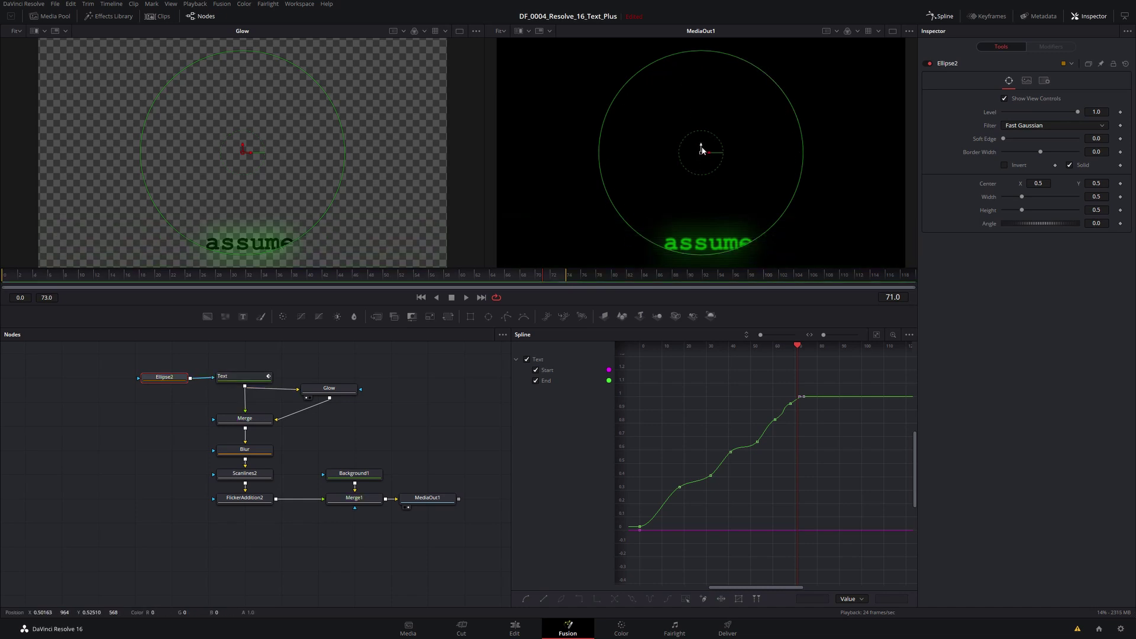
{"action": "left_click_drag", "start_coordinate": [701, 148], "coordinate": [706, 239]}
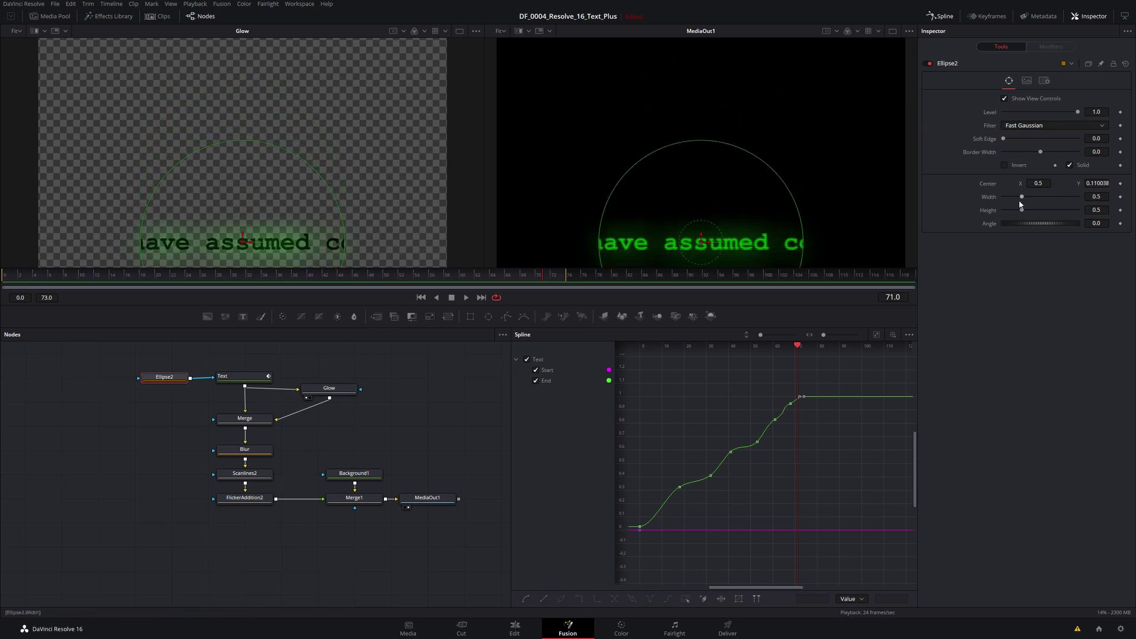
{"action": "mouse_move", "coordinate": [1022, 197]}
{"action": "left_mouse_down"}
{"action": "mouse_move", "coordinate": [1043, 200]}
{"action": "mouse_move", "coordinate": [1017, 212]}
{"action": "left_mouse_up"}
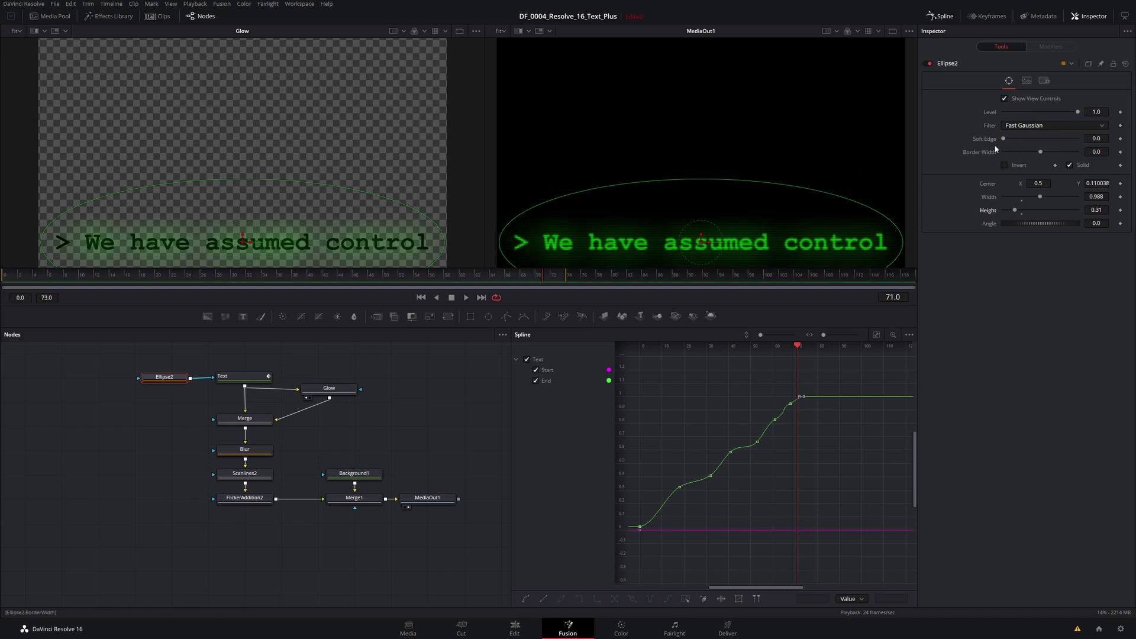
- Set the ellipse mask's Soft Edge to 0.1095, switching the mask off and on to compare the glow
{"action": "left_click_drag", "start_coordinate": [1004, 140], "coordinate": [1090, 150]}
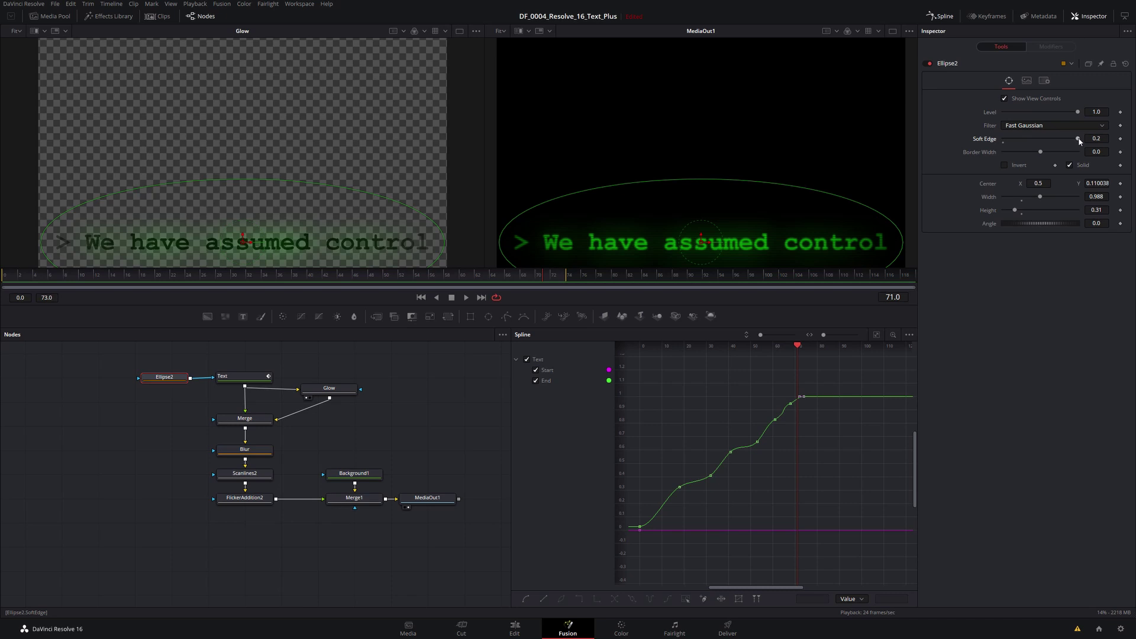
{"action": "left_click_drag", "start_coordinate": [1078, 139], "coordinate": [1030, 138]}
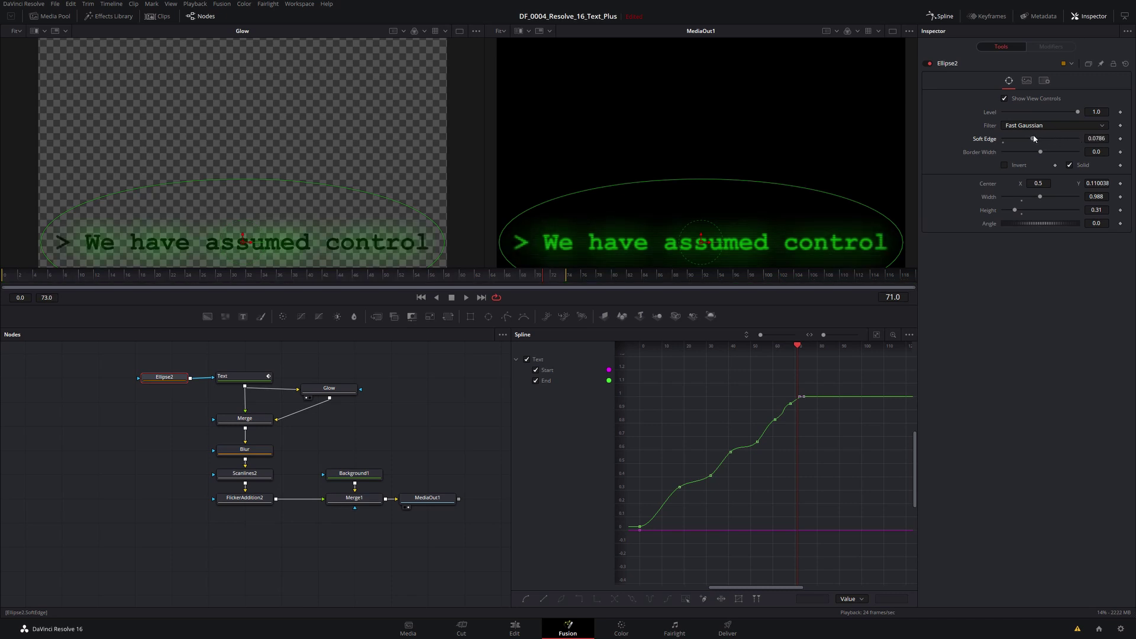
{"action": "left_click", "coordinate": [928, 64]}
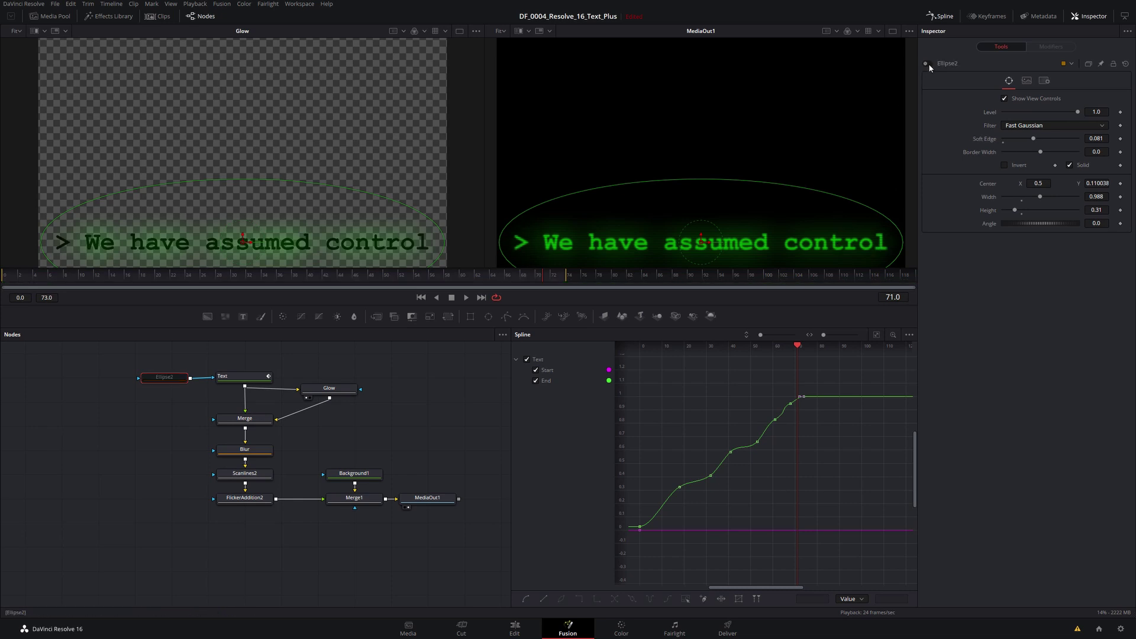
{"action": "left_click", "coordinate": [928, 63]}
{"action": "left_click", "coordinate": [929, 64]}
{"action": "left_click", "coordinate": [929, 64]}
{"action": "left_click", "coordinate": [928, 63]}
{"action": "left_click", "coordinate": [929, 64]}
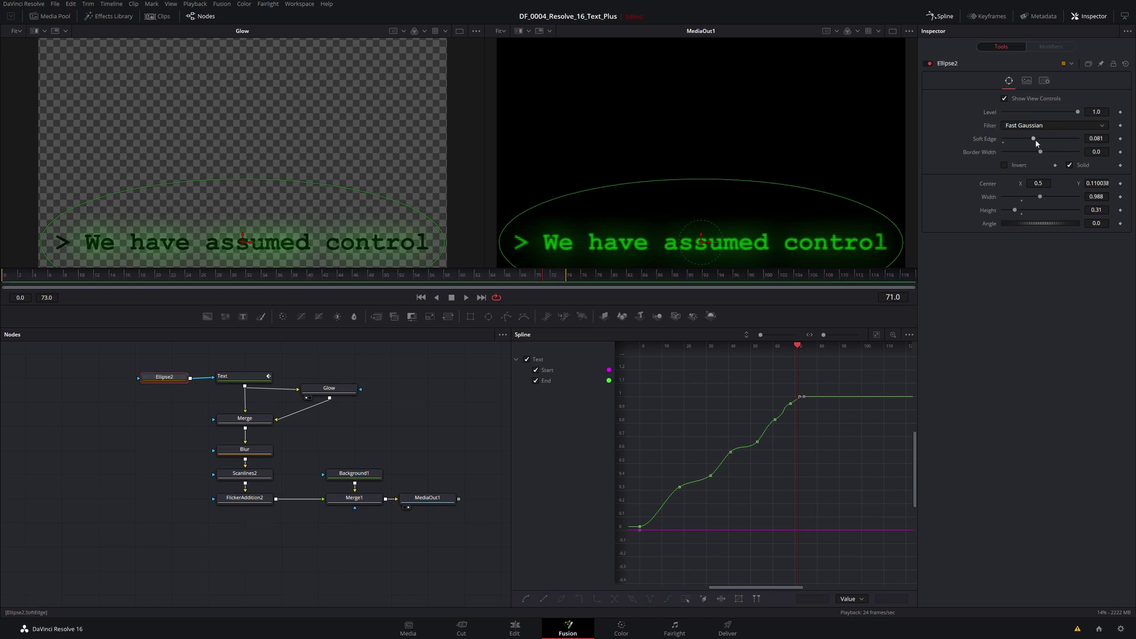
{"action": "left_click_drag", "start_coordinate": [1036, 143], "coordinate": [1044, 139]}
- Play the composition from frame 0 to review the typing title with its softened glow
{"action": "left_click", "coordinate": [3, 276]}
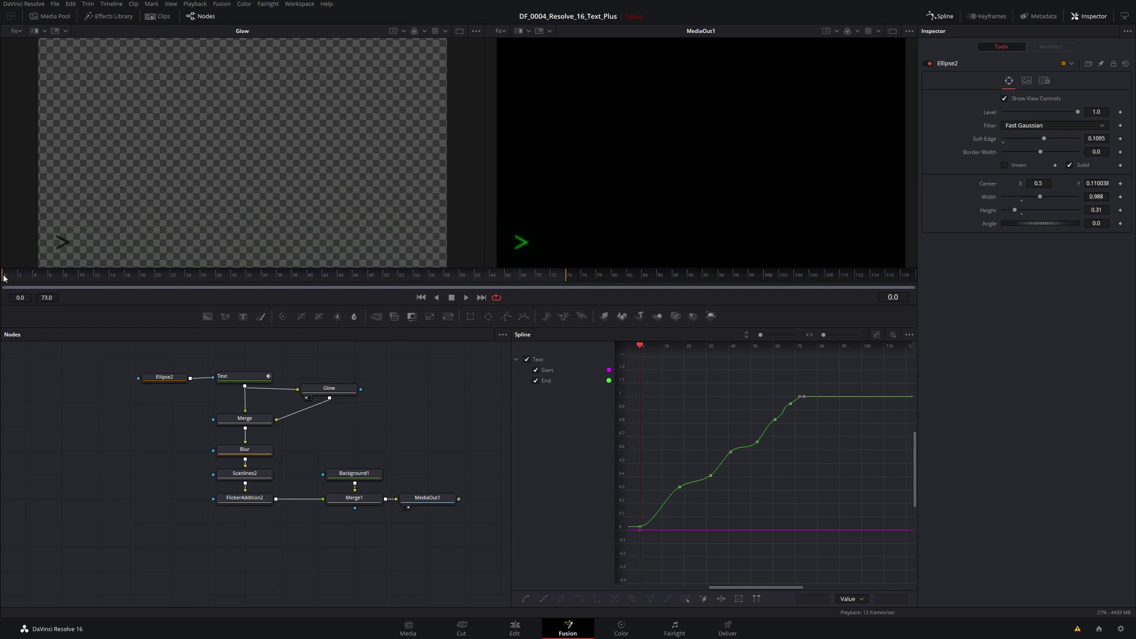
{"action": "key", "text": "space"}
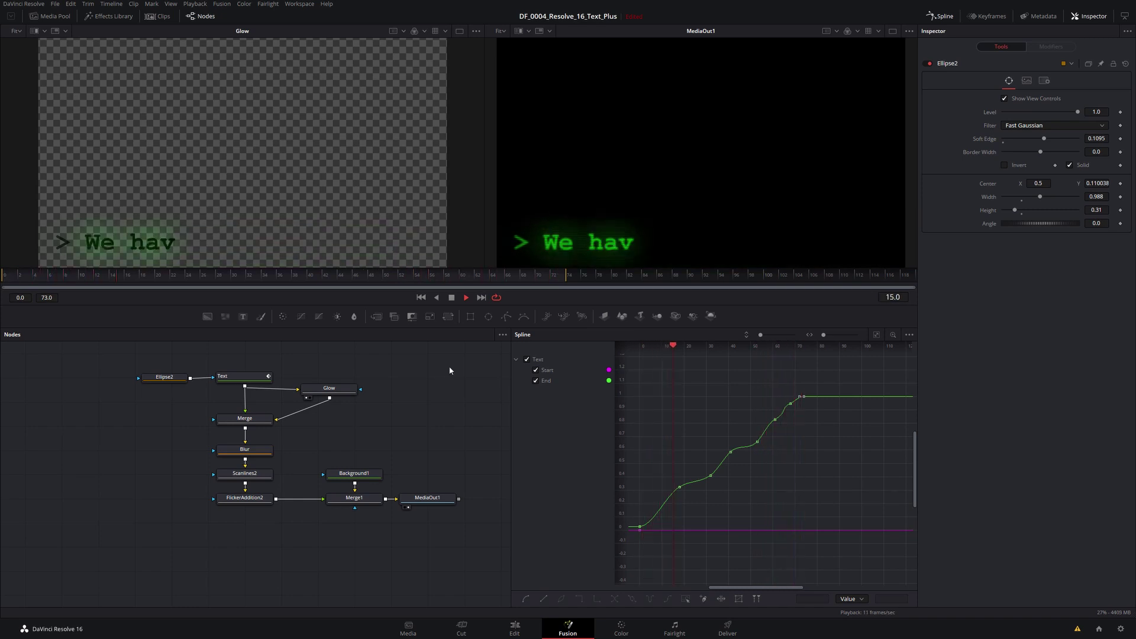
{"action": "key", "text": "space"}
- Switch to the Cut page and add the Earth-from-space video from the Clips bin after the title on the timeline
{"action": "left_click", "coordinate": [462, 631]}
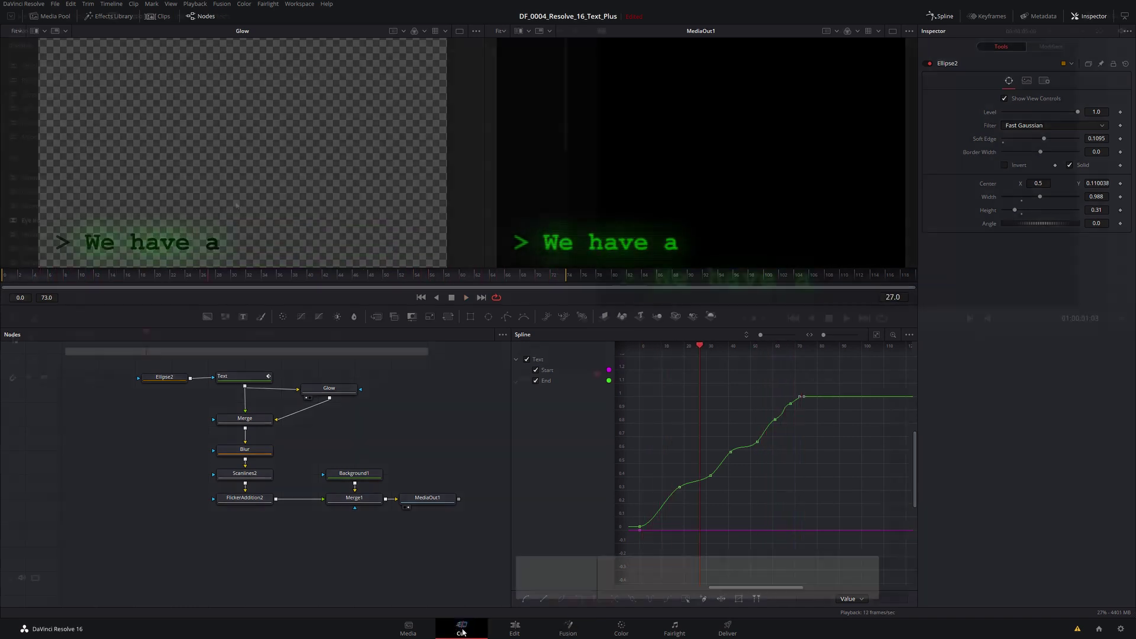
{"action": "left_click", "coordinate": [27, 16]}
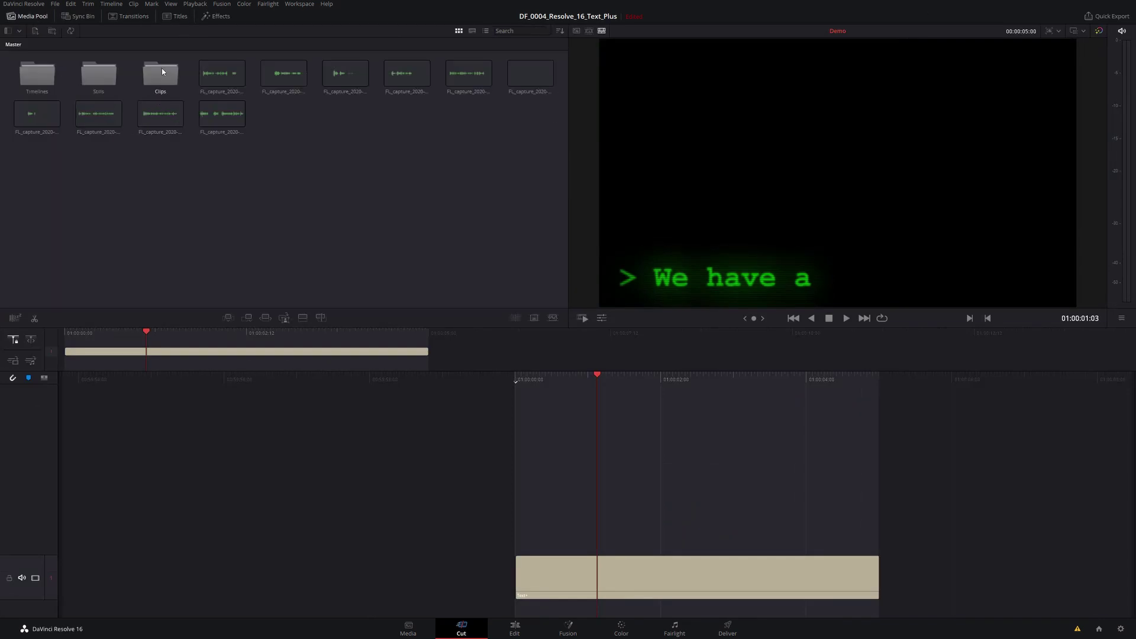
{"action": "double_click", "coordinate": [162, 72]}
{"action": "left_click_drag", "start_coordinate": [36, 72], "coordinate": [898, 564]}
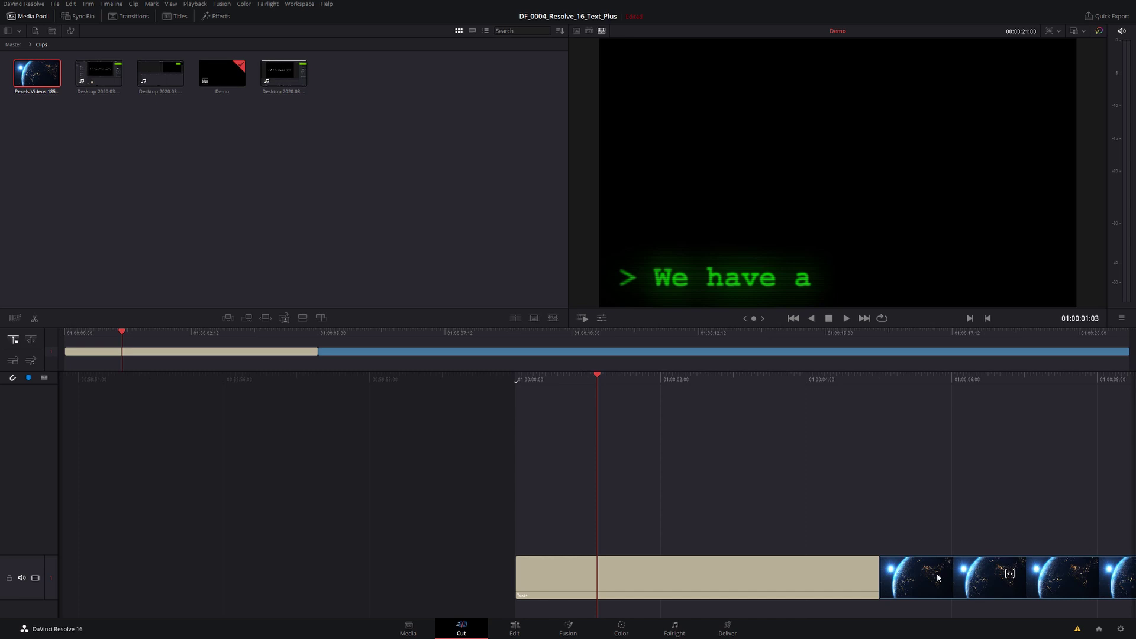
- Move the title to track 2, delete the gap before the Earth clip, and shift the title's start to 01:00:01:03
{"action": "left_click_drag", "start_coordinate": [820, 576], "coordinate": [822, 533]}
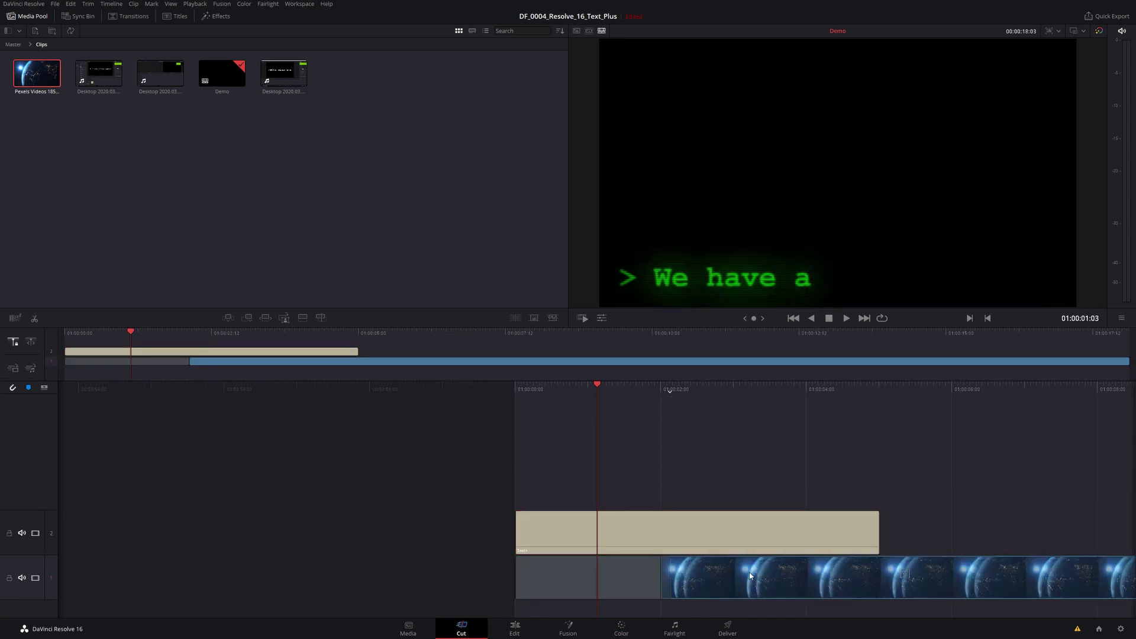
{"action": "left_click", "coordinate": [593, 578]}
{"action": "key", "text": "Delete"}
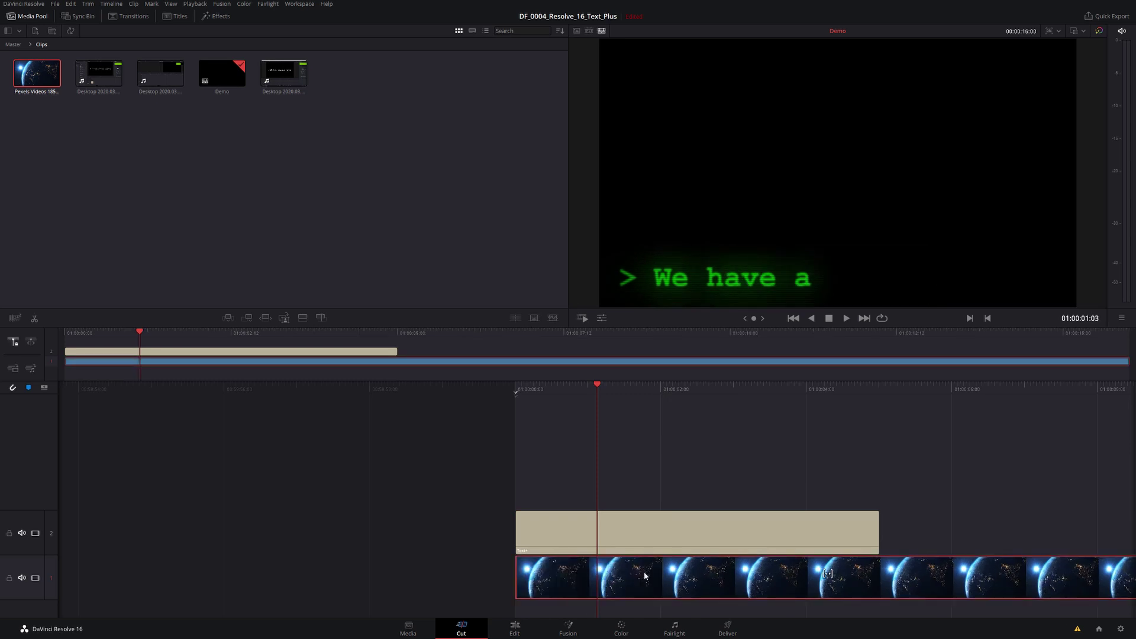
{"action": "left_click", "coordinate": [647, 531]}
{"action": "left_click_drag", "start_coordinate": [647, 530], "coordinate": [723, 525]}
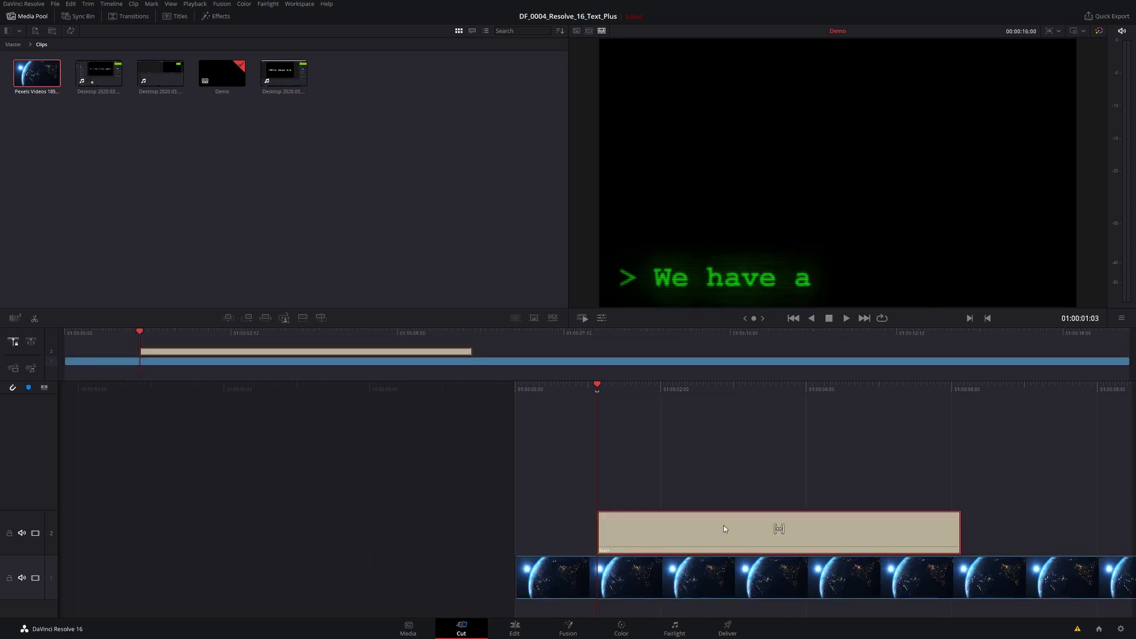
- Play the timeline from the beginning to check the title over the Earth clip
{"action": "left_click_drag", "start_coordinate": [619, 386], "coordinate": [737, 387]}
{"action": "key", "text": "space"}
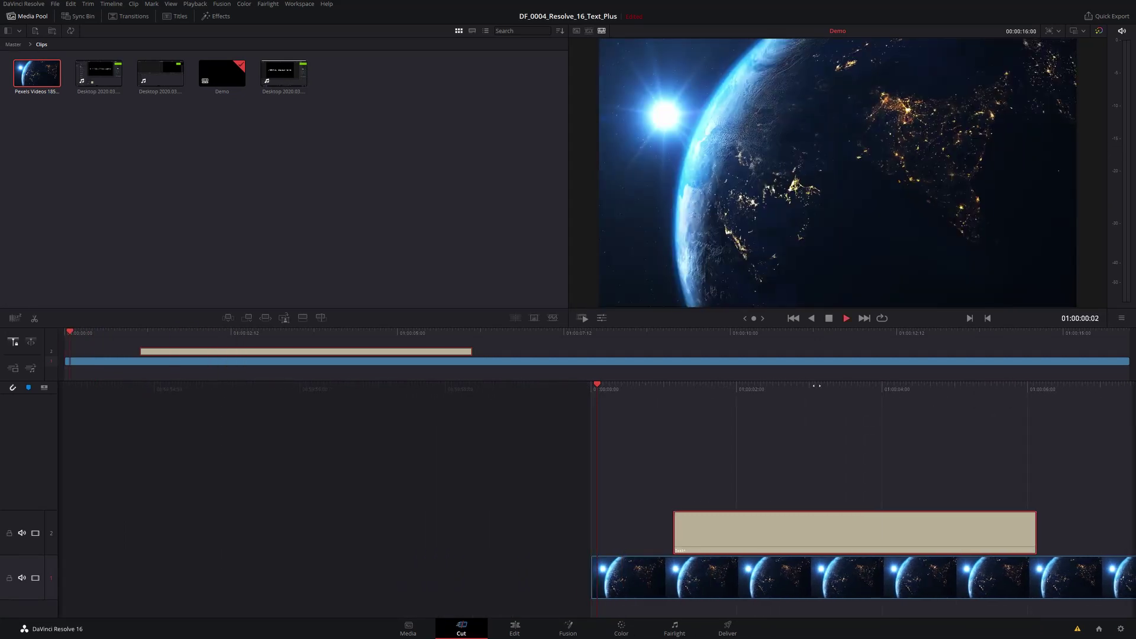
{"action": "key", "text": "space"}
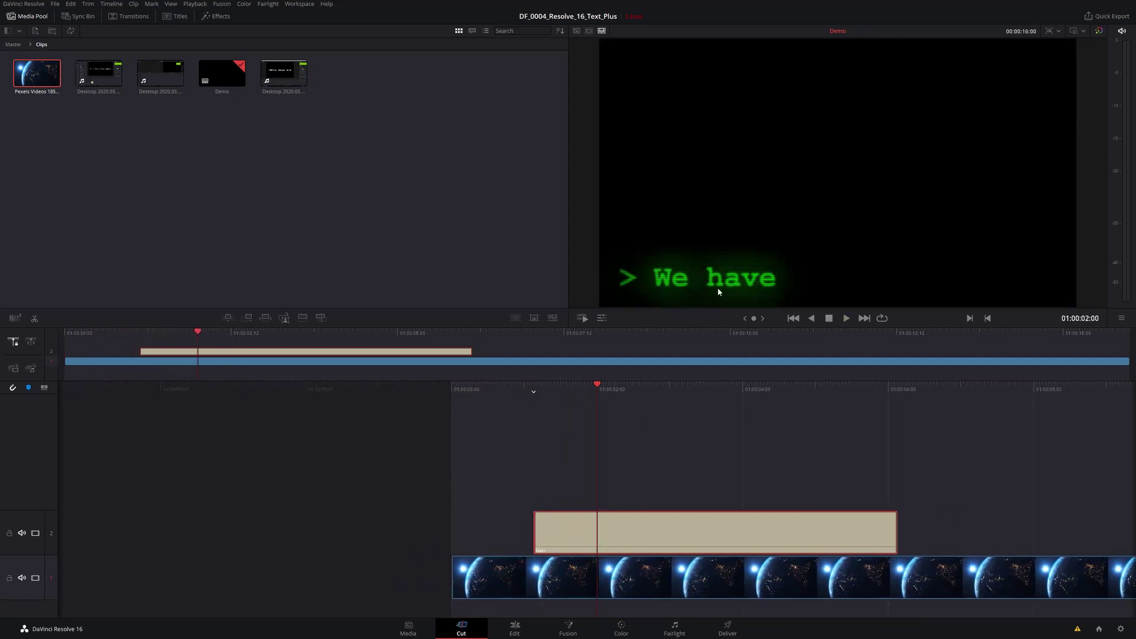
- On the Fusion page, detach Background1 and Merge1 from the node chain and connect FlickerAddition2 directly to MediaOut1
{"action": "left_click", "coordinate": [568, 629]}
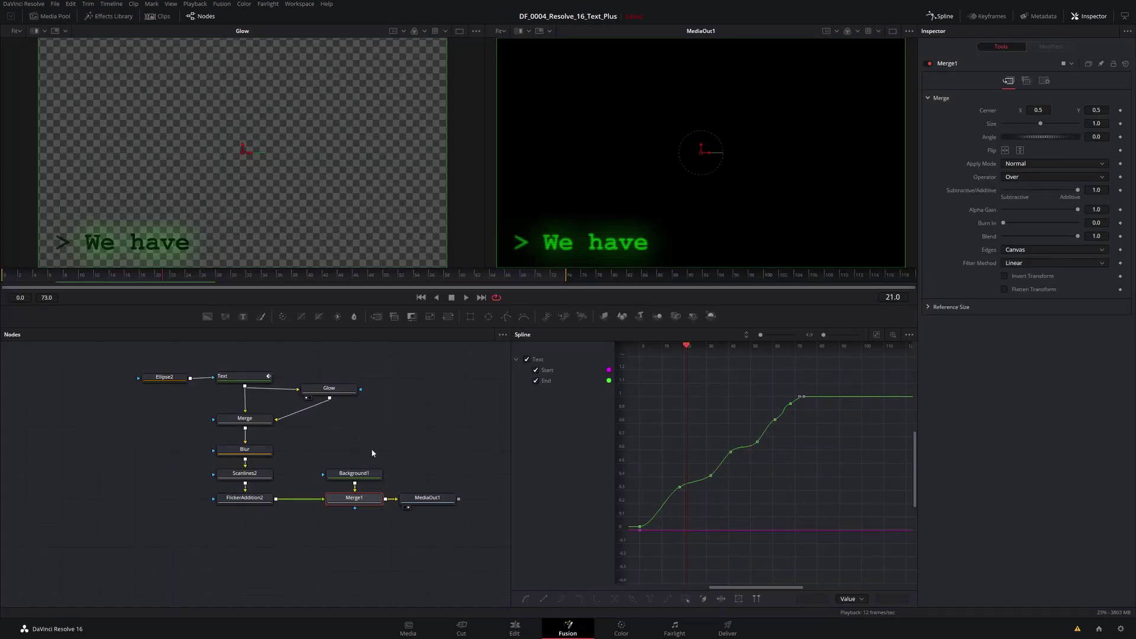
{"action": "left_click_drag", "start_coordinate": [372, 453], "coordinate": [343, 517]}
{"action": "left_click_drag", "start_coordinate": [354, 476], "coordinate": [319, 548]}
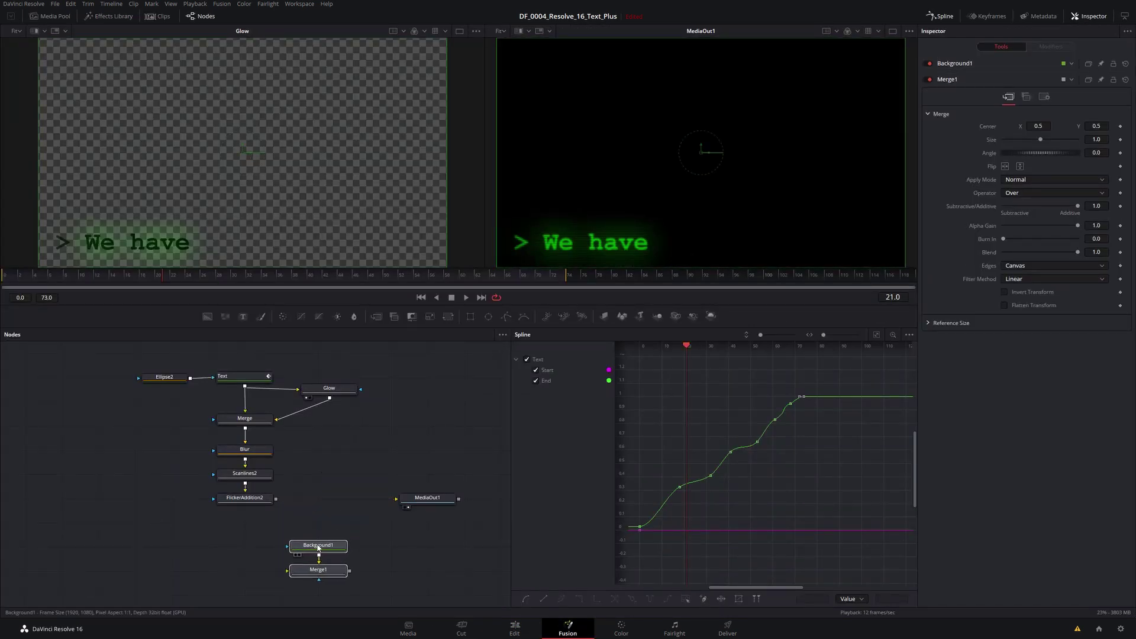
{"action": "left_click_drag", "start_coordinate": [276, 499], "coordinate": [396, 499]}
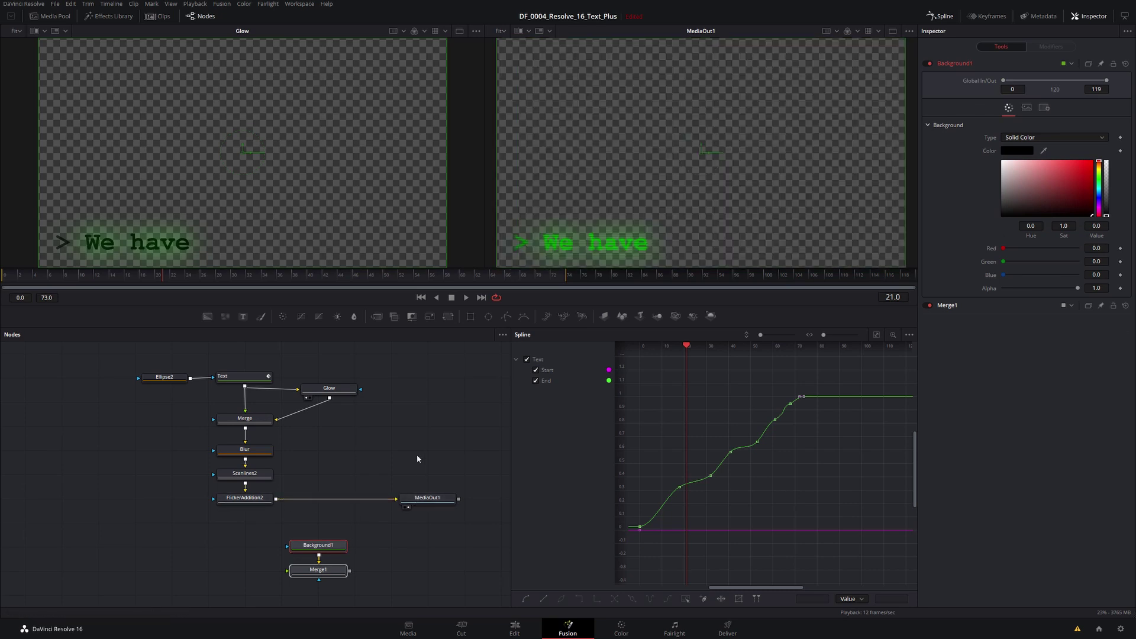
{"action": "left_click", "coordinate": [417, 460]}
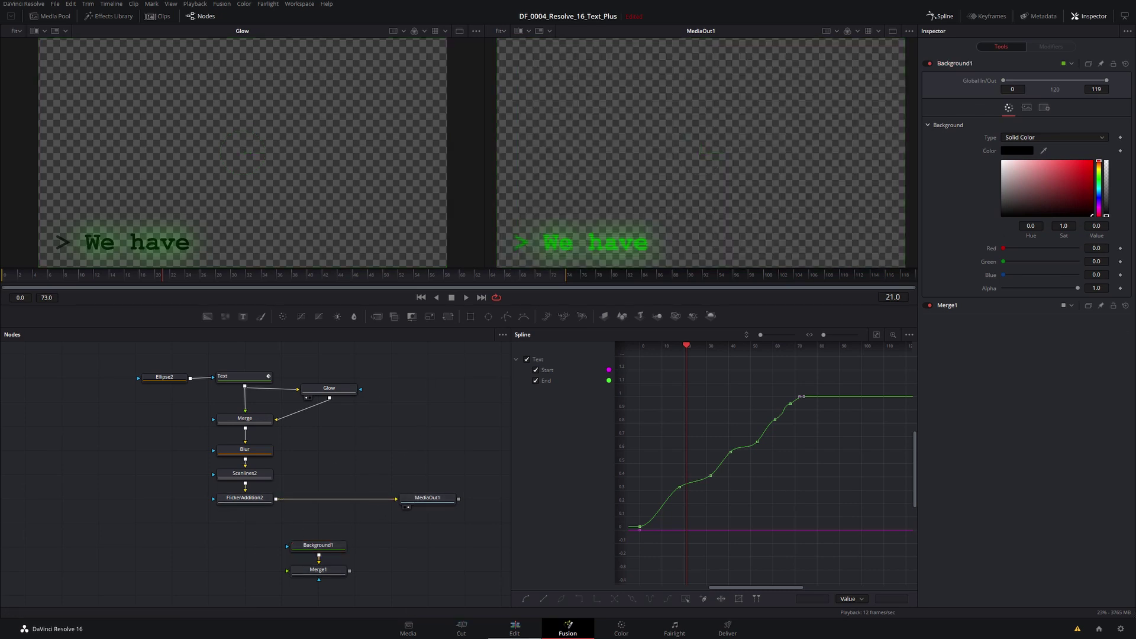
- Return to the Cut page and play the timeline from the start to review the transparent title over the footage
{"action": "left_click", "coordinate": [461, 628]}
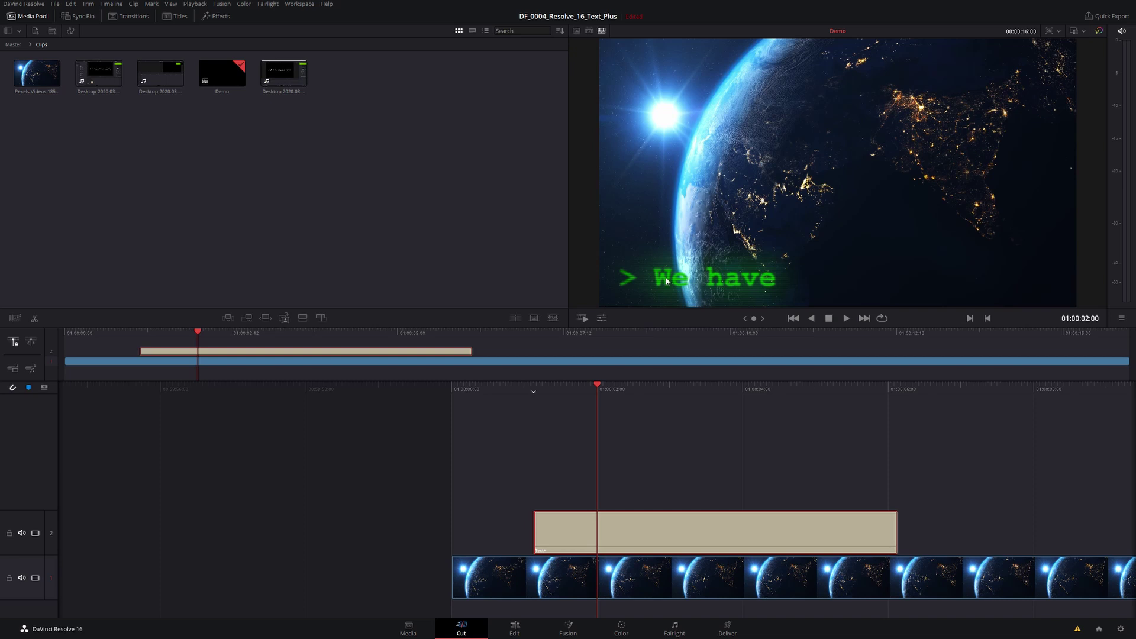
{"action": "left_click_drag", "start_coordinate": [591, 384], "coordinate": [737, 382]}
{"action": "key", "text": "space"}
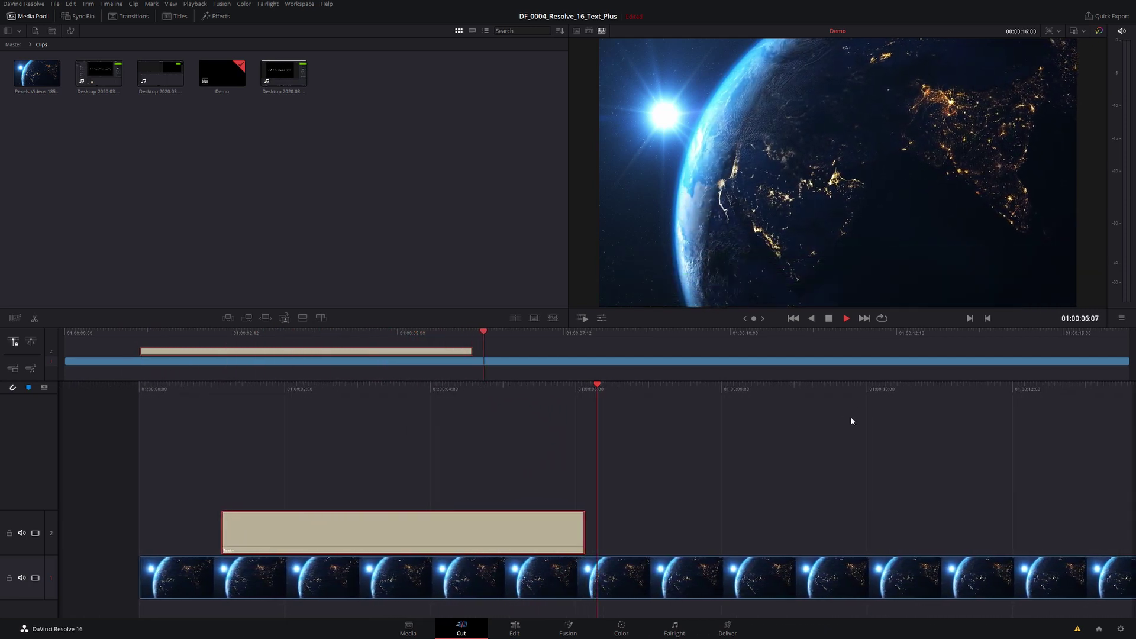
{"action": "key", "text": "space"}
- Add a Cross Dissolve to the end of the title clip and play the timeline from near the start to check it
{"action": "left_click", "coordinate": [128, 16]}
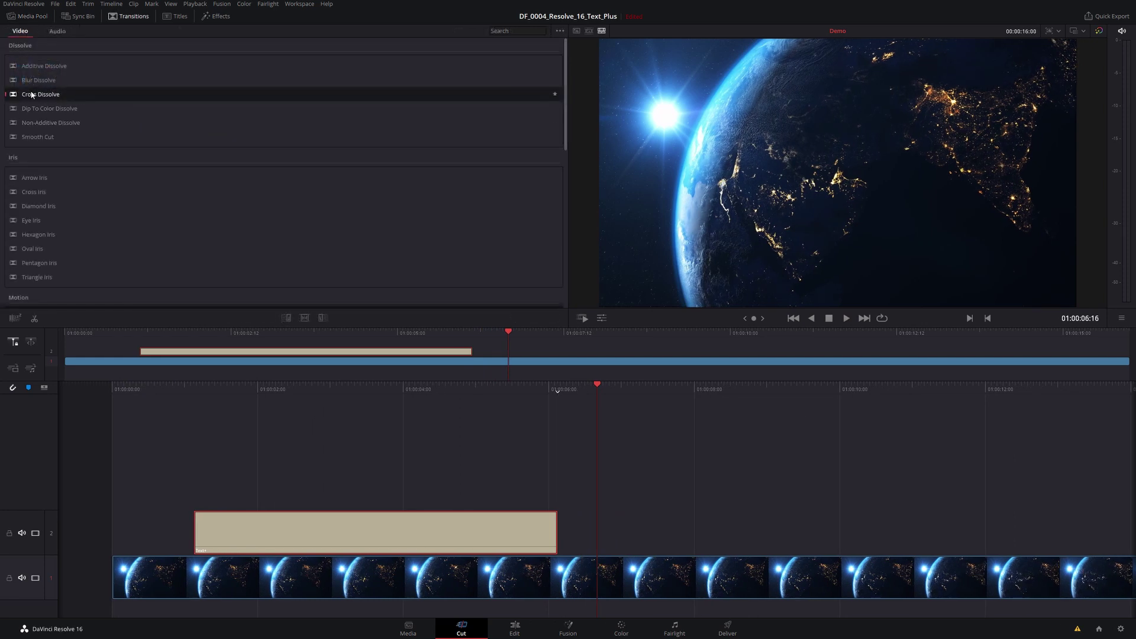
{"action": "left_click_drag", "start_coordinate": [41, 94], "coordinate": [545, 537]}
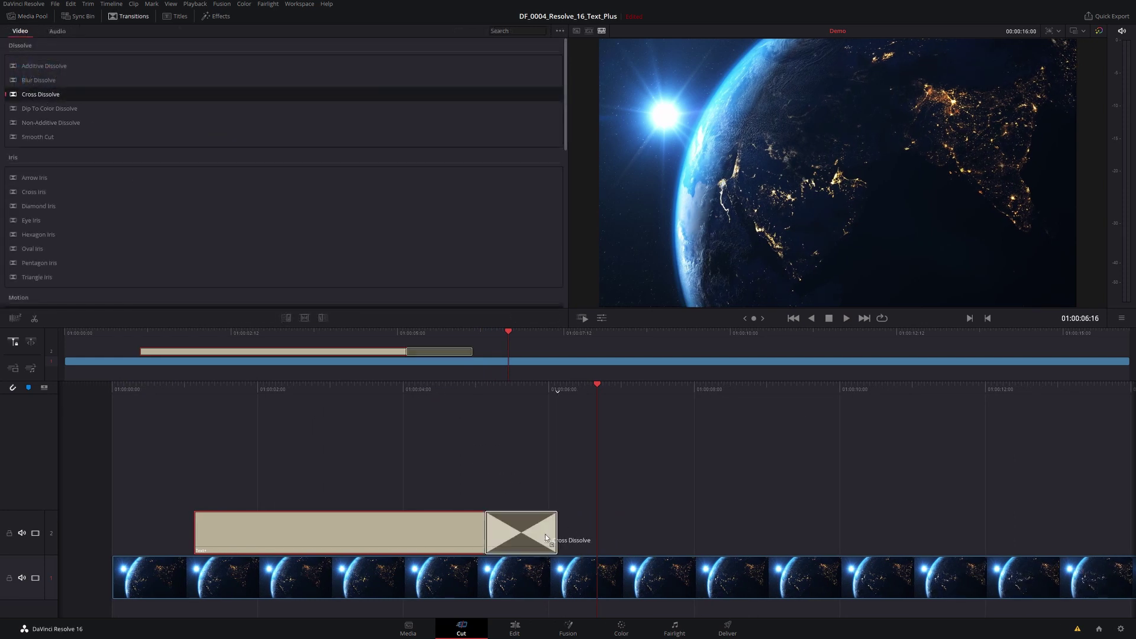
{"action": "key", "text": "Home"}
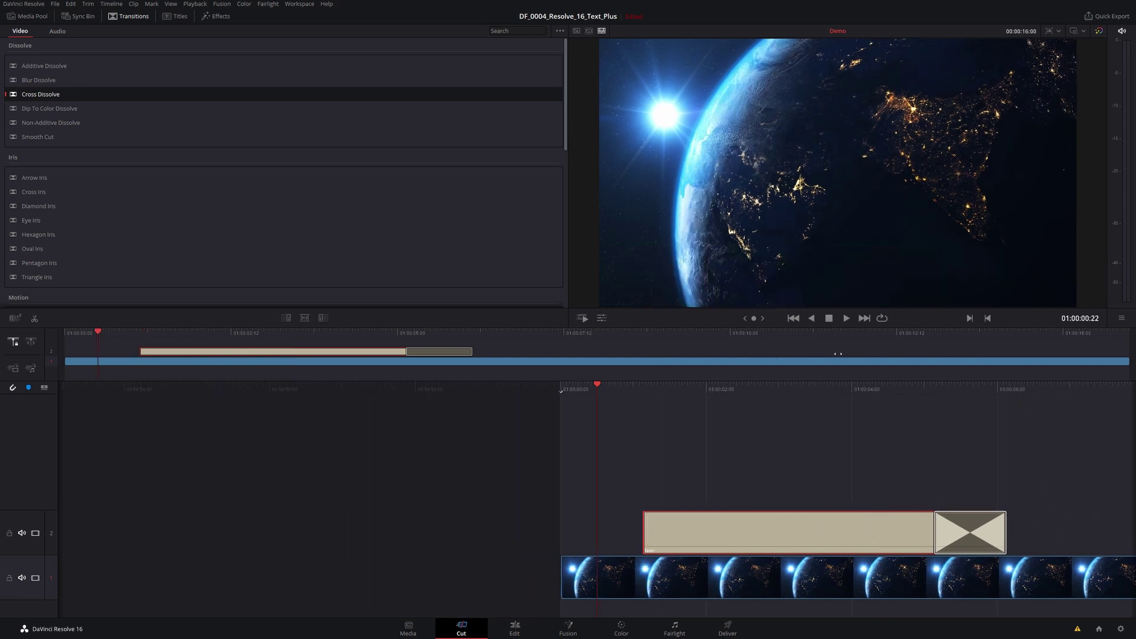
{"action": "key", "text": "space"}
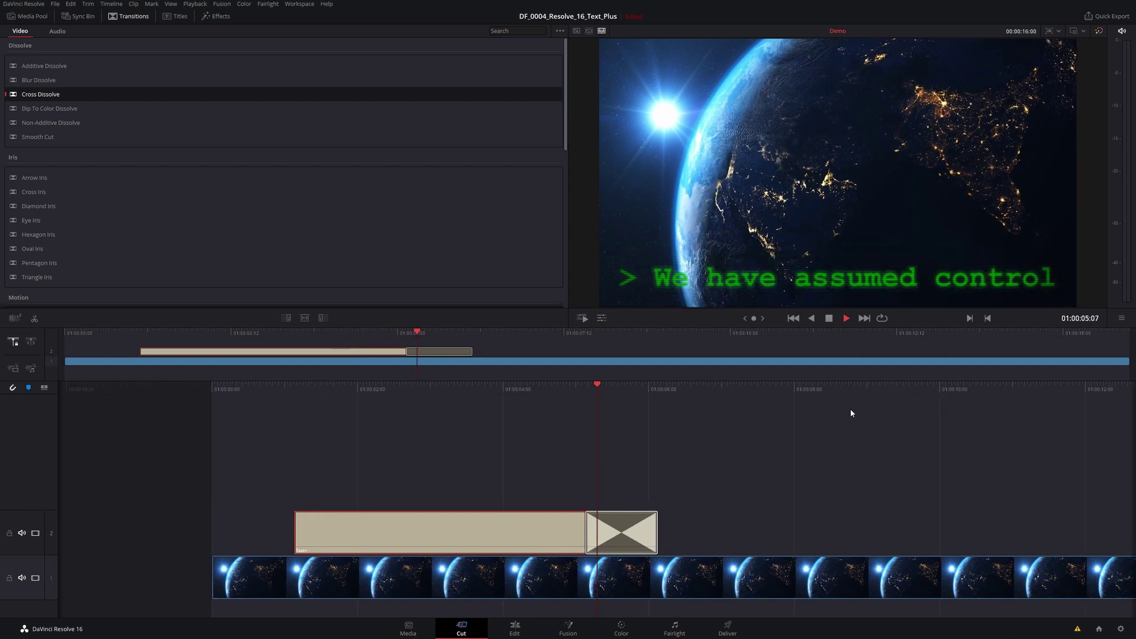
{"action": "key", "text": "space"}
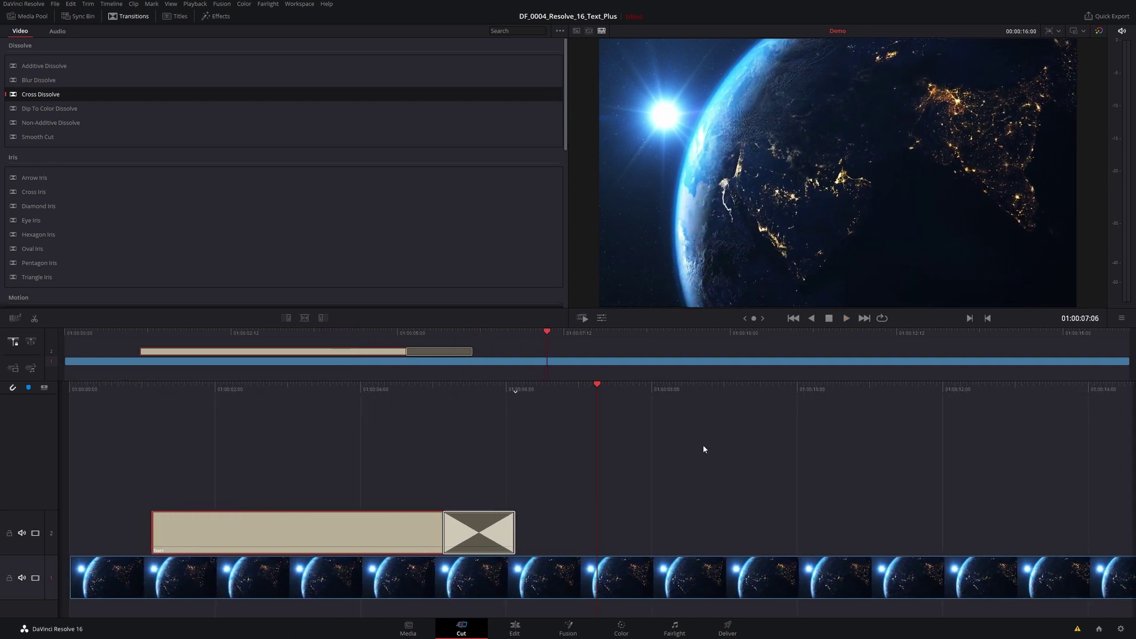
- View the timeline full screen and play it from the beginning
{"action": "key", "text": "ctrl+f"}
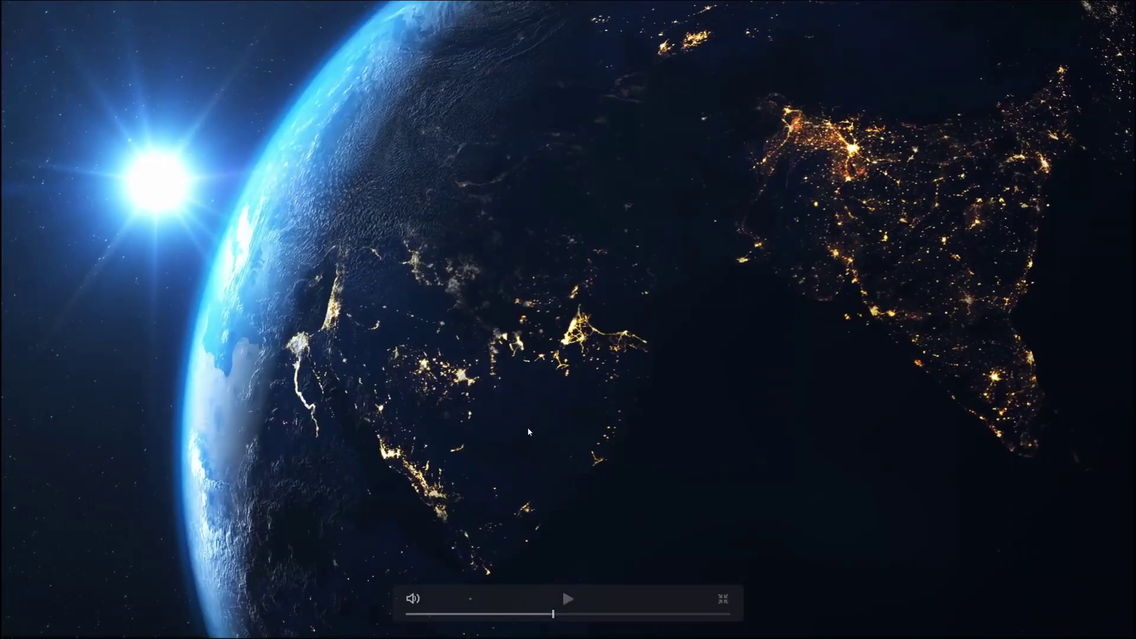
{"action": "left_click_drag", "start_coordinate": [504, 615], "coordinate": [406, 614]}
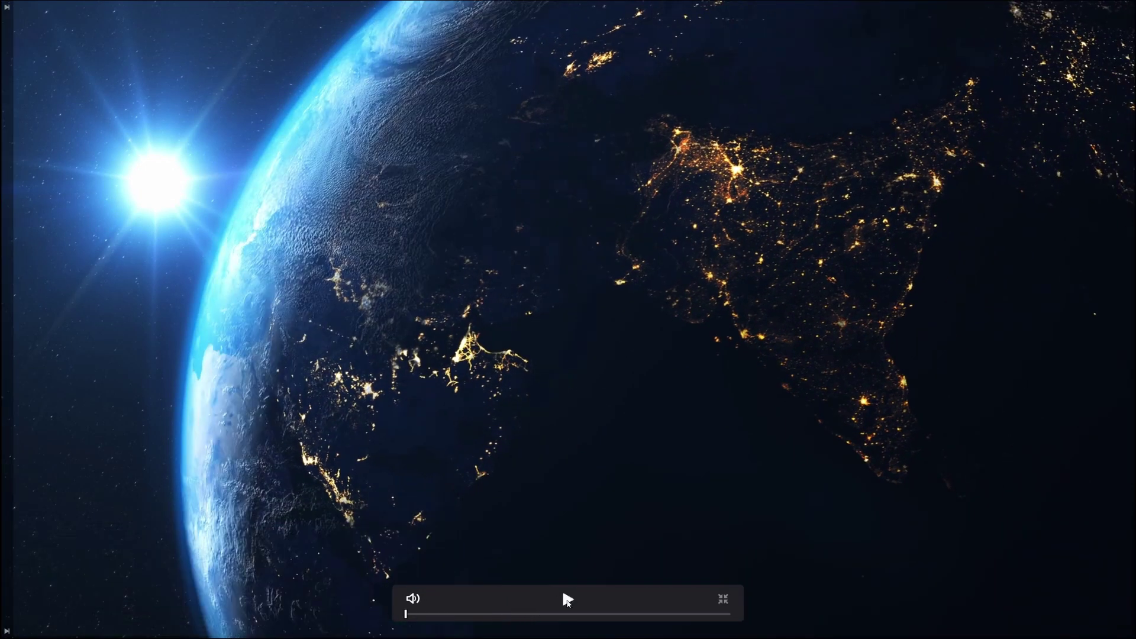
{"action": "left_click", "coordinate": [566, 599]}
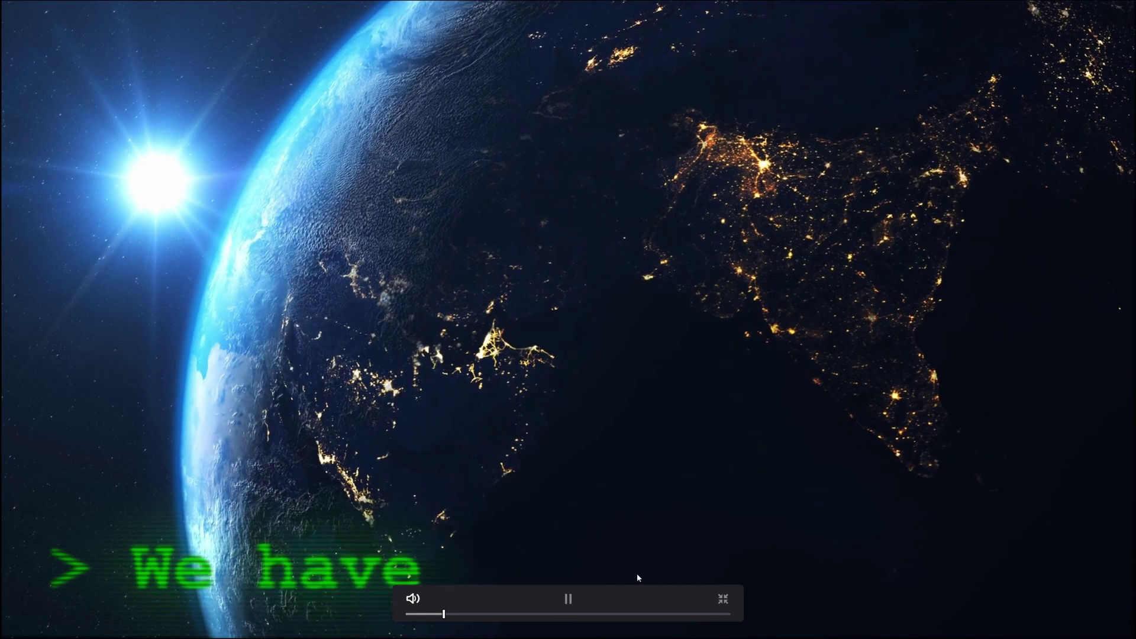